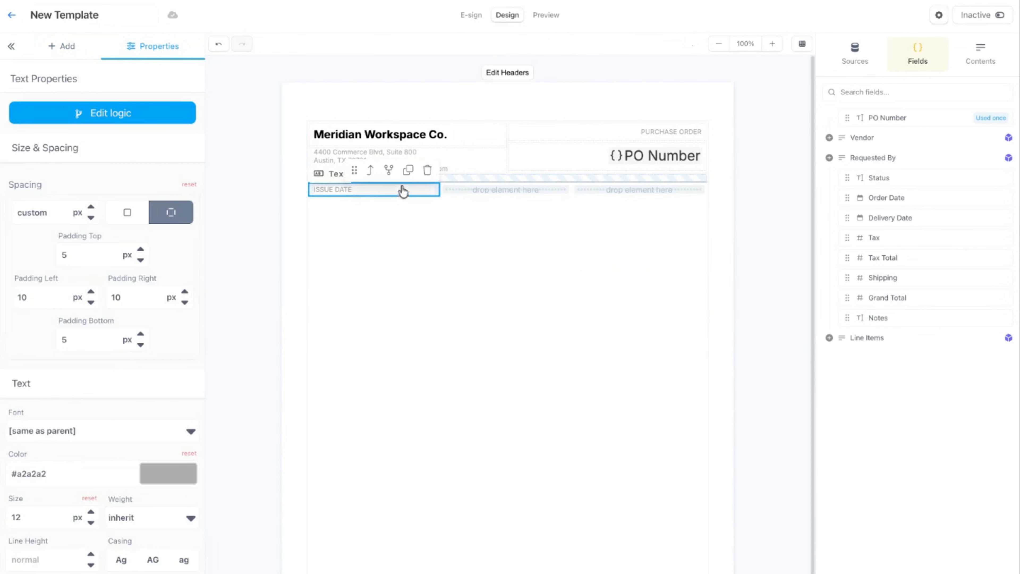
# Duplicate the ISSUE DATE label twice and place the copies in the second and third columns of the row.
pyautogui.click(407, 172)
pyautogui.click(407, 171)
pyautogui.moveTo(352, 171); pyautogui.dragTo(472, 205)
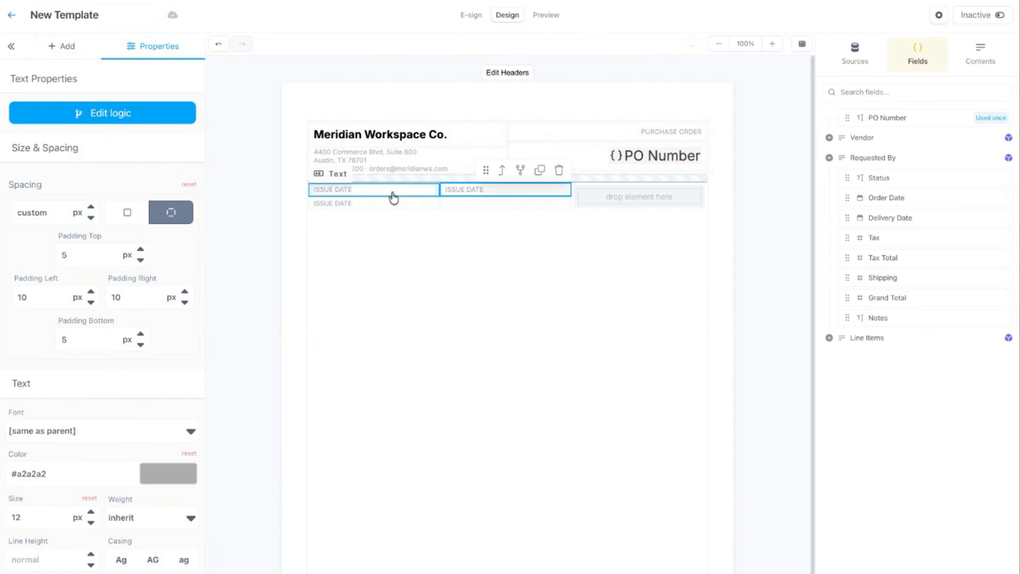
pyautogui.moveTo(354, 171); pyautogui.dragTo(629, 197)
# Change the label in the second column to REQUIRED BY and the label in the third column to STATUS.
pyautogui.click(497, 194)
pyautogui.doubleClick(497, 193)
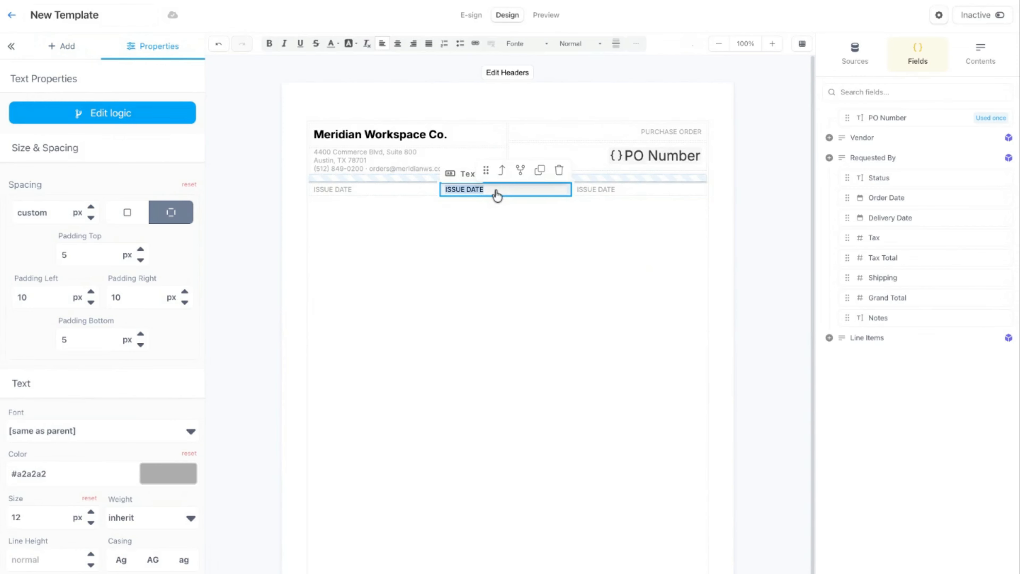
pyautogui.write('REQUIRED BY')
pyautogui.click(669, 192)
pyautogui.doubleClick(669, 191)
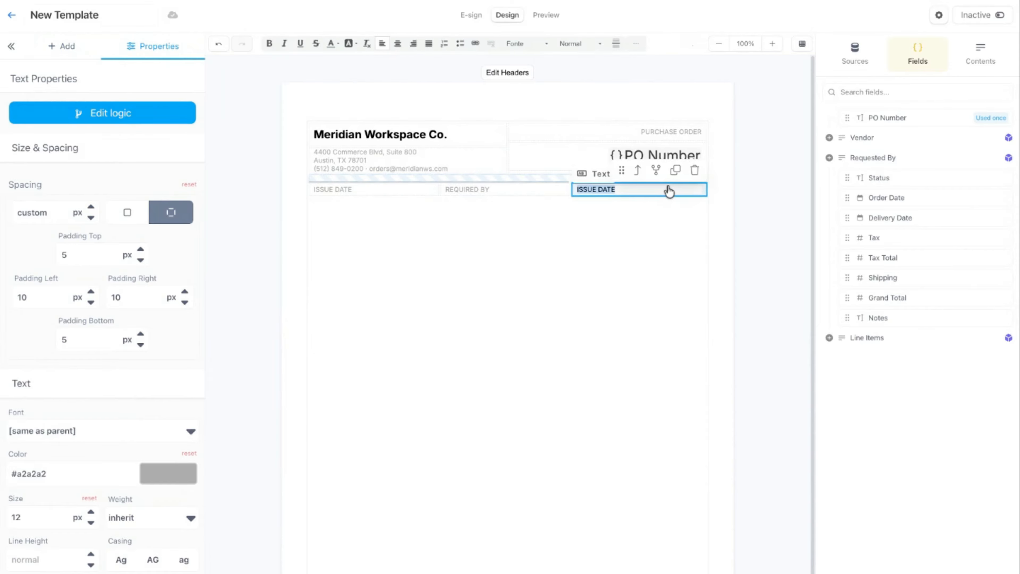
pyautogui.write('STATUS')
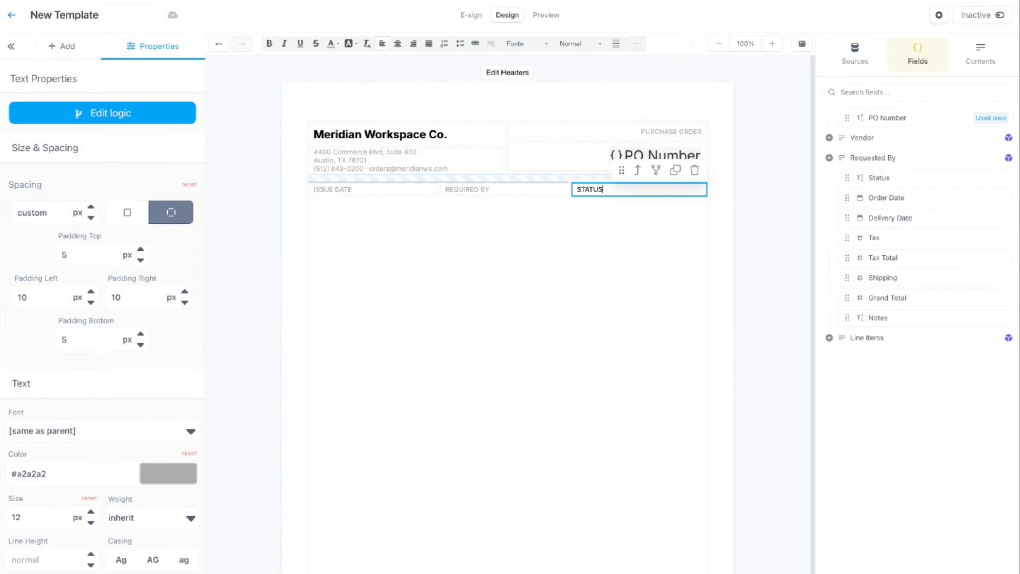
pyautogui.click(333, 189)
pyautogui.click(442, 244)
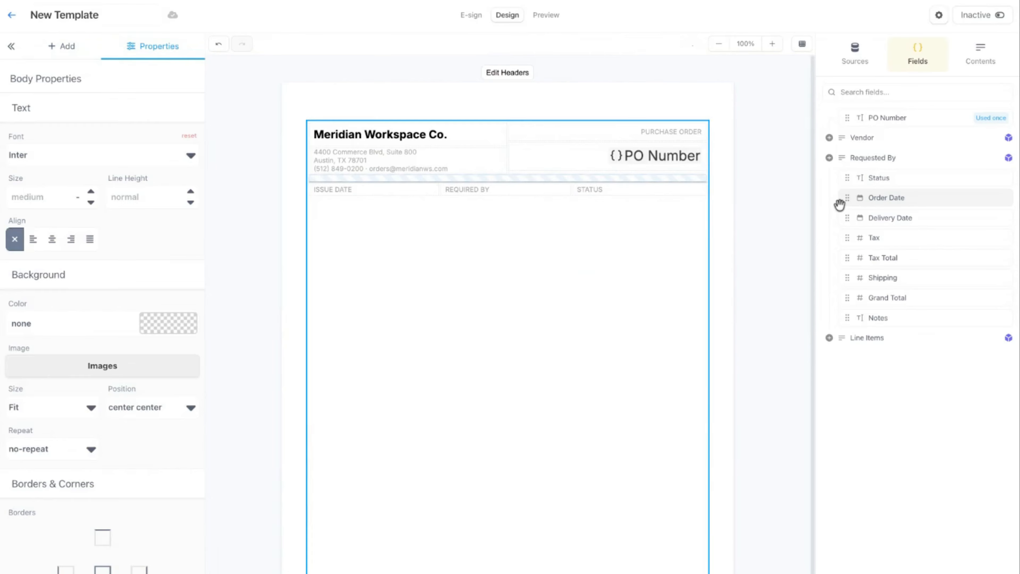
pyautogui.moveTo(839, 204); pyautogui.dragTo(375, 197)
pyautogui.click(376, 200)
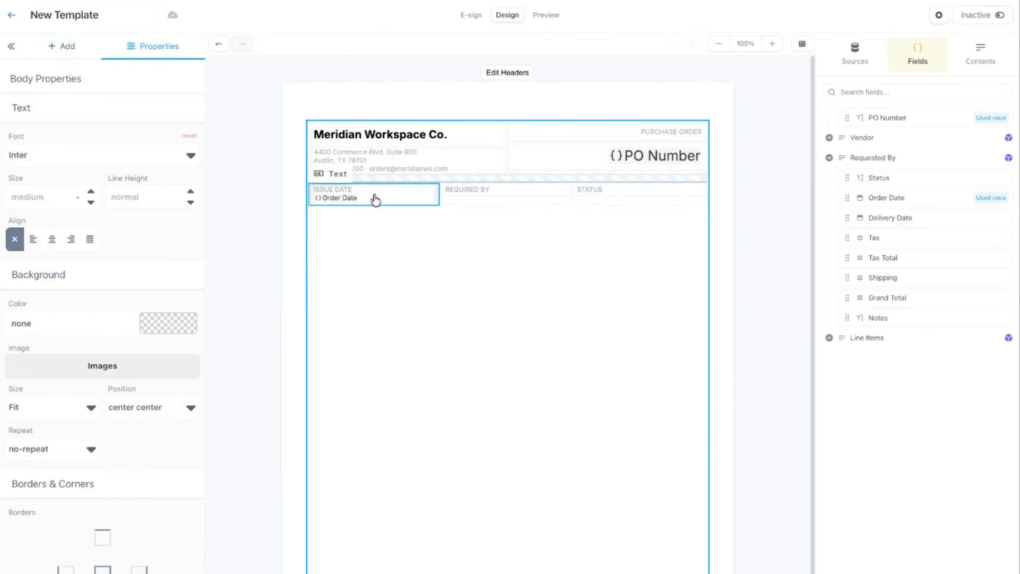
pyautogui.click(375, 203)
pyautogui.click(334, 222)
pyautogui.click(339, 200)
pyautogui.click(353, 186)
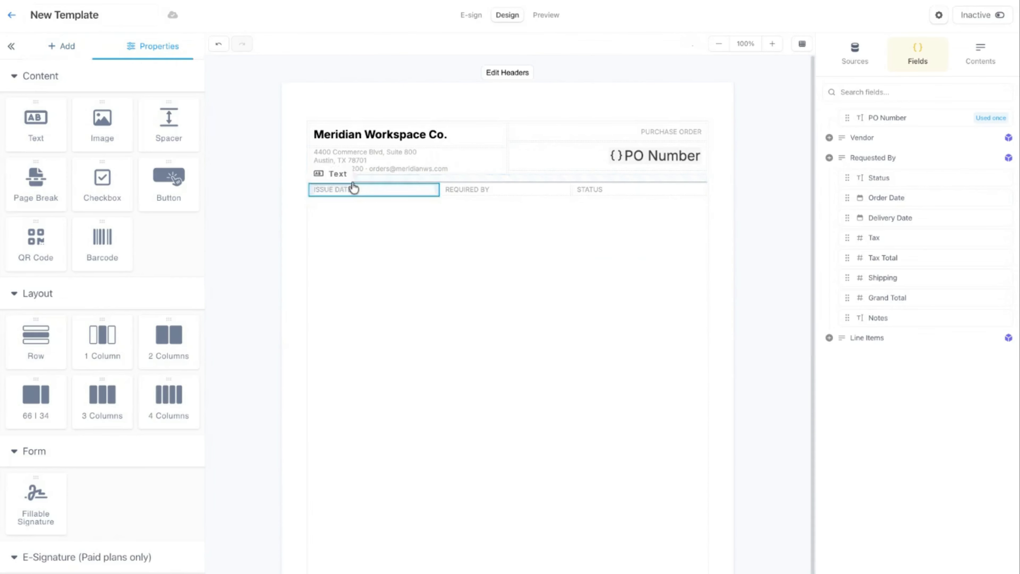
# Duplicate the ISSUE DATE label beneath itself, reset the copy's text color, and clear its text.
pyautogui.click(417, 196)
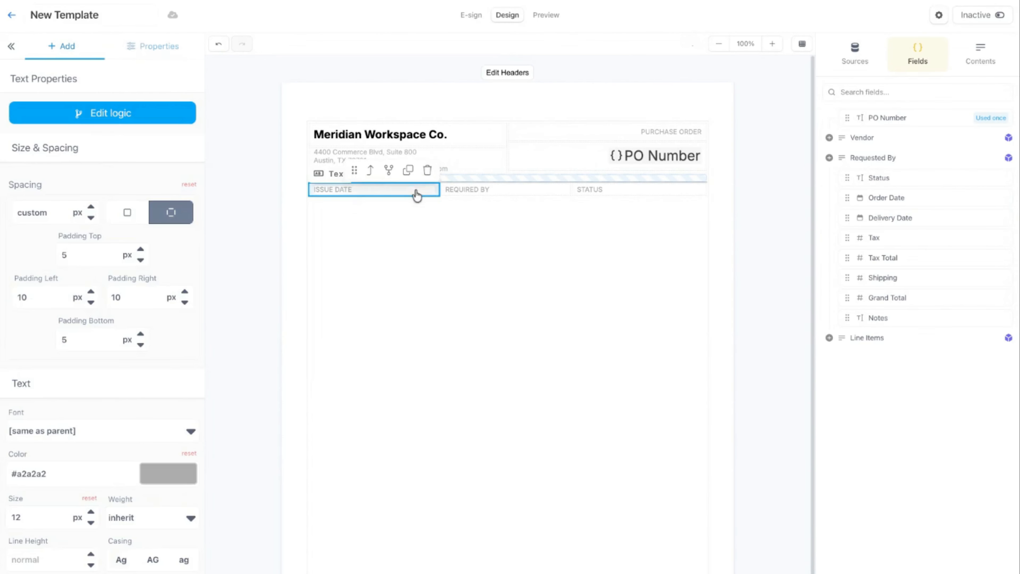
pyautogui.click(408, 170)
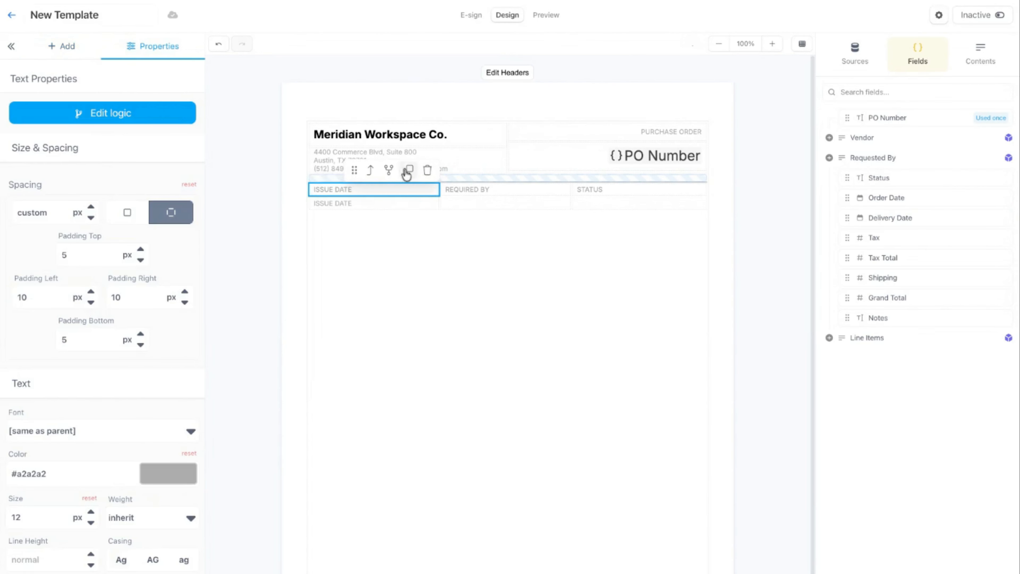
pyautogui.click(376, 204)
pyautogui.click(188, 453)
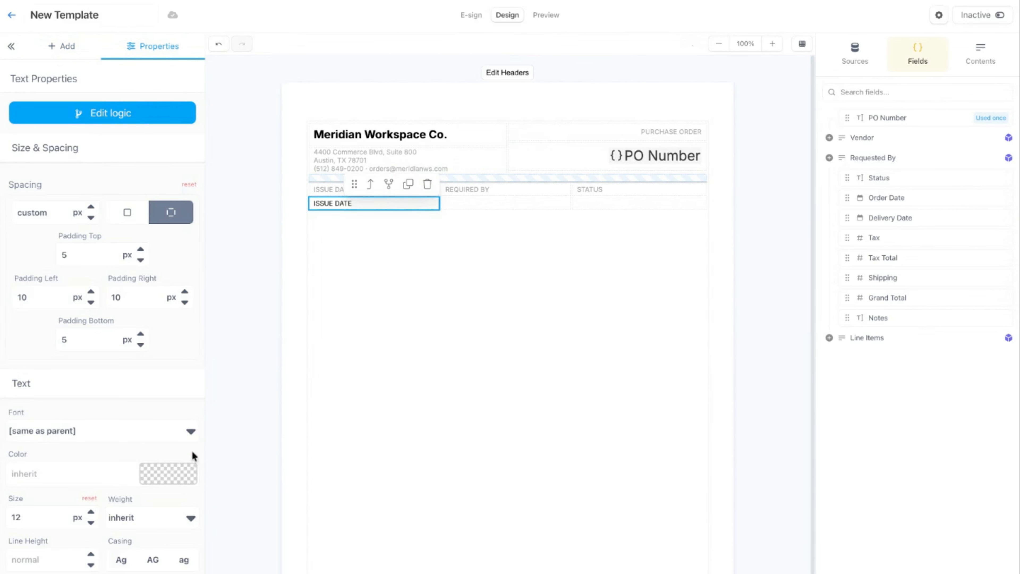
pyautogui.doubleClick(385, 207)
pyautogui.press('BackSpace')
pyautogui.click(601, 249)
pyautogui.click(387, 216)
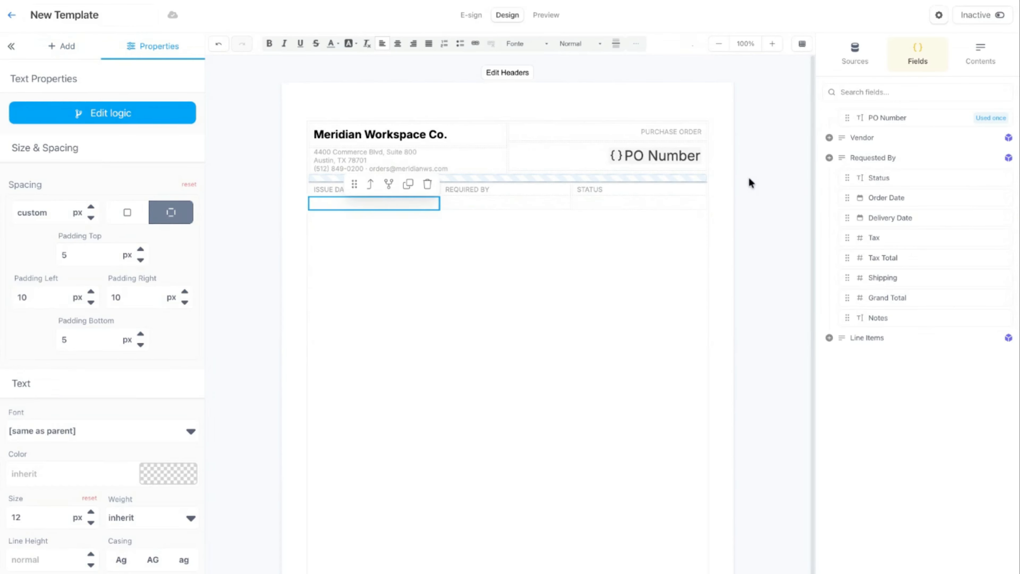
# Insert the Order Date field into the blank text element under ISSUE DATE.
pyautogui.click(891, 198)
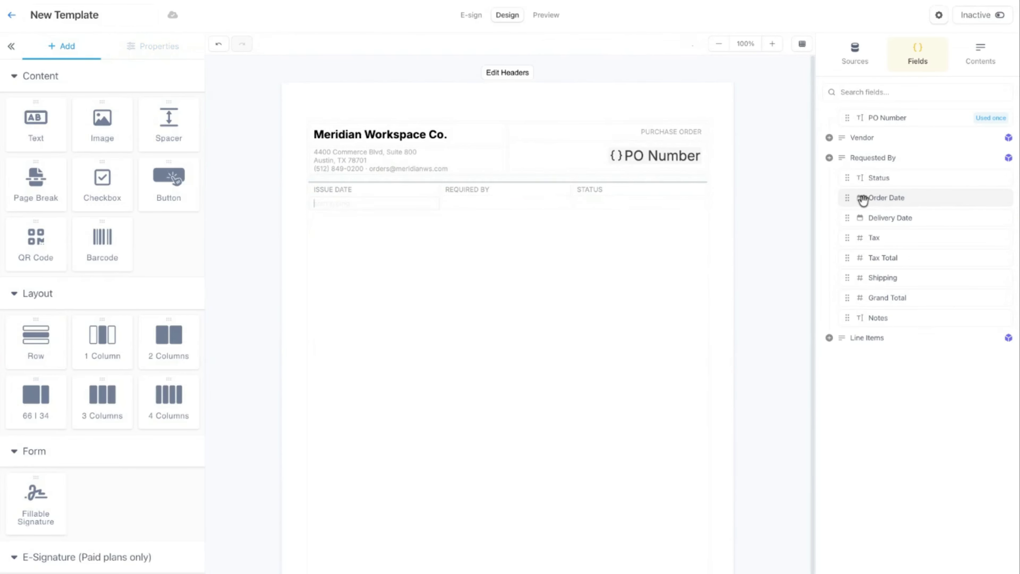
pyautogui.click(880, 220)
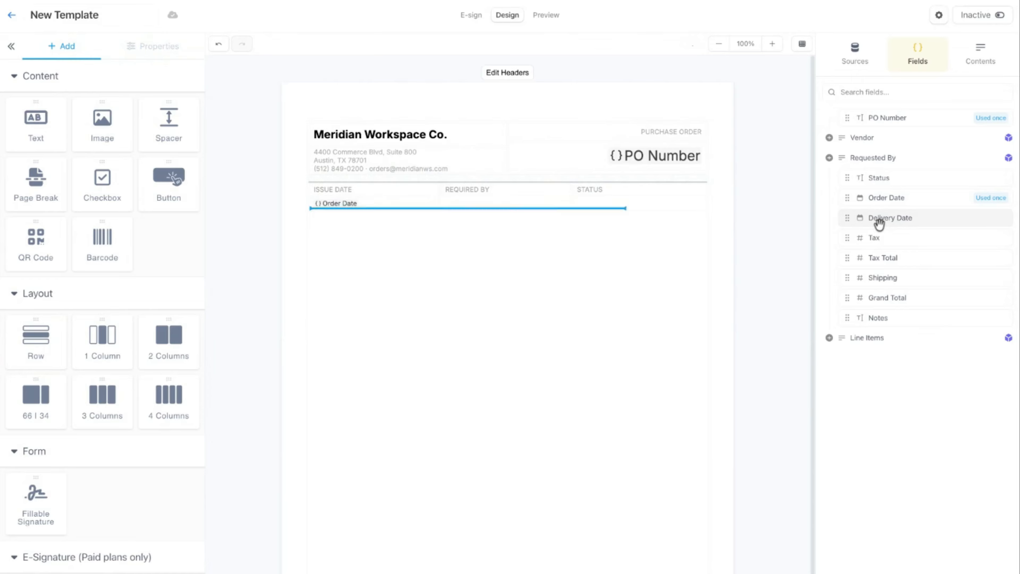
pyautogui.click(376, 207)
pyautogui.click(523, 211)
pyautogui.click(560, 184)
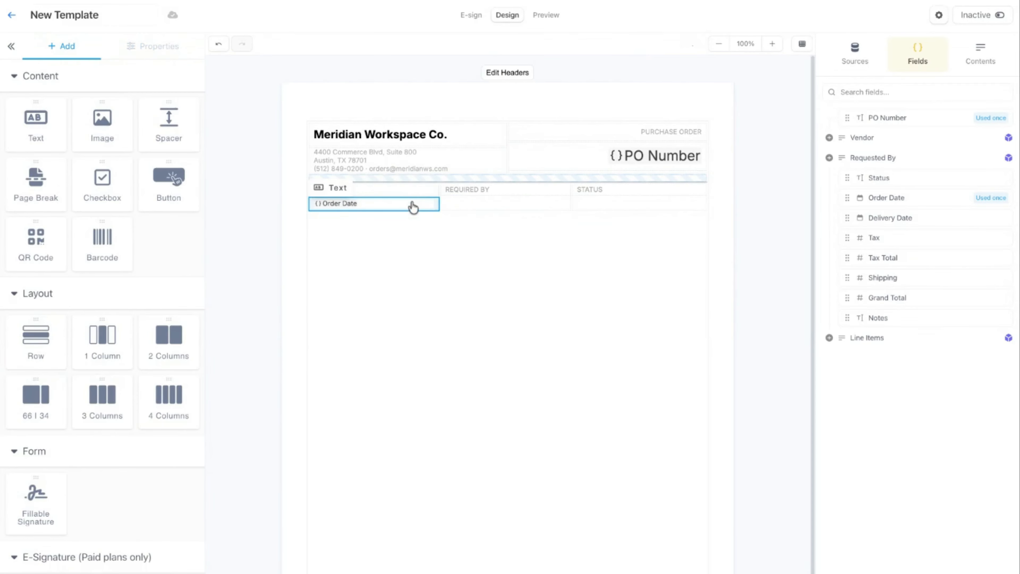
# Copy the Order Date text element under REQUIRED BY and replace the copy's field with Delivery Date.
pyautogui.click(412, 206)
pyautogui.click(408, 184)
pyautogui.moveTo(354, 184); pyautogui.dragTo(508, 221)
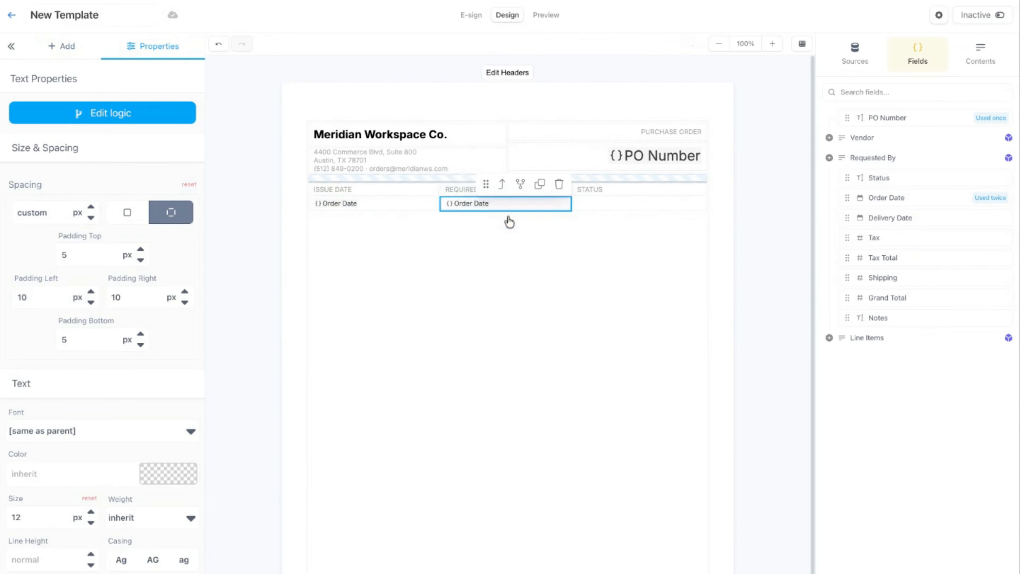
pyautogui.click(474, 205)
pyautogui.click(478, 189)
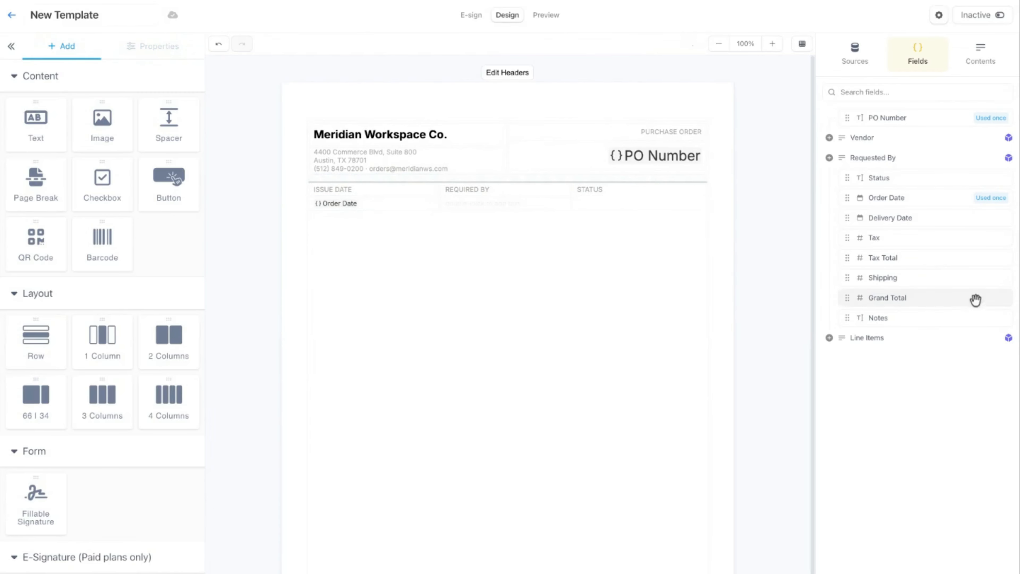
pyautogui.moveTo(888, 215); pyautogui.dragTo(629, 214)
# Copy the Delivery Date text element under STATUS and replace the copy's field with Status.
pyautogui.click(540, 184)
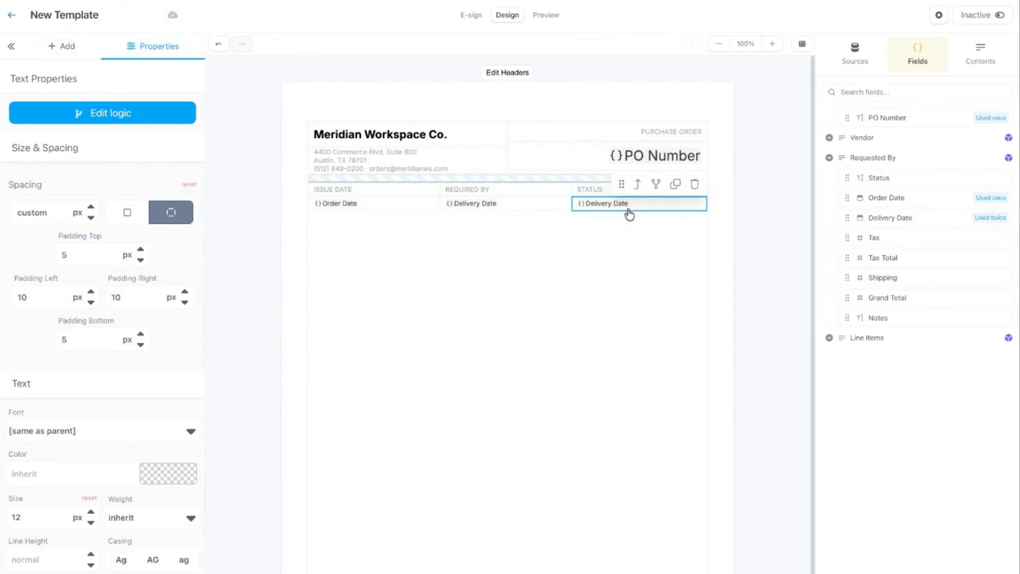
pyautogui.click(622, 210)
pyautogui.click(618, 189)
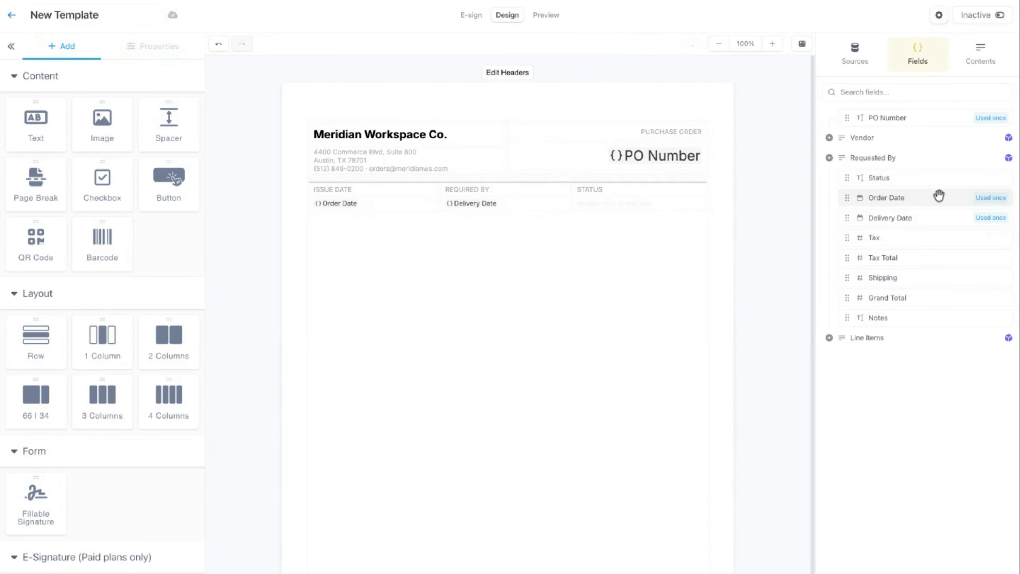
pyautogui.moveTo(875, 177); pyautogui.dragTo(594, 207)
# Set the Order Date token's format to MMM DD YYYY and save it.
pyautogui.click(356, 204)
pyautogui.doubleClick(356, 204)
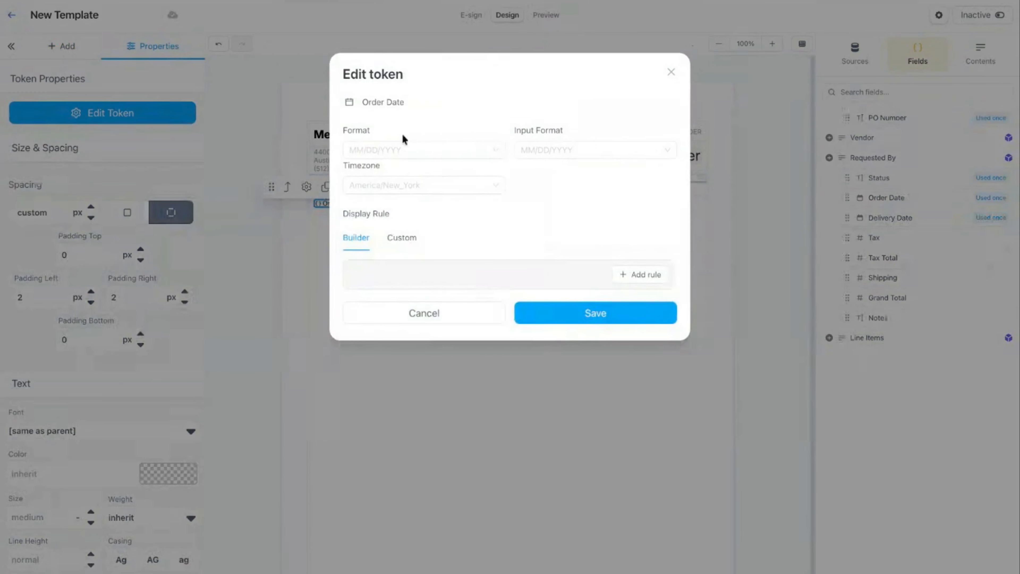
pyautogui.click(502, 150)
pyautogui.click(460, 192)
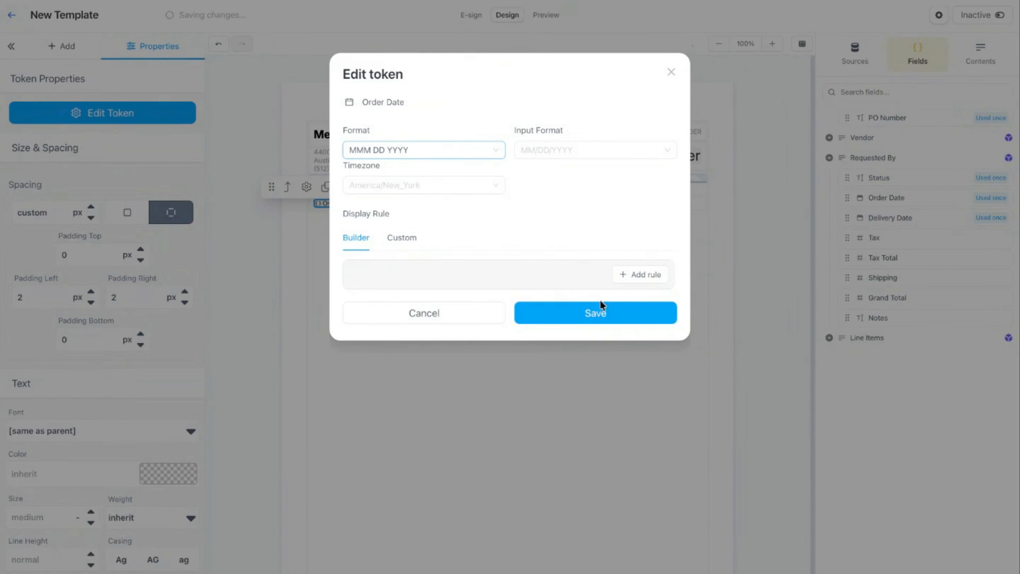
pyautogui.click(601, 311)
# Set the Delivery Date token's format to MMM DD YYYY and save it.
pyautogui.doubleClick(487, 204)
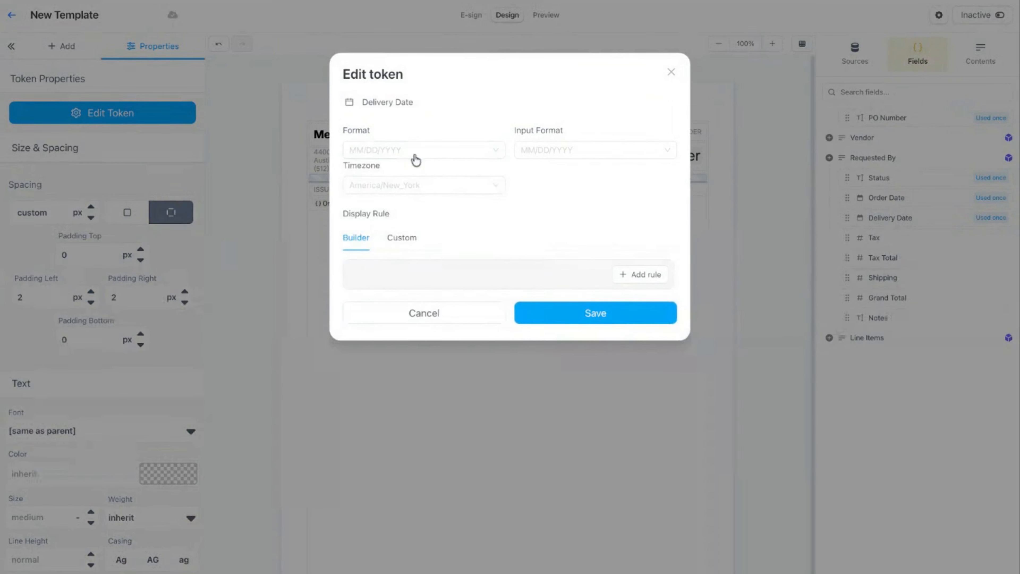
pyautogui.click(418, 152)
pyautogui.click(420, 190)
pyautogui.click(596, 313)
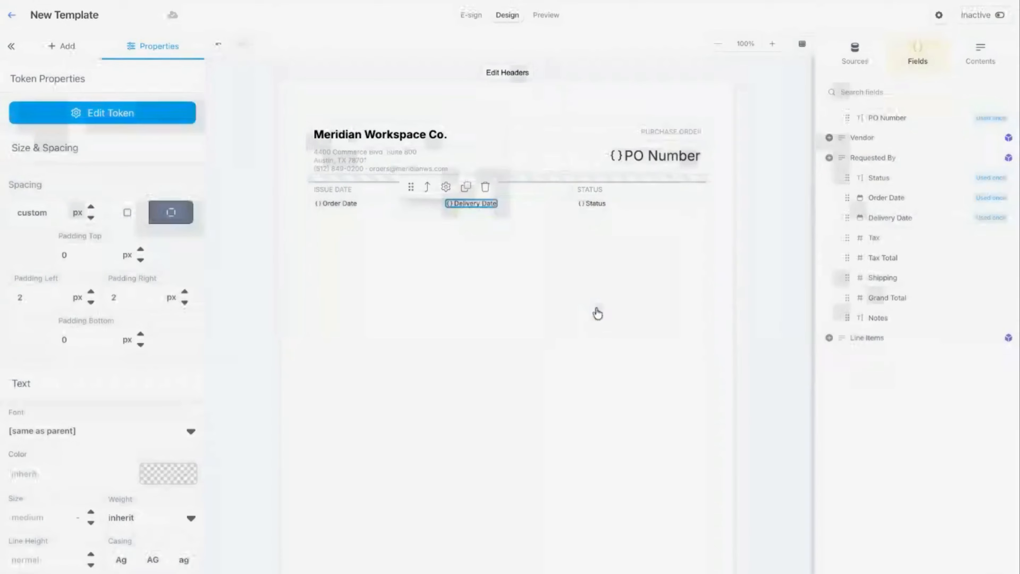
# Check the purchase order in preview mode and return to the design view.
pyautogui.click(535, 105)
pyautogui.click(542, 16)
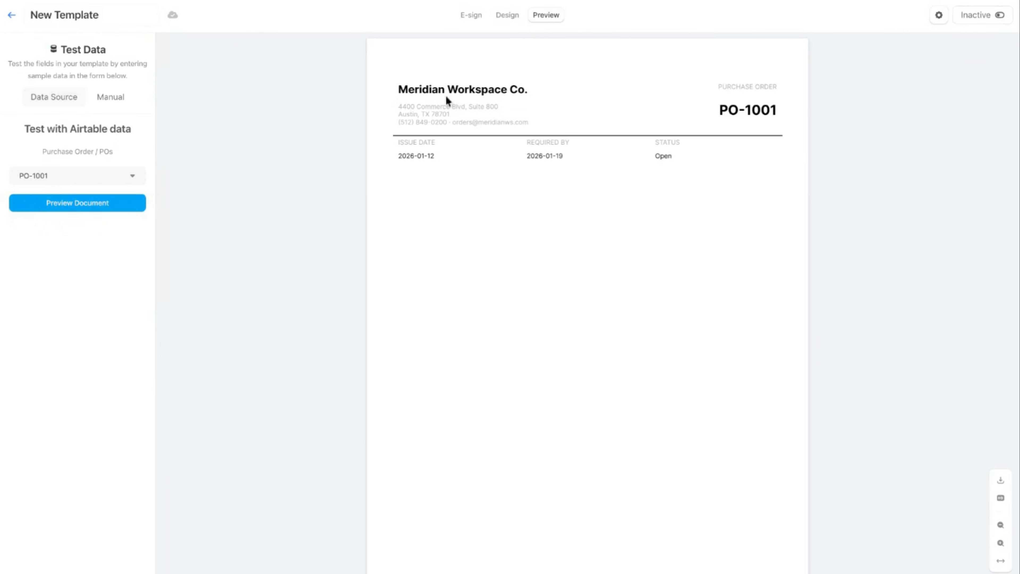
pyautogui.click(500, 16)
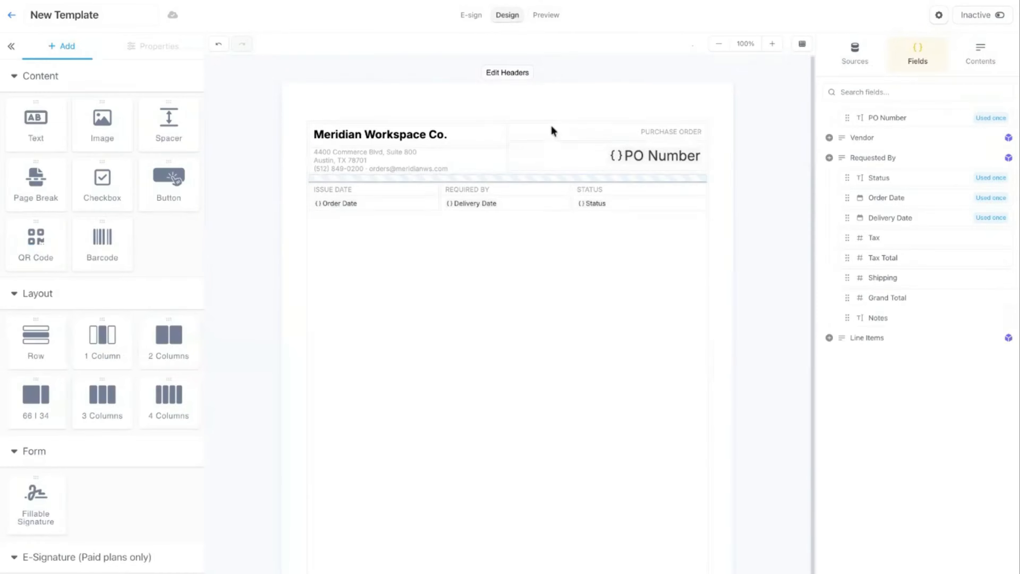
# Center-align the contents of the ISSUE DATE, REQUIRED BY and STATUS columns.
pyautogui.click(416, 192)
pyautogui.click(370, 171)
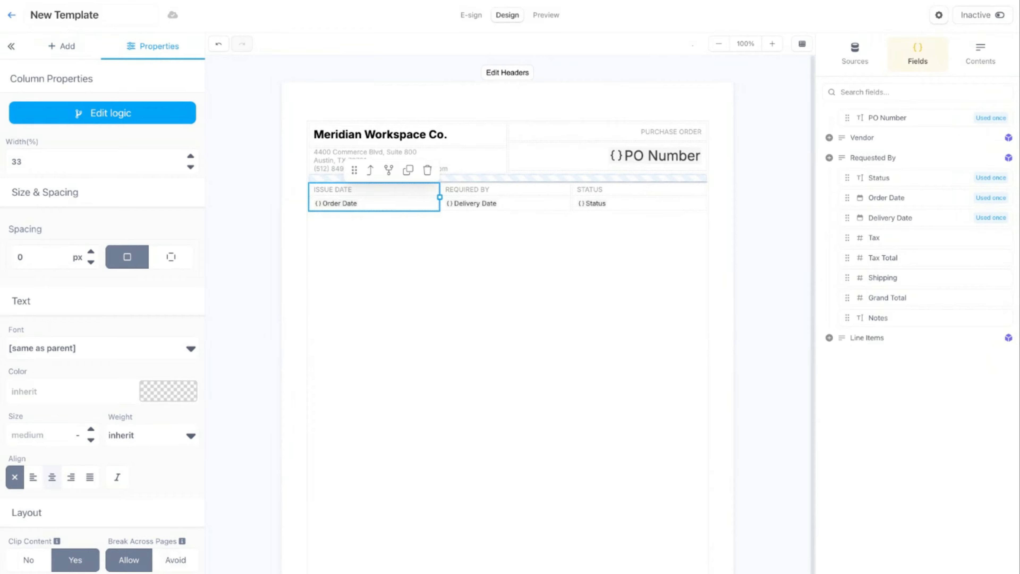
pyautogui.click(537, 199)
pyautogui.click(503, 170)
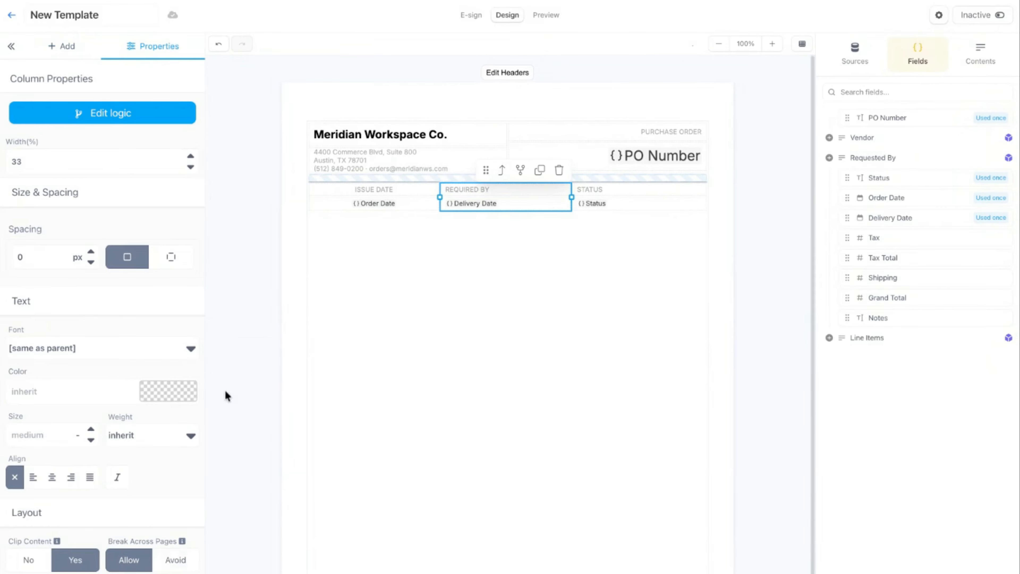
pyautogui.click(52, 477)
pyautogui.click(669, 191)
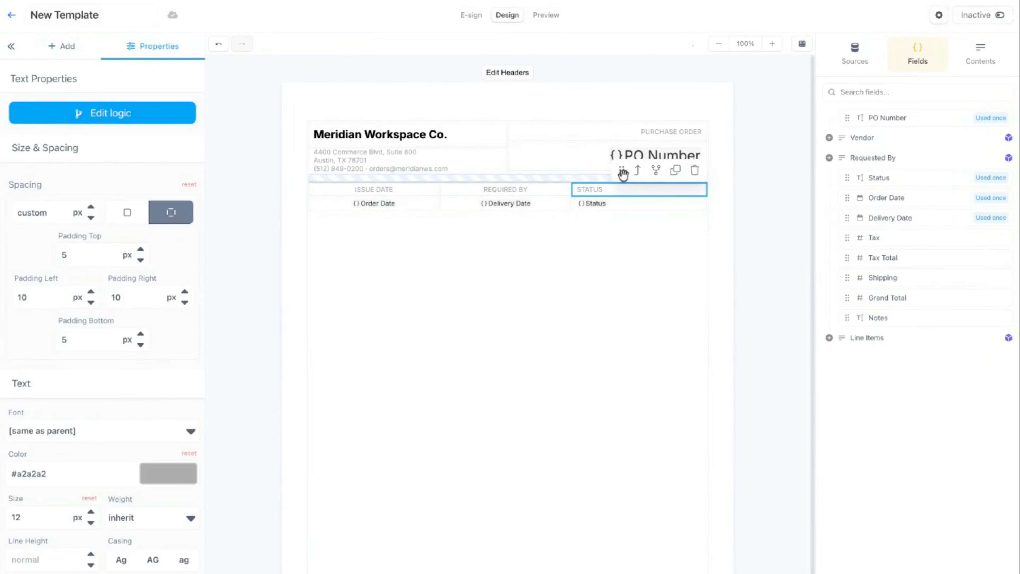
pyautogui.click(637, 170)
pyautogui.click(52, 477)
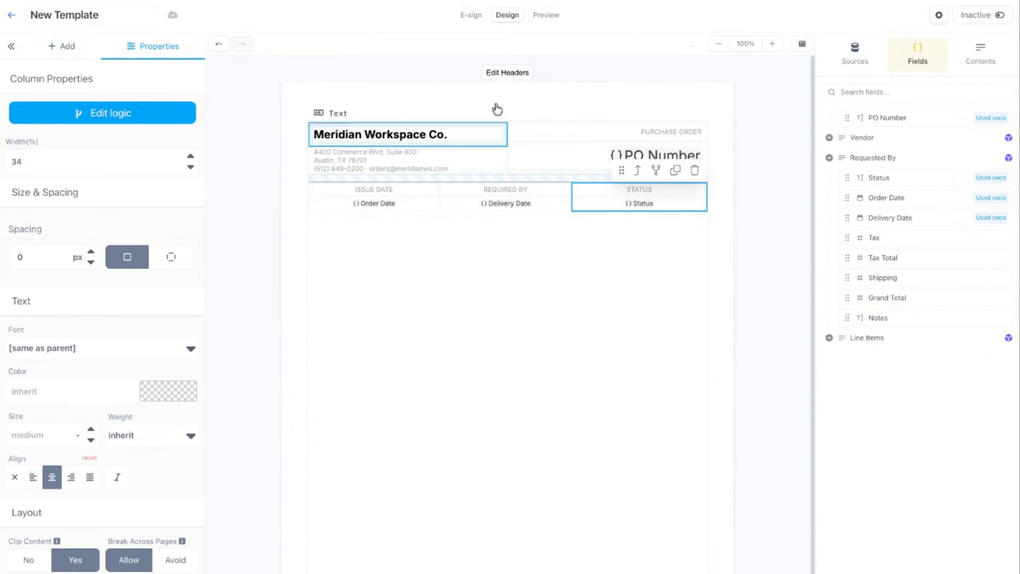
# Regenerate the document preview for record PO-1001 to check the dates and alignment, and return to the design view.
pyautogui.click(546, 16)
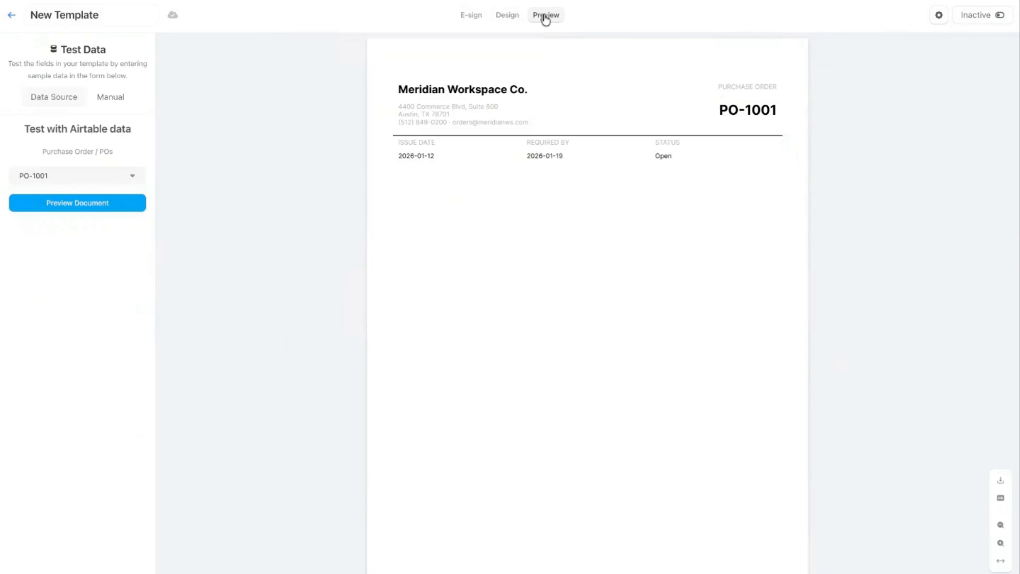
pyautogui.click(97, 204)
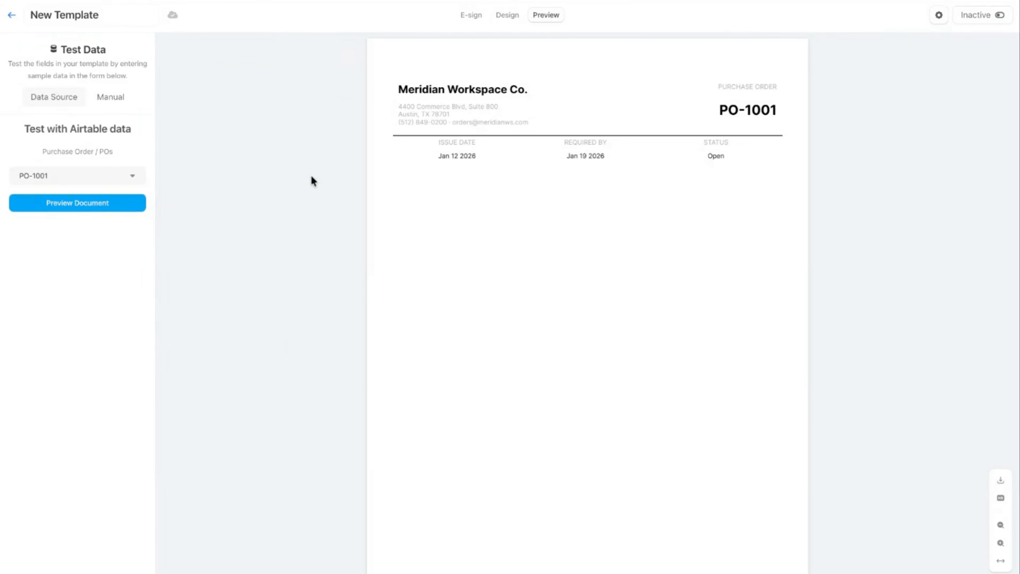
pyautogui.click(500, 18)
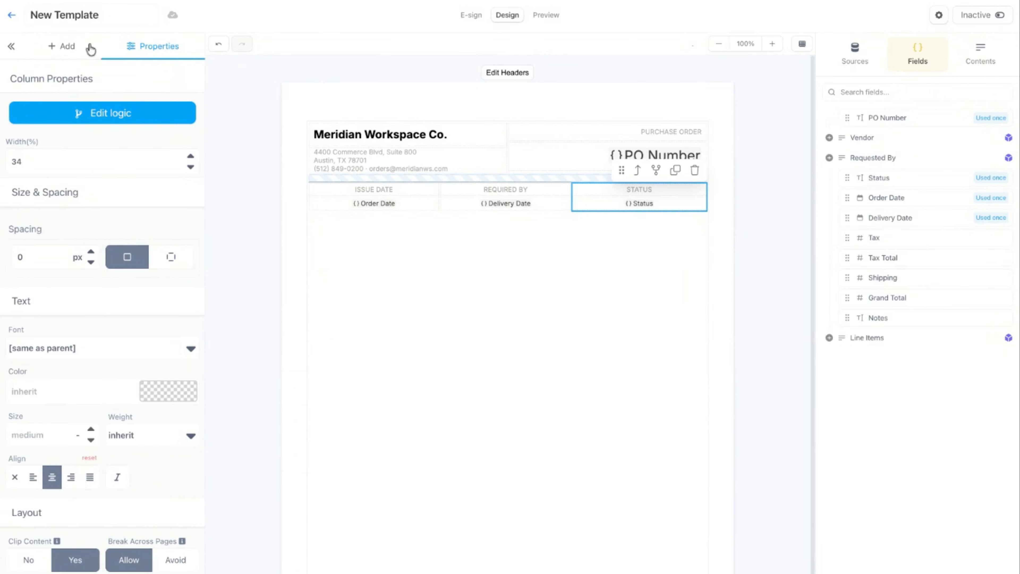
# Add a spacer below the dates and status row, and set the height of the spacer above it to 30 px.
pyautogui.click(66, 44)
pyautogui.moveTo(169, 125); pyautogui.dragTo(507, 213)
pyautogui.click(482, 178)
pyautogui.moveTo(25, 196); pyautogui.dragTo(0, 196)
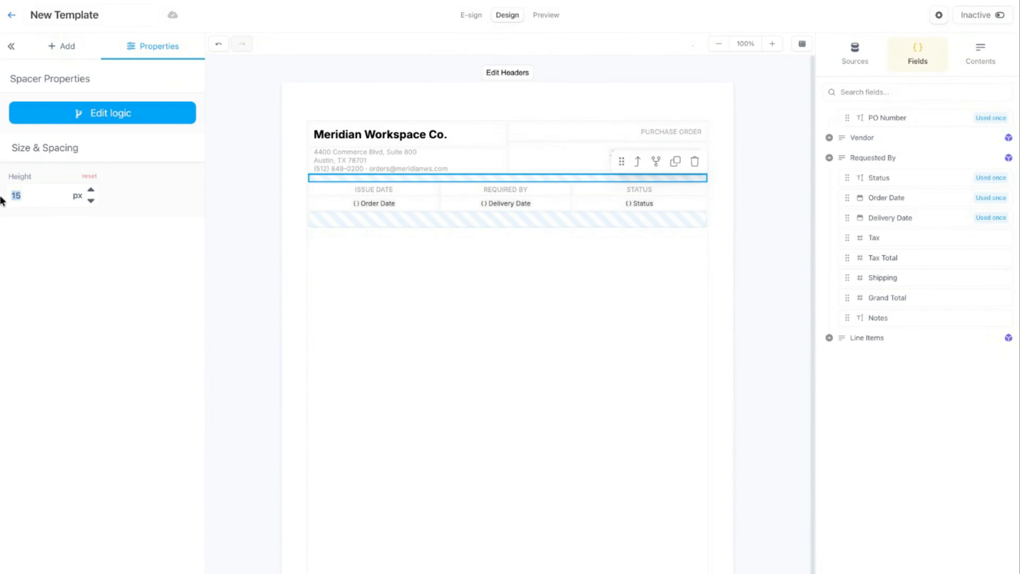
pyautogui.write('30')
pyautogui.click(589, 301)
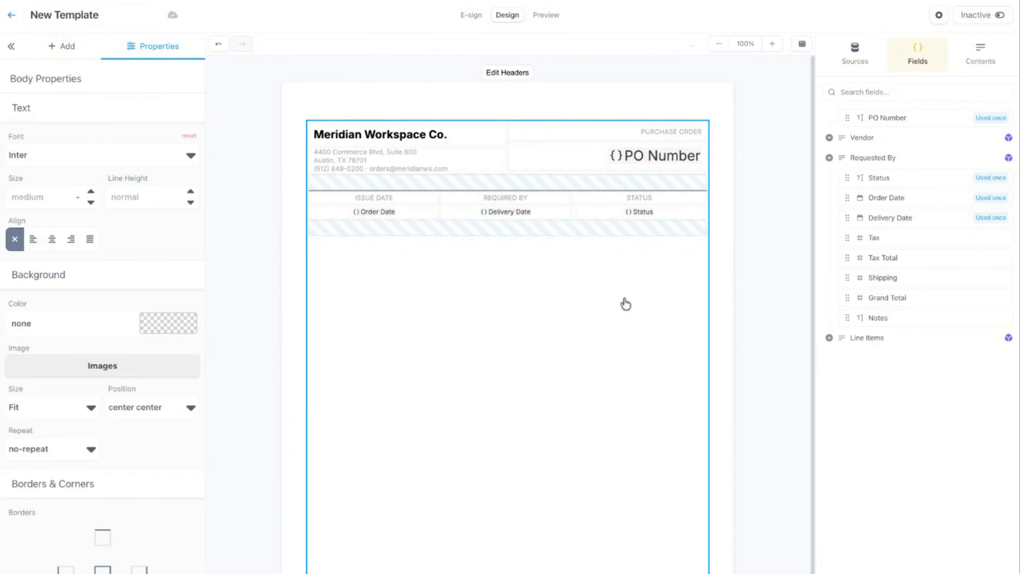
# Set the spacing of the ISSUE DATE, REQUIRED BY and STATUS columns together to 9 px.
pyautogui.click(410, 201)
pyautogui.click(371, 177)
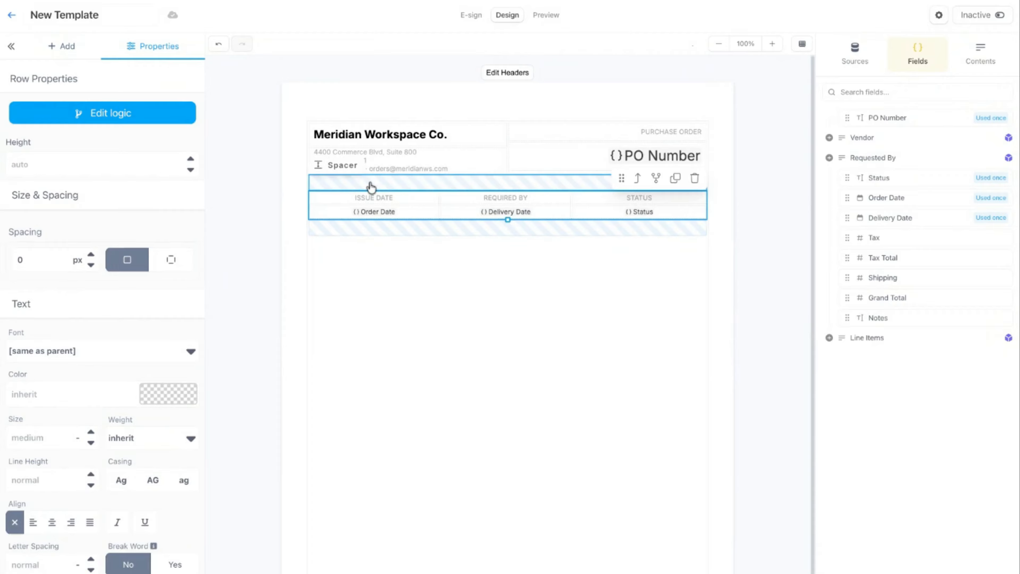
pyautogui.click(410, 203)
pyautogui.click(375, 184)
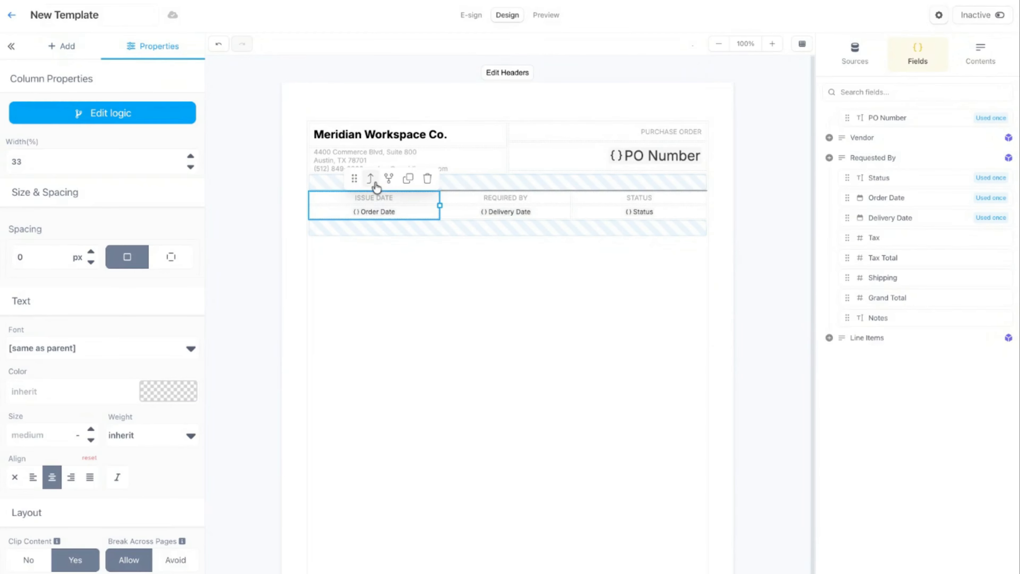
pyautogui.click(981, 55)
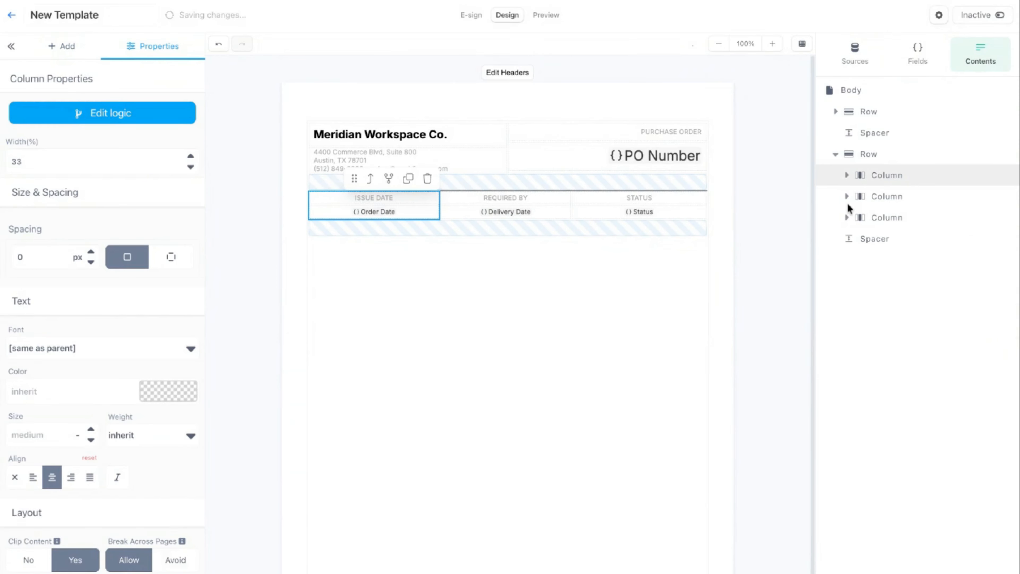
pyautogui.keyDown('shift'); pyautogui.click(964, 196); pyautogui.keyUp('shift')
pyautogui.keyDown('shift'); pyautogui.click(965, 217); pyautogui.keyUp('shift')
pyautogui.doubleClick(91, 252)
pyautogui.click(92, 252)
pyautogui.click(91, 251)
pyautogui.click(91, 251)
pyautogui.click(91, 252)
pyautogui.click(92, 252)
pyautogui.click(91, 252)
pyautogui.click(91, 252)
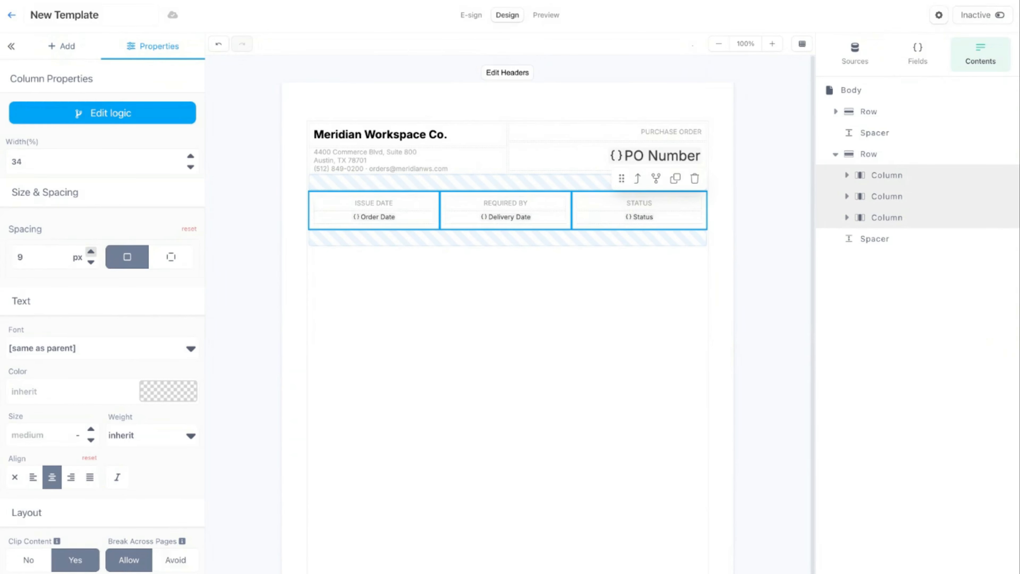
pyautogui.click(283, 151)
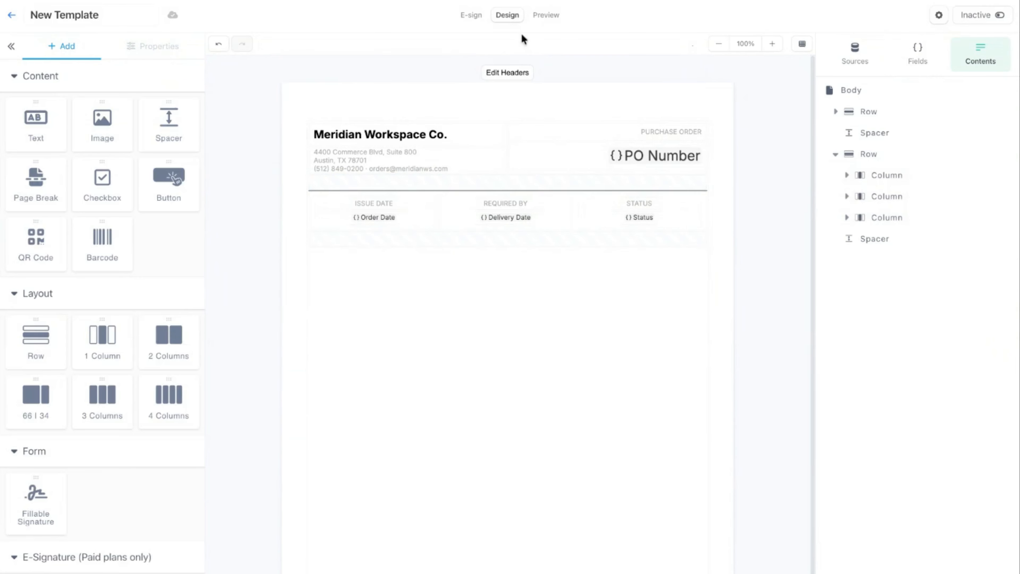
# Generate the document preview for record PO-1001 to check the column spacing, and return to the design view.
pyautogui.click(556, 18)
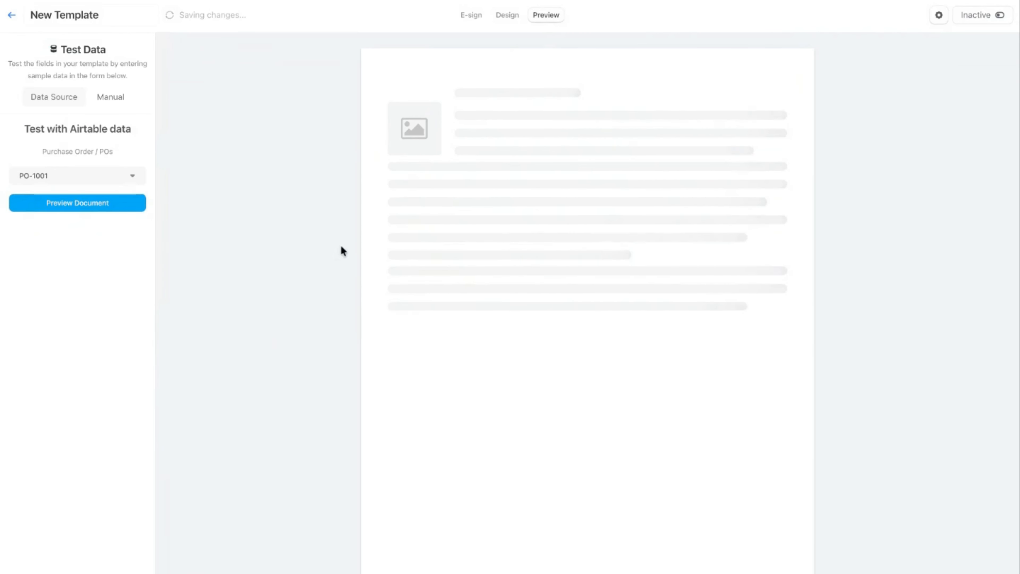
pyautogui.click(78, 202)
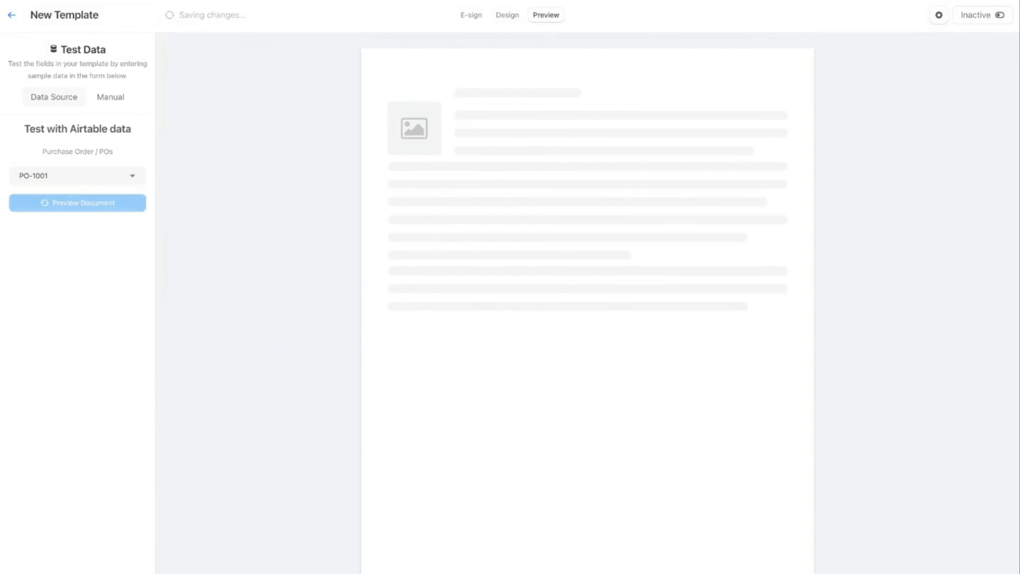
pyautogui.click(509, 17)
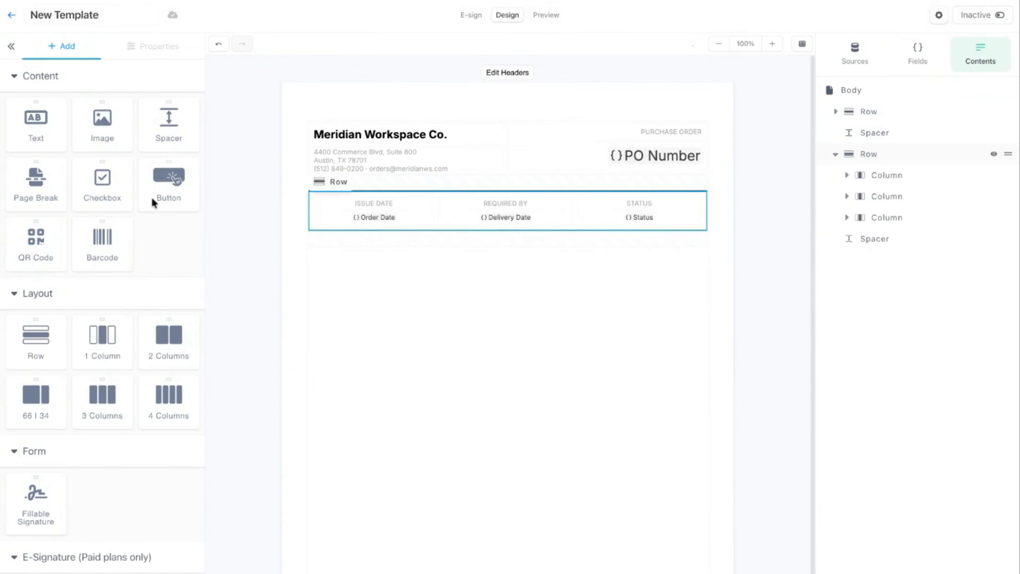
# Add a two-column row below the last spacer and duplicate its first column to make three columns.
pyautogui.scroll(-2, 509, 313)
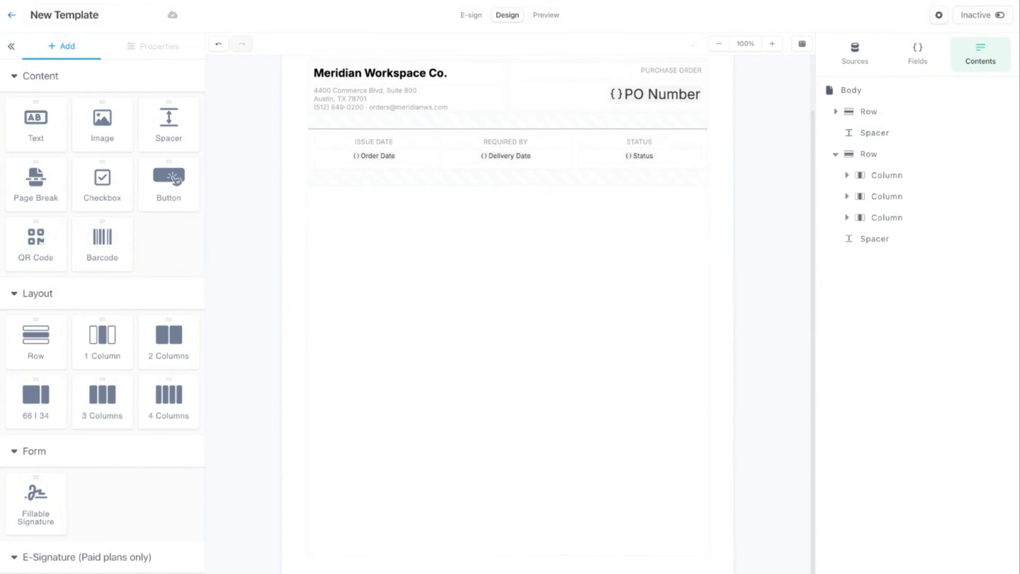
pyautogui.moveTo(169, 341); pyautogui.dragTo(498, 225)
pyautogui.click(434, 225)
pyautogui.click(457, 174)
pyautogui.click(457, 266)
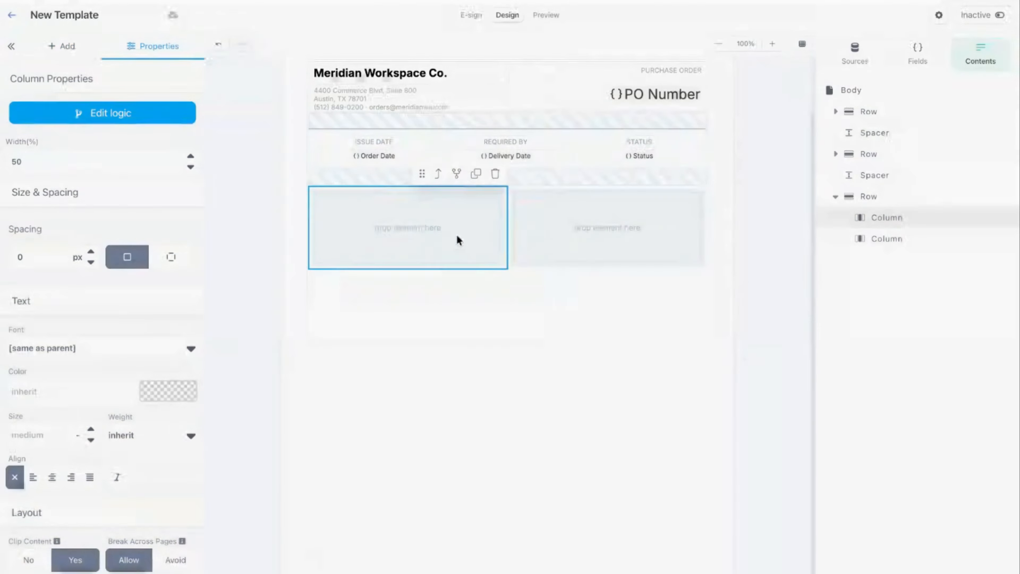
pyautogui.click(475, 174)
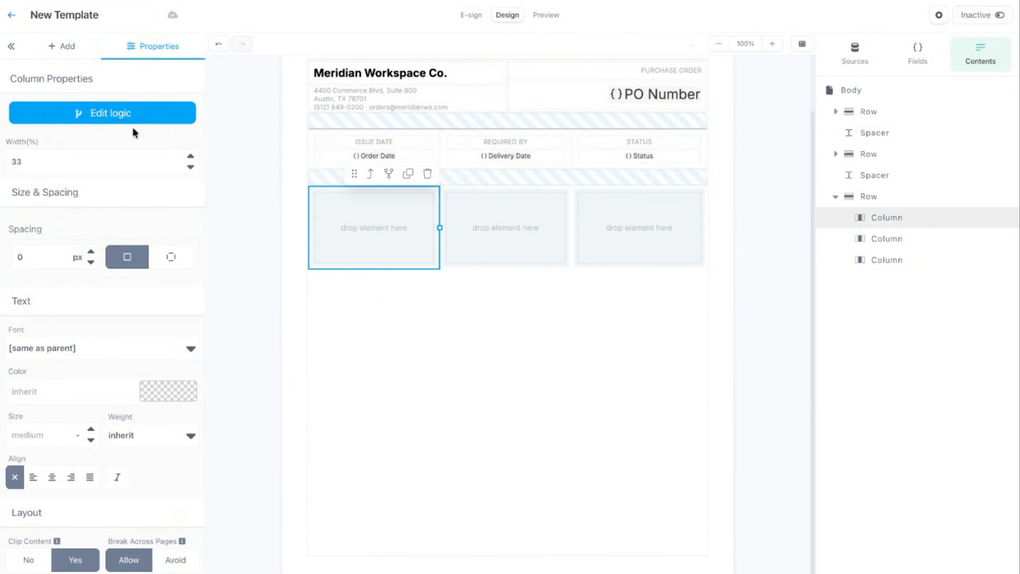
# Set the width of the two outer columns in the new row to 45% each.
pyautogui.write('45')
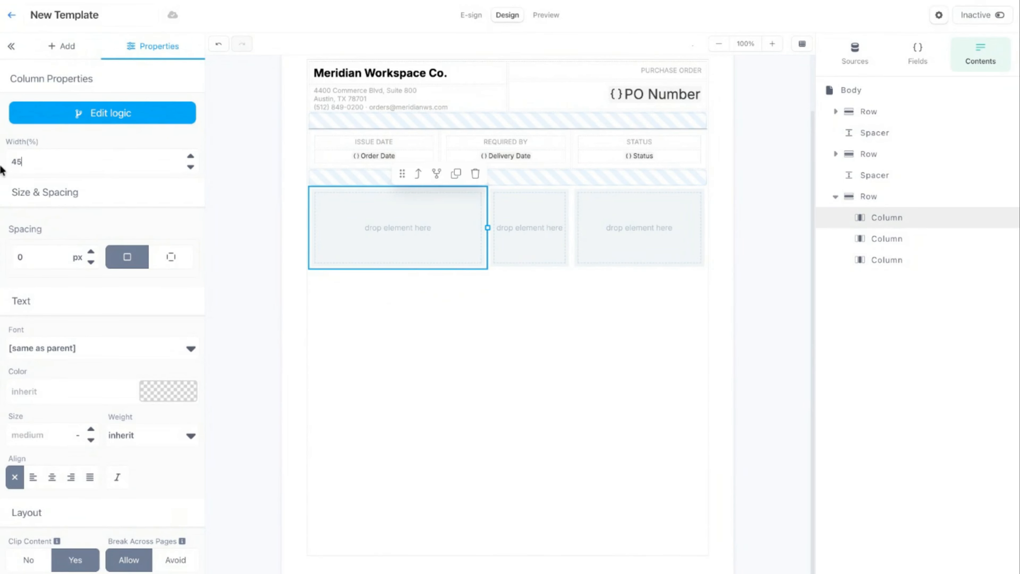
pyautogui.click(610, 221)
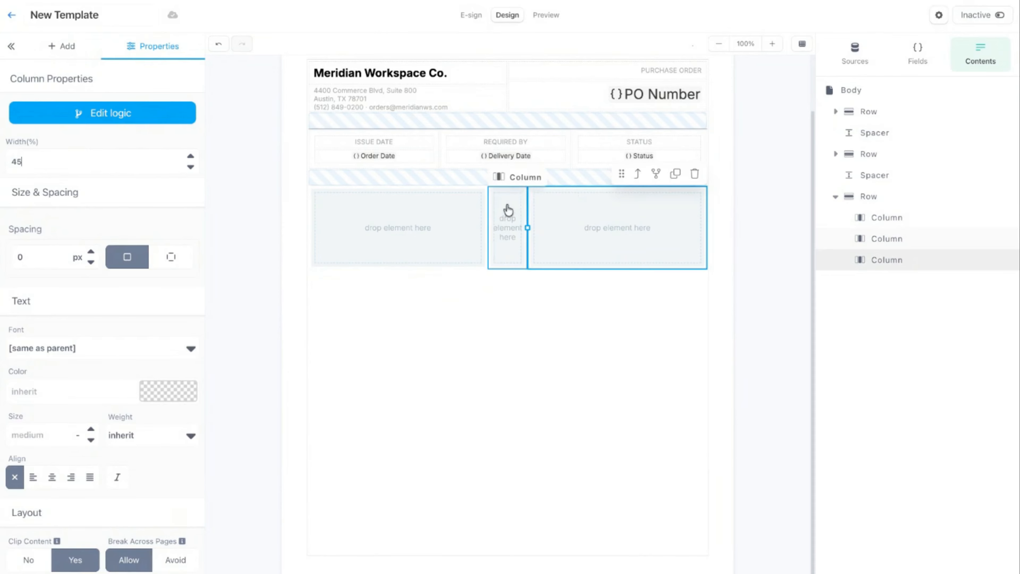
pyautogui.click(505, 211)
# Give the two outer columns of the new row a light gray #d8d8d8 background.
pyautogui.click(360, 224)
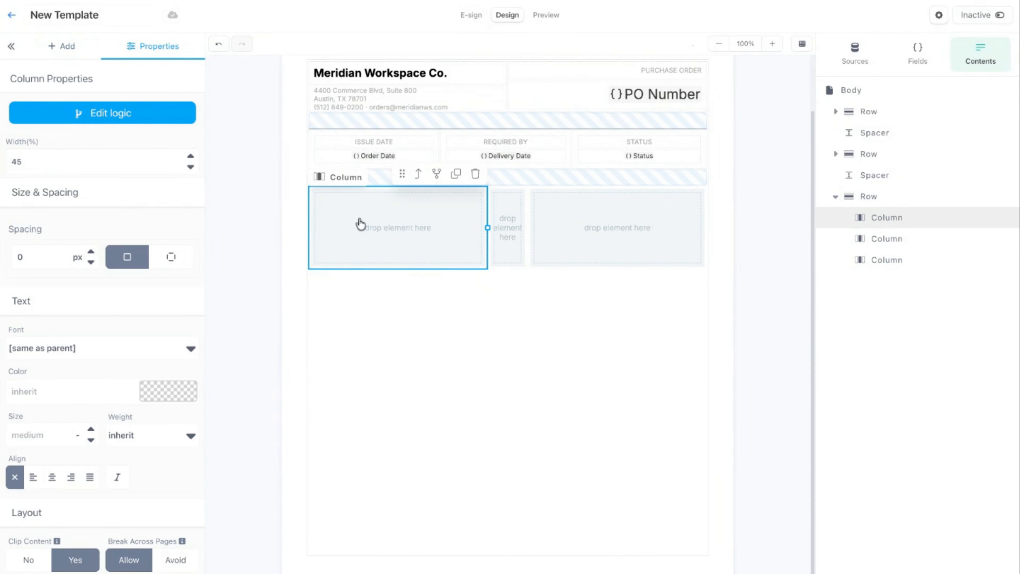
pyautogui.keyDown('shift'); pyautogui.click(655, 252); pyautogui.keyUp('shift')
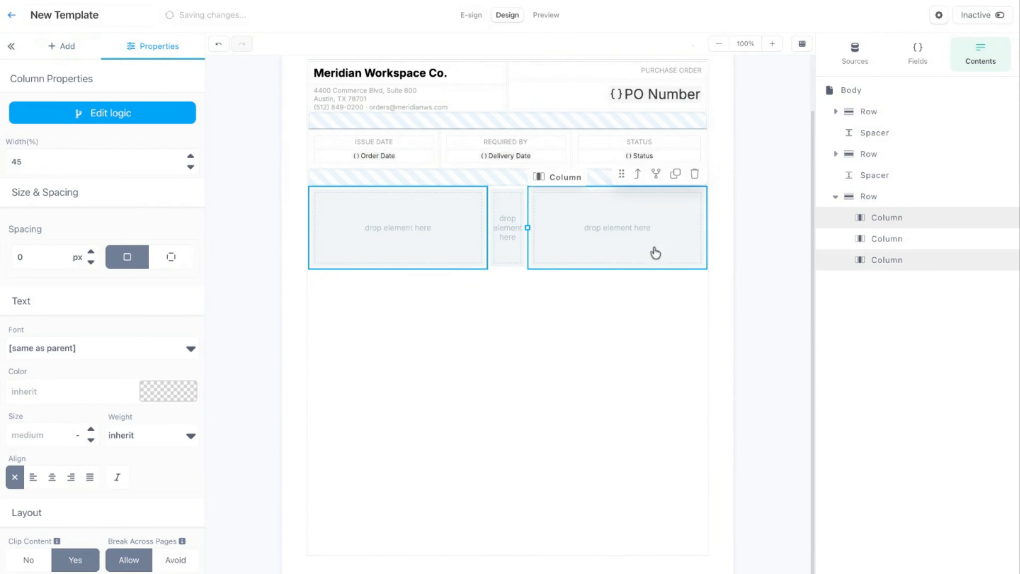
pyautogui.scroll(-1, 131, 355)
pyautogui.scroll(-10, 161, 378)
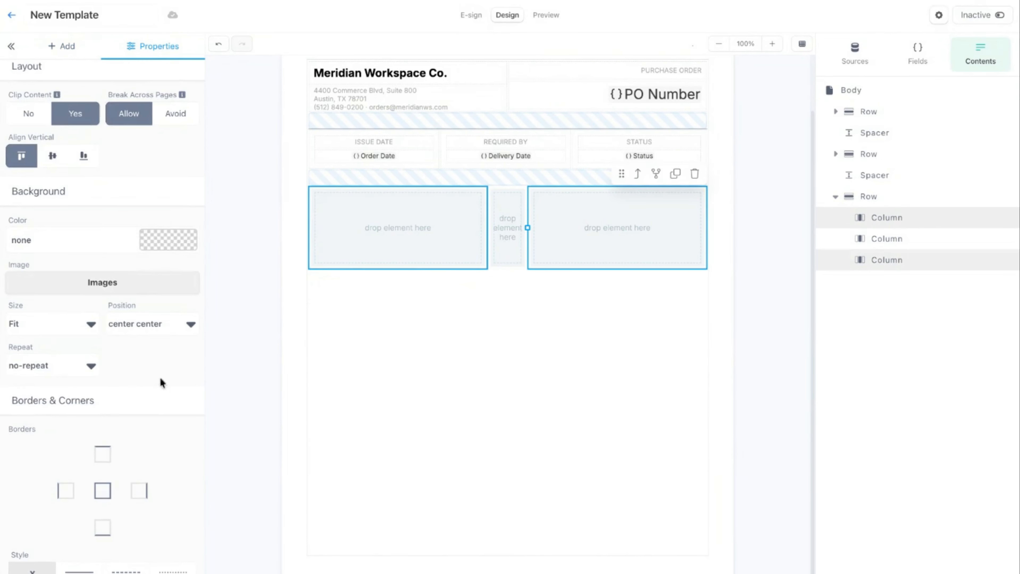
pyautogui.click(178, 240)
pyautogui.moveTo(226, 250)
pyautogui.mouseDown()
pyautogui.moveTo(209, 261)
pyautogui.moveTo(203, 242)
pyautogui.mouseUp()
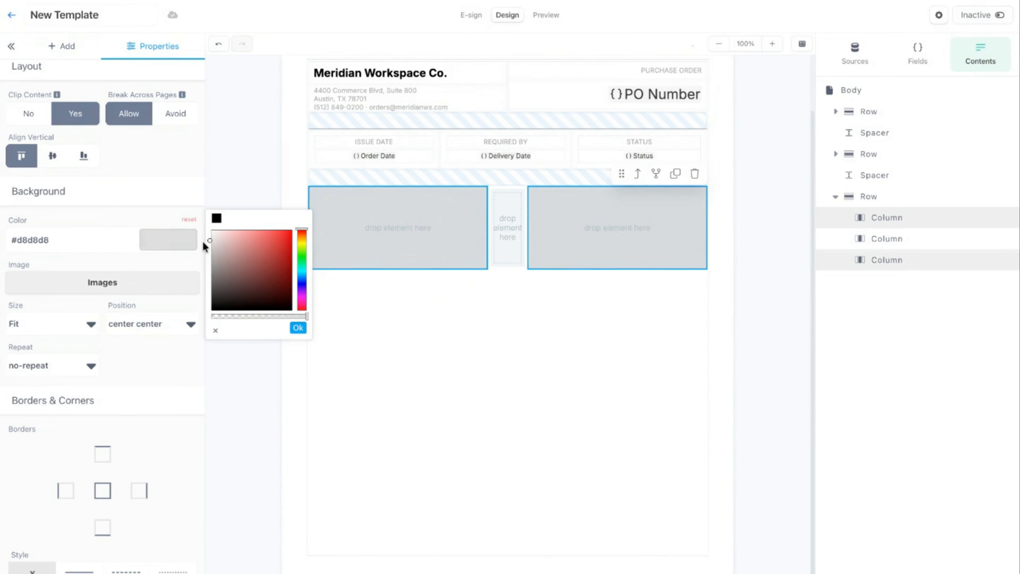
pyautogui.click(297, 329)
pyautogui.click(295, 243)
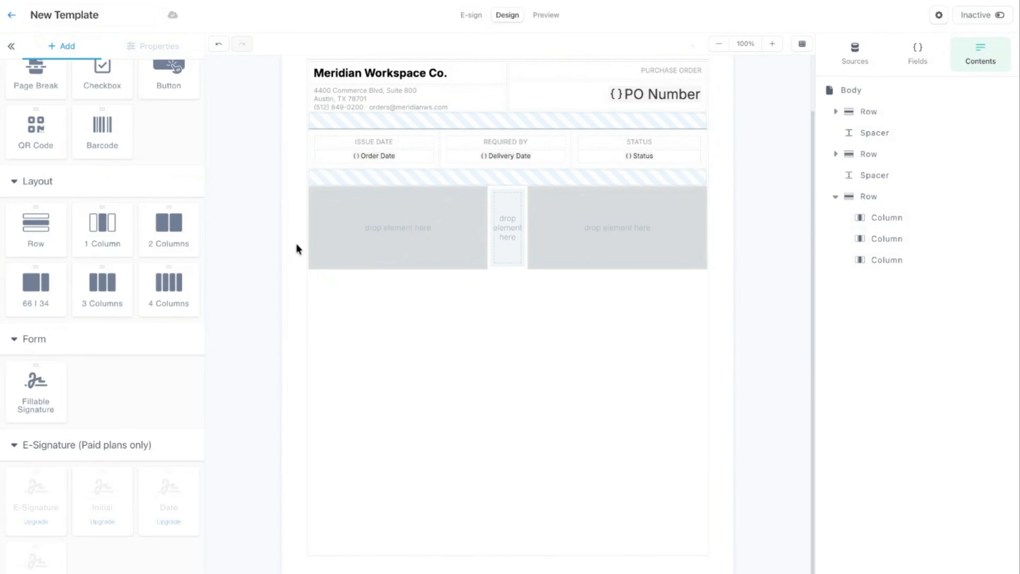
# Add a text element reading VENDOR to the first gray column.
pyautogui.click(360, 238)
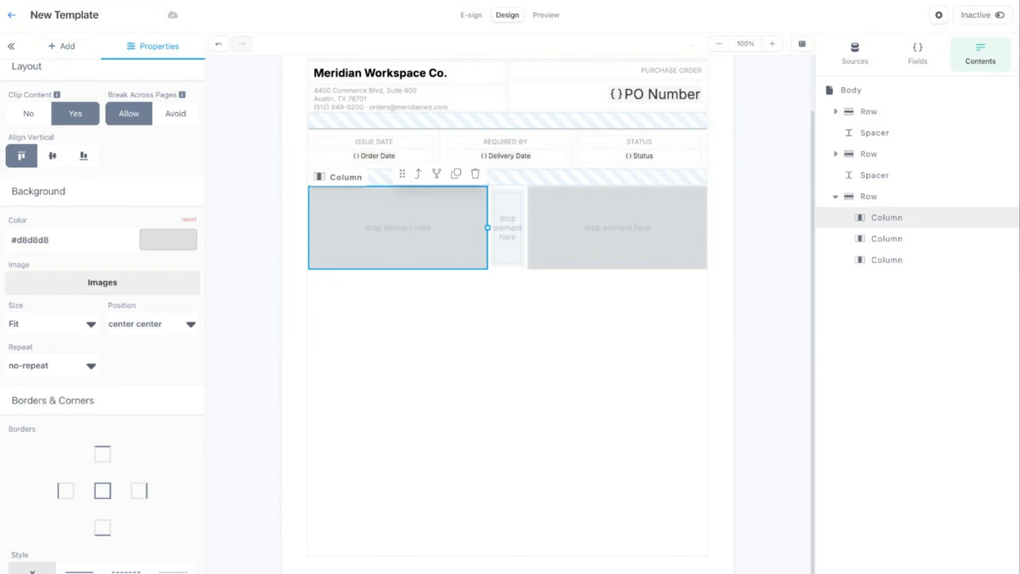
pyautogui.click(46, 52)
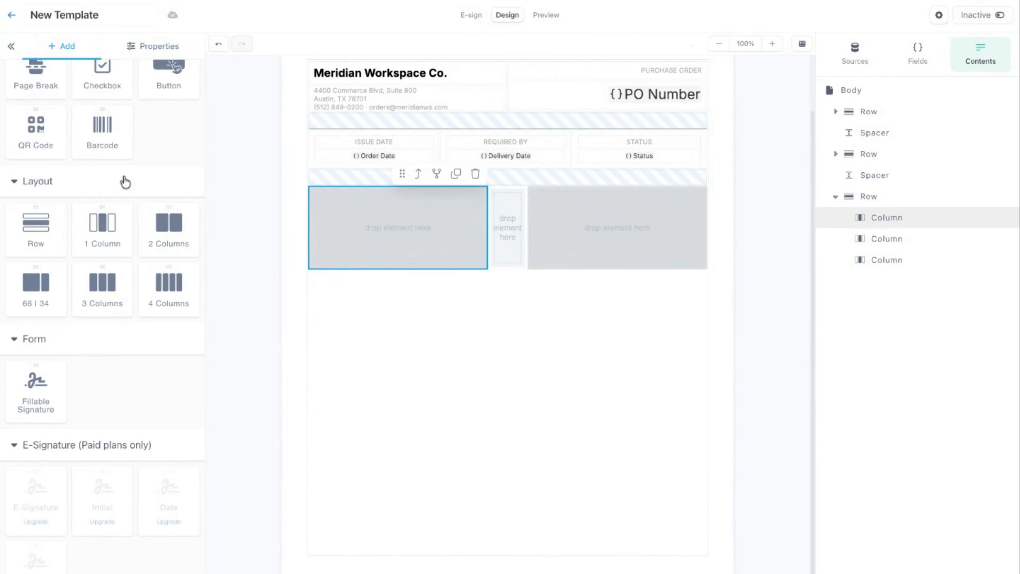
pyautogui.scroll(3, 125, 182)
pyautogui.click(38, 135)
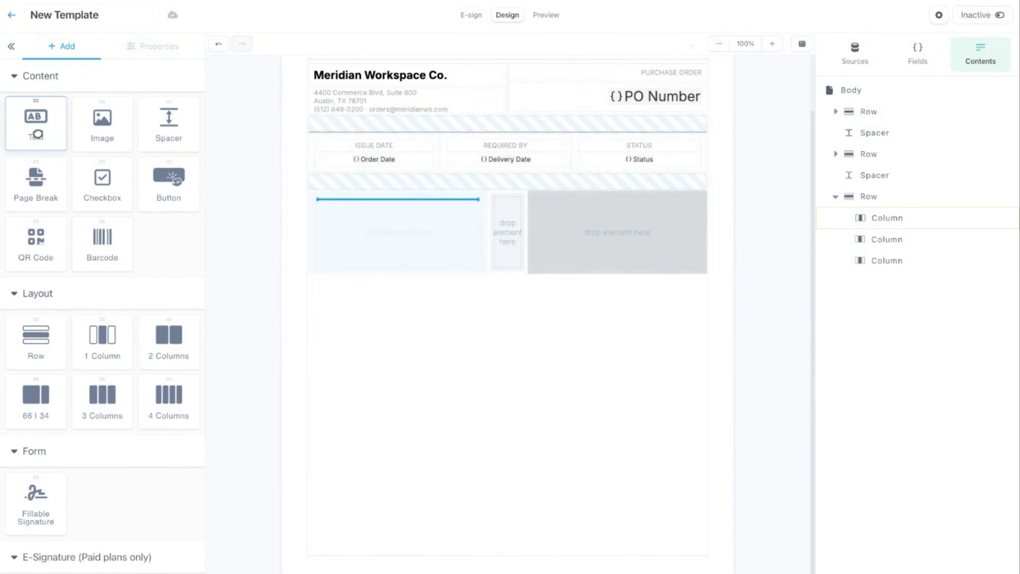
pyautogui.moveTo(37, 134); pyautogui.dragTo(371, 203)
pyautogui.write('VENDOR')
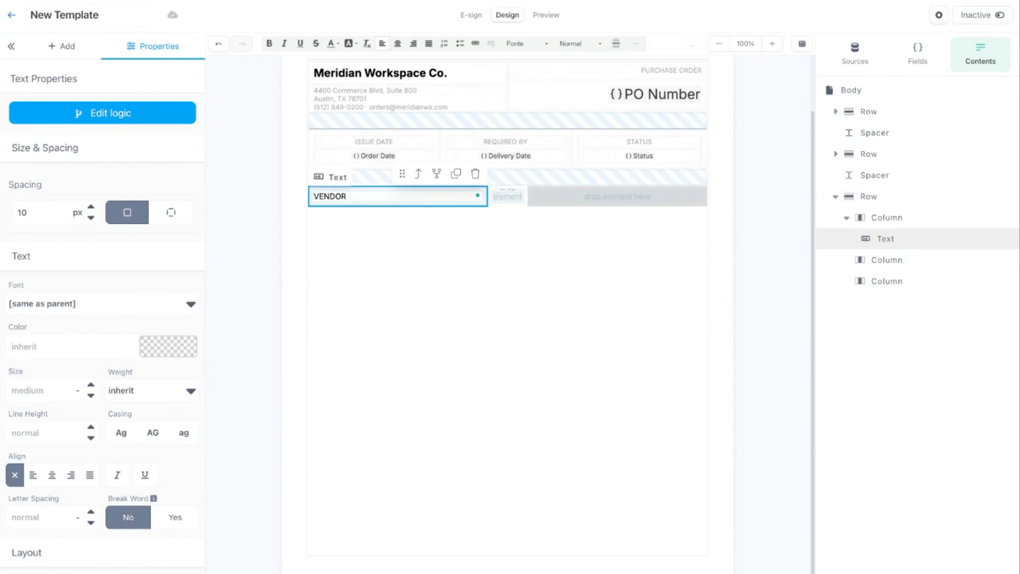
pyautogui.press('Escape')
# Format the VENDOR label with a 13 px text size and the gray color #979797.
pyautogui.click(384, 204)
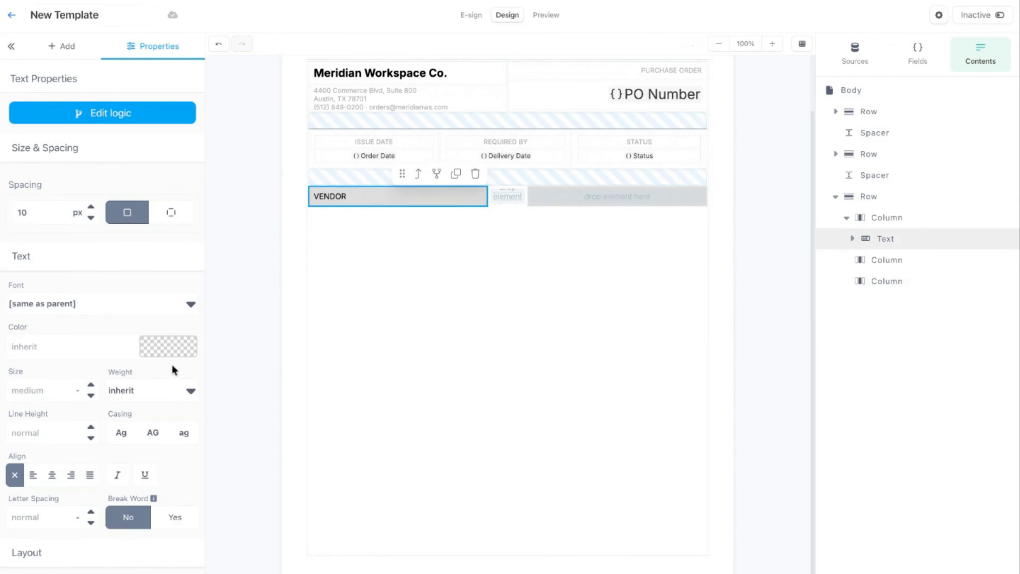
pyautogui.write('13')
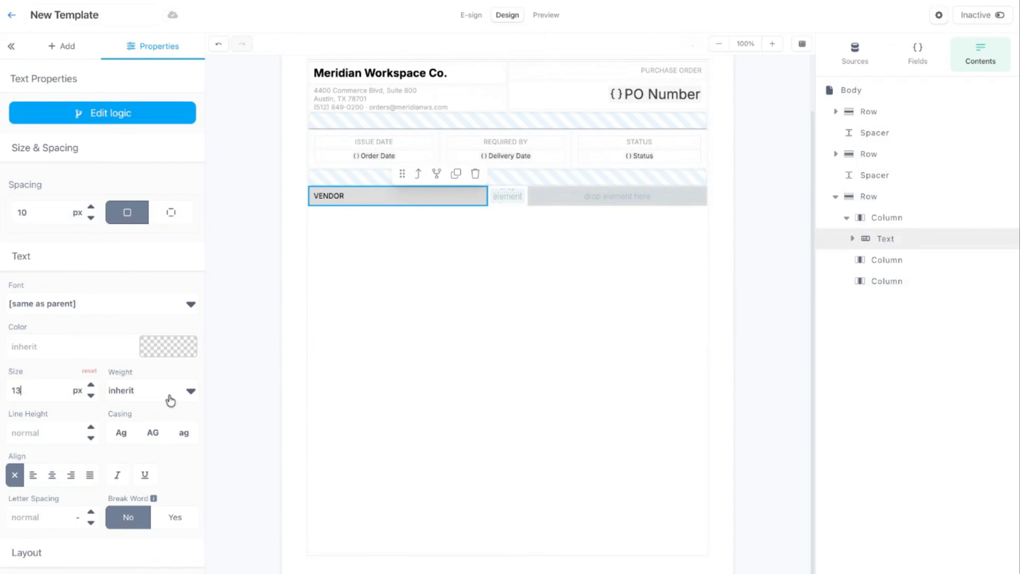
pyautogui.click(169, 348)
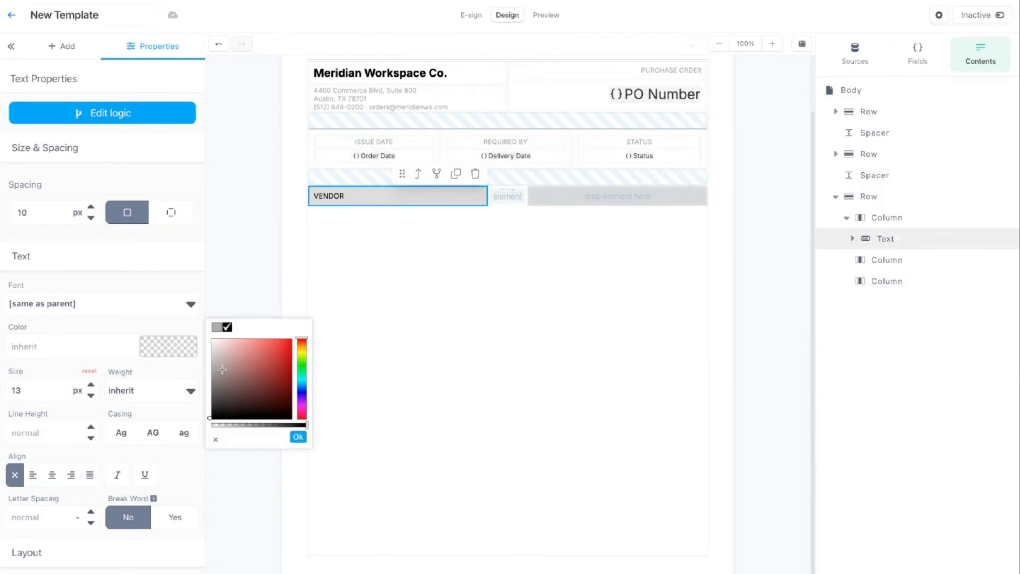
pyautogui.click(213, 366)
pyautogui.moveTo(213, 366); pyautogui.dragTo(206, 371)
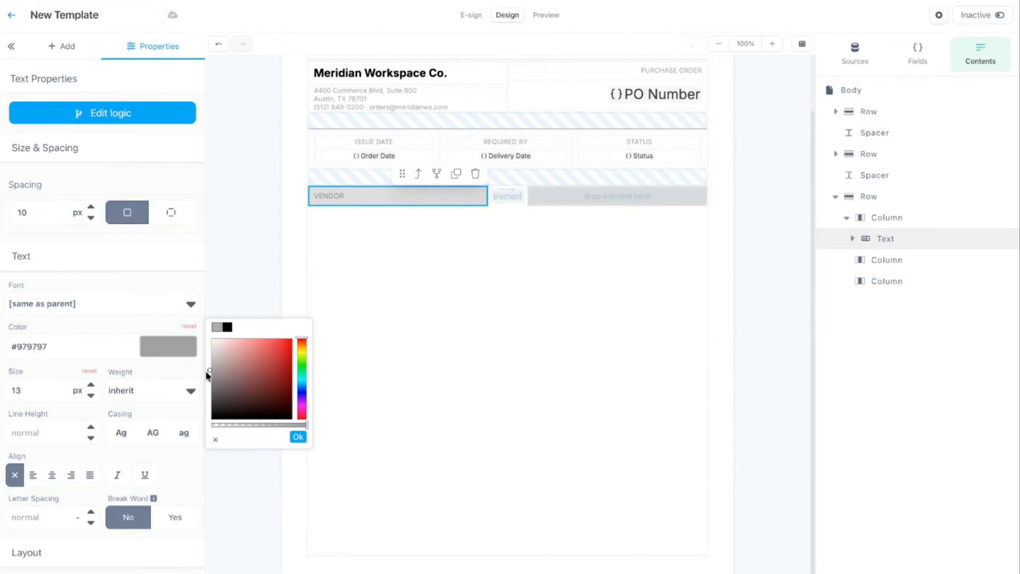
pyautogui.click(298, 437)
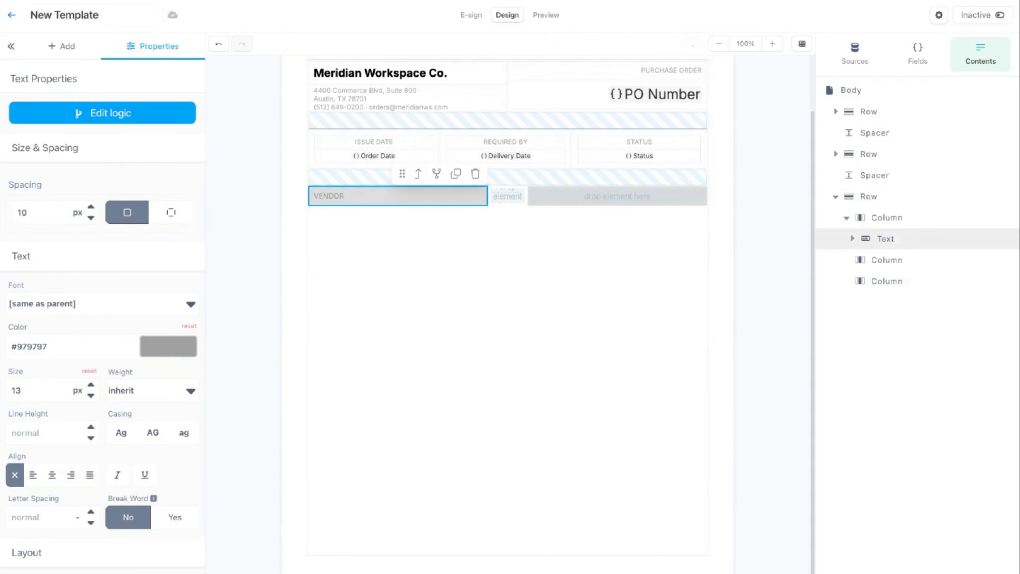
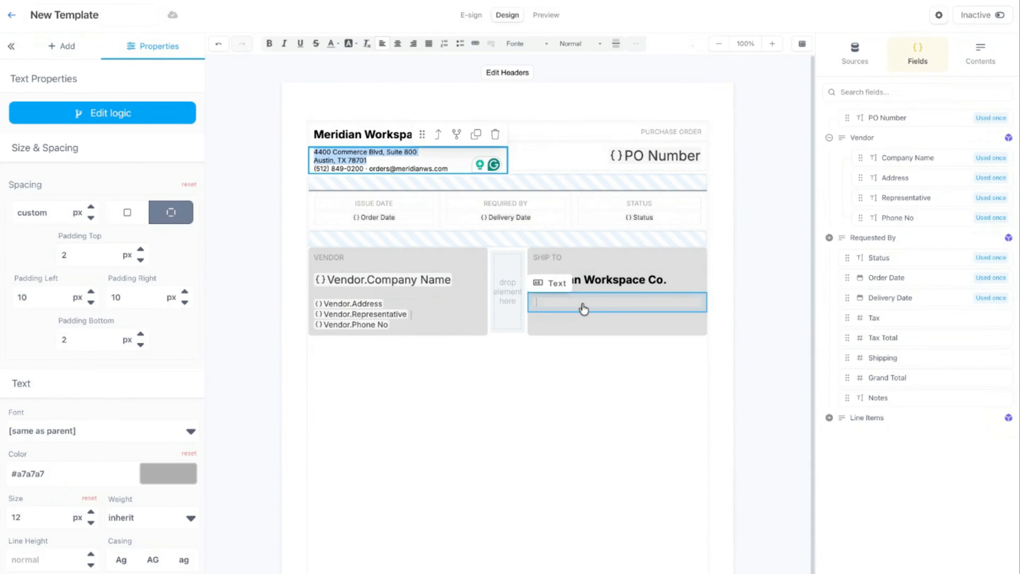
# Paste the company's address into the SHIP TO details text and insert the Requested By Department field below it.
pyautogui.hotkey('ctrl', 'v')
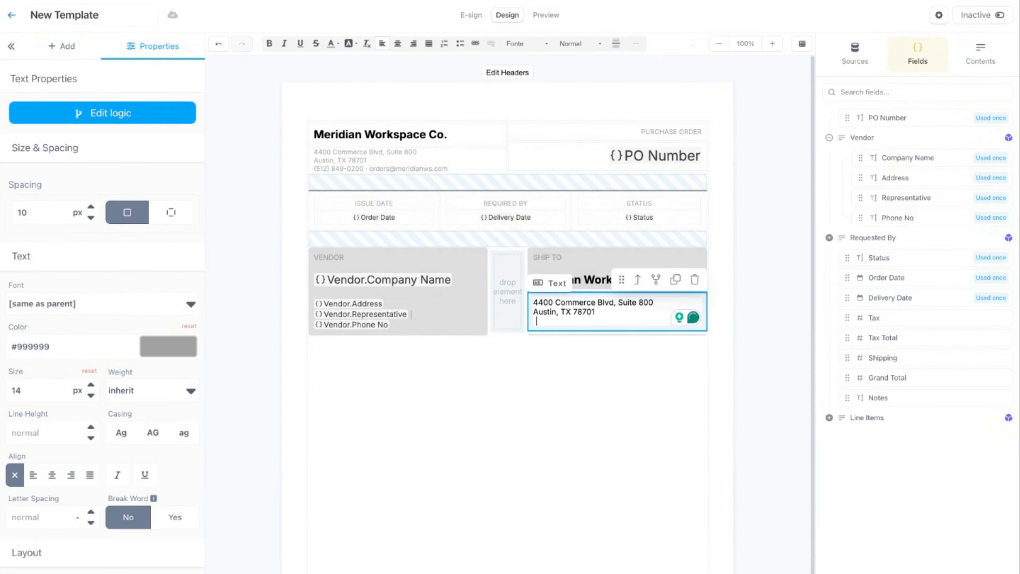
pyautogui.click(830, 237)
pyautogui.moveTo(861, 258); pyautogui.dragTo(538, 322)
# Reduce the top and bottom padding of the Vendor Company Name text.
pyautogui.click(468, 280)
pyautogui.click(171, 213)
pyautogui.click(140, 260)
pyautogui.click(140, 345)
# Set the left padding of the vendor address, representative and phone text to 15 px.
pyautogui.click(440, 326)
pyautogui.click(157, 219)
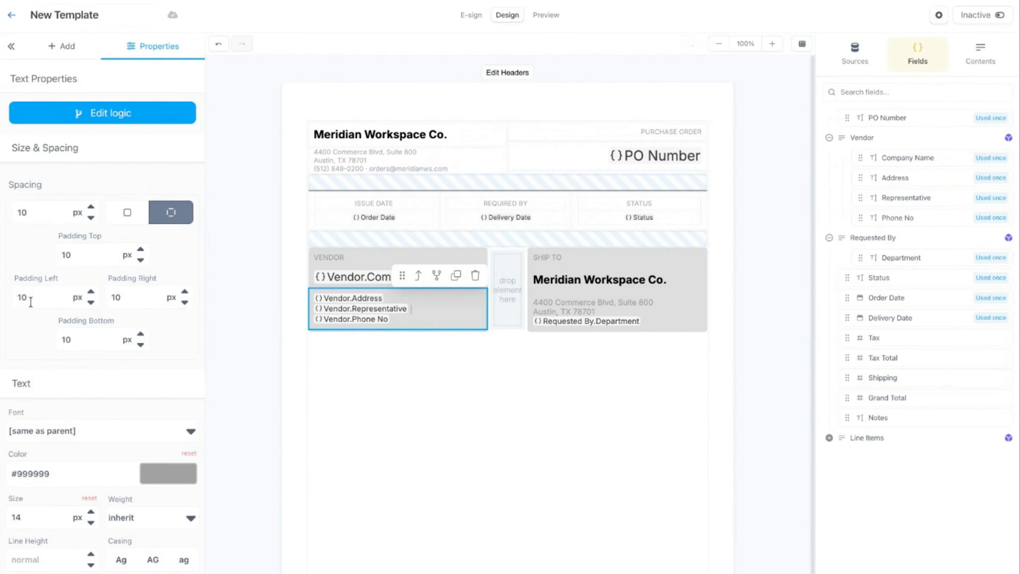
pyautogui.moveTo(30, 302); pyautogui.dragTo(2, 304)
pyautogui.write('15')
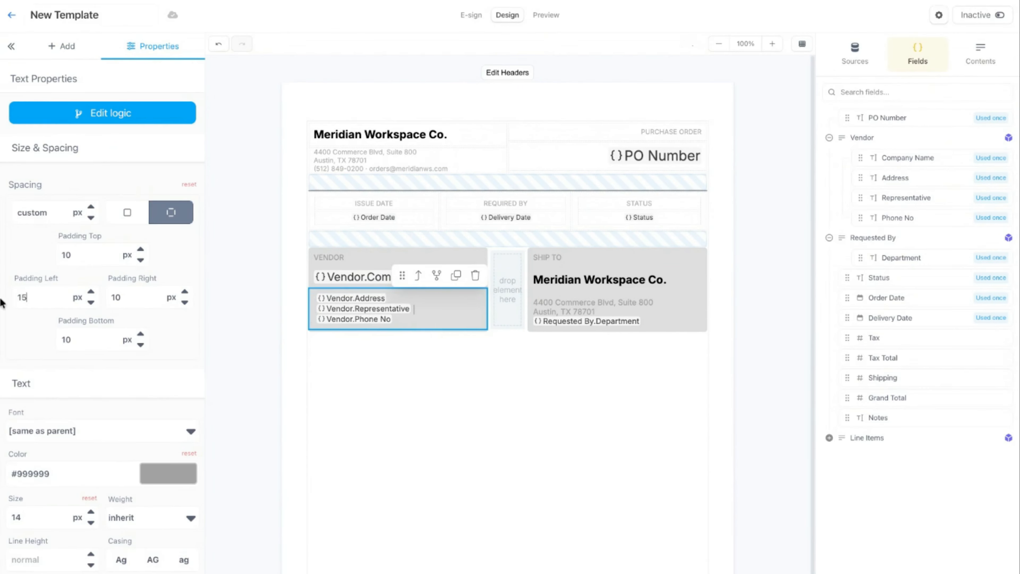
# Reduce the vertical padding of the SHIP TO company name and set the left padding of the address text below it to 15 px.
pyautogui.click(669, 283)
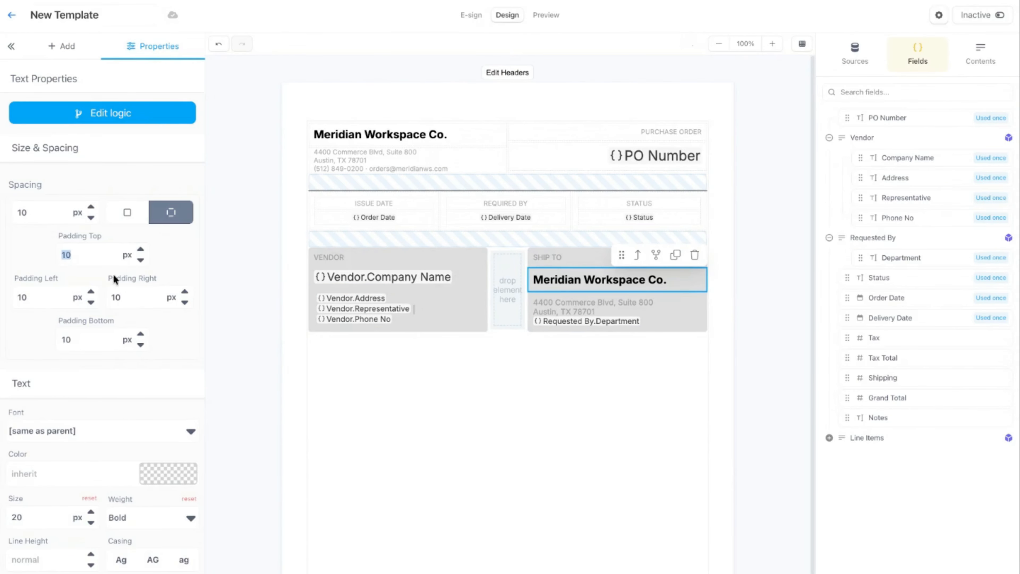
pyautogui.click(571, 311)
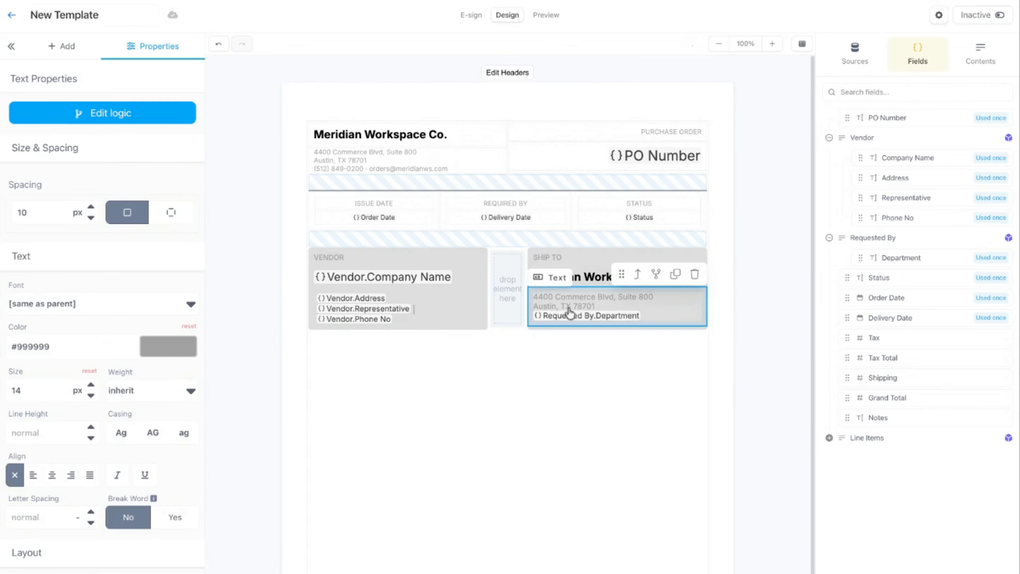
pyautogui.click(189, 212)
pyautogui.moveTo(29, 293); pyautogui.dragTo(7, 298)
pyautogui.write('15')
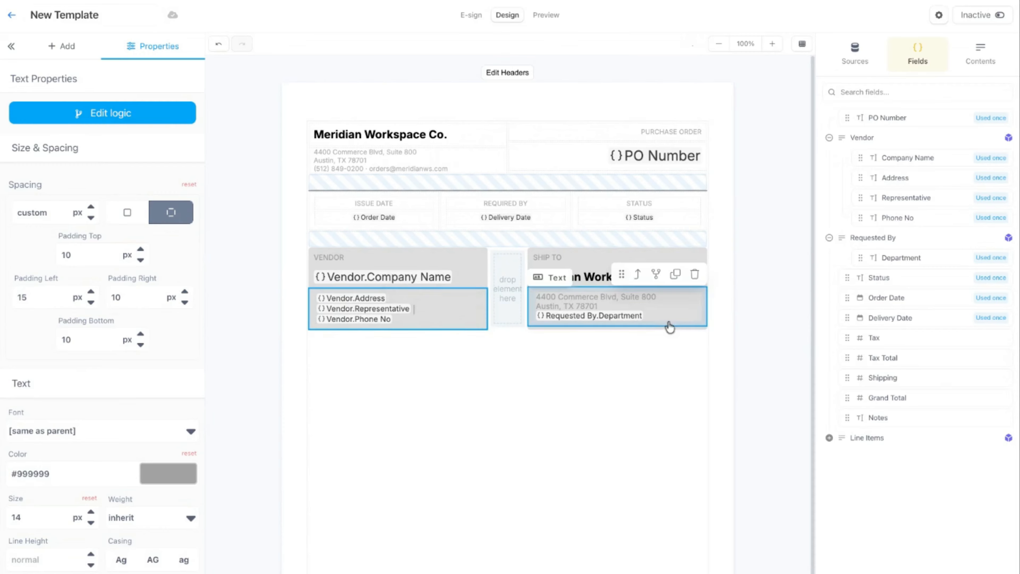
# Set the text color of the vendor and SHIP TO details to #7a7a7a and preview the document.
pyautogui.click(173, 473)
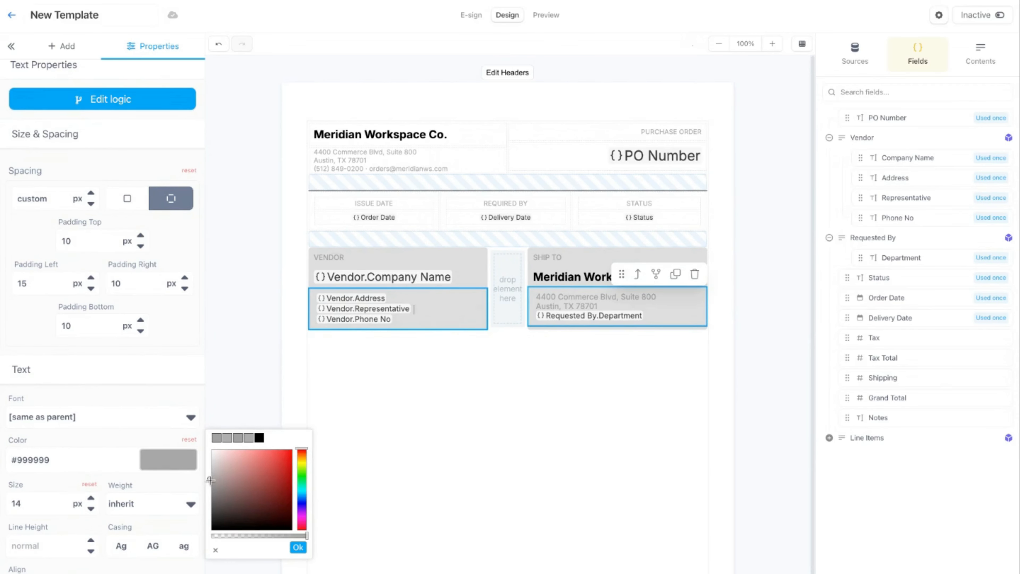
pyautogui.moveTo(209, 480); pyautogui.dragTo(208, 492)
pyautogui.click(298, 547)
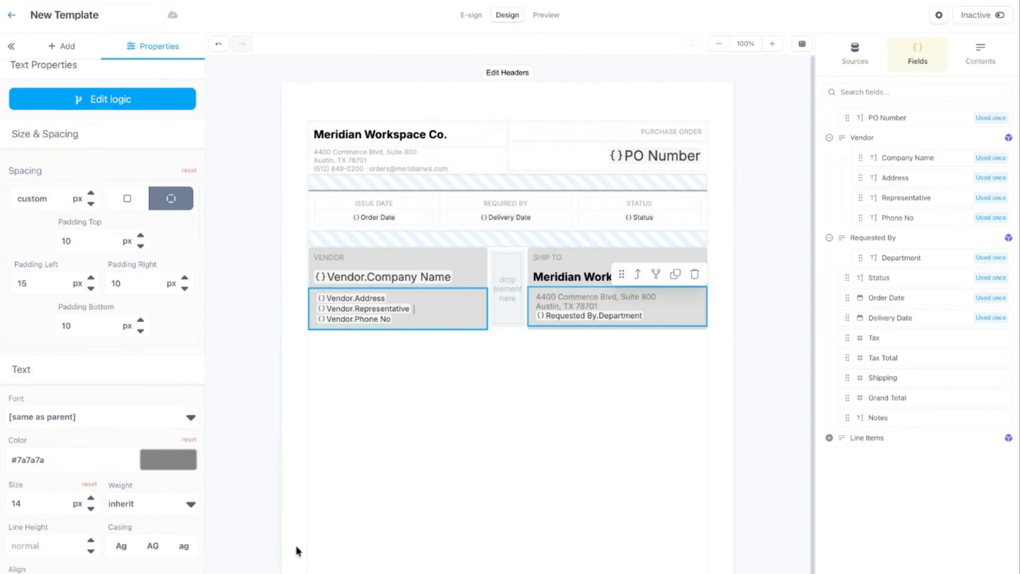
pyautogui.click(547, 16)
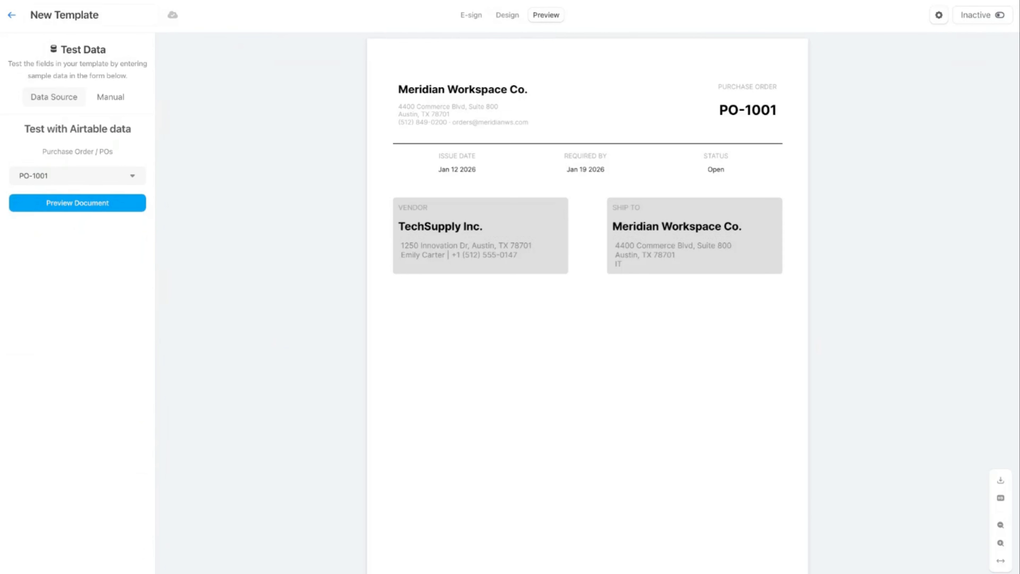
# Return to the design and reduce the text size of the VENDOR and SHIP TO labels together.
pyautogui.click(501, 15)
pyautogui.click(416, 255)
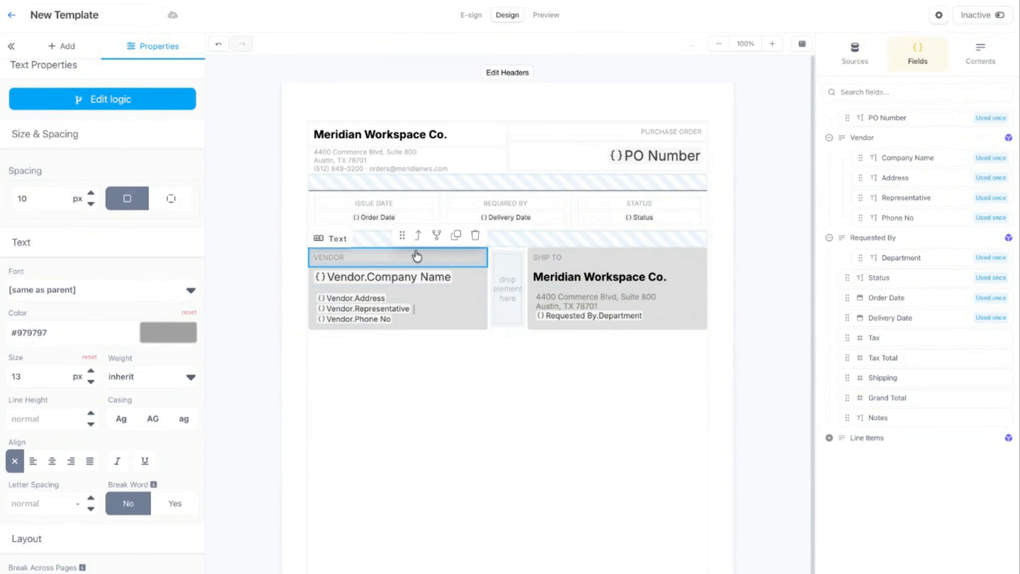
pyautogui.keyDown('shift'); pyautogui.click(592, 257); pyautogui.keyUp('shift')
pyautogui.click(91, 381)
pyautogui.click(91, 381)
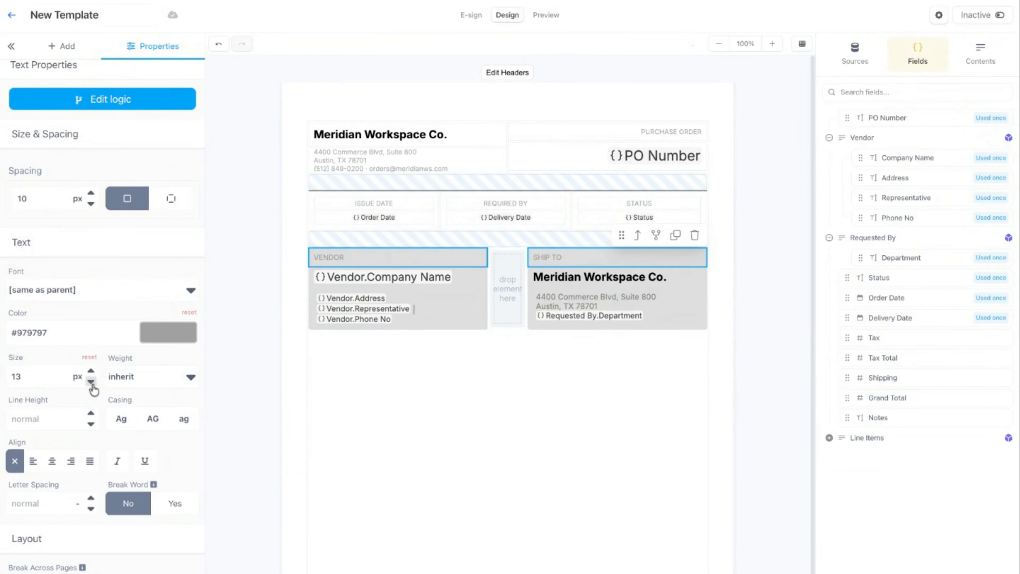
pyautogui.click(457, 107)
# Add a spacer below the VENDOR and SHIP TO blocks and set its height to 40 px.
pyautogui.scroll(-2, 754, 178)
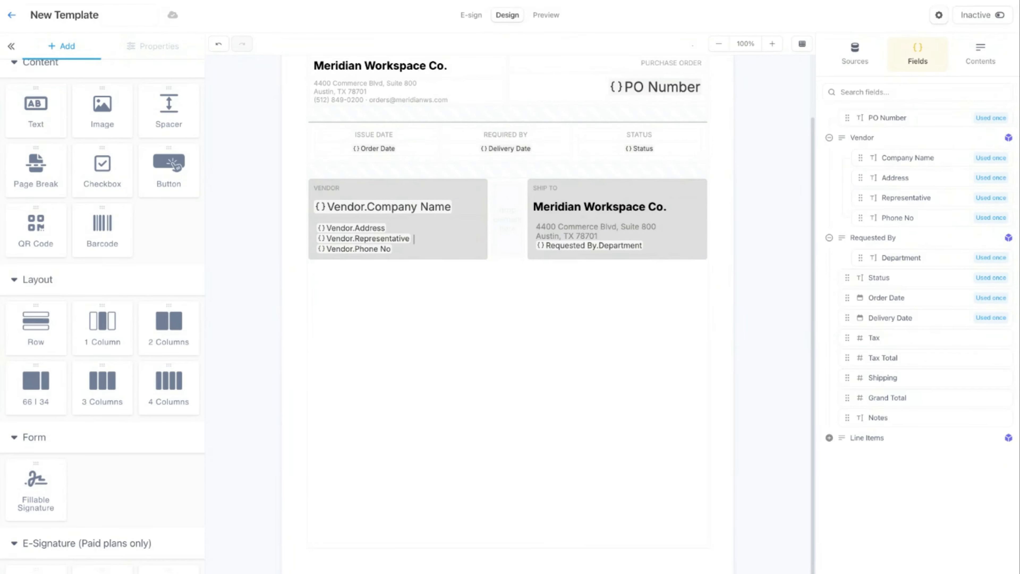
pyautogui.moveTo(36, 106)
pyautogui.mouseDown()
pyautogui.moveTo(713, 155)
pyautogui.moveTo(697, 172)
pyautogui.moveTo(465, 224)
pyautogui.moveTo(497, 209)
pyautogui.mouseUp()
pyautogui.scroll(1, 713, 155)
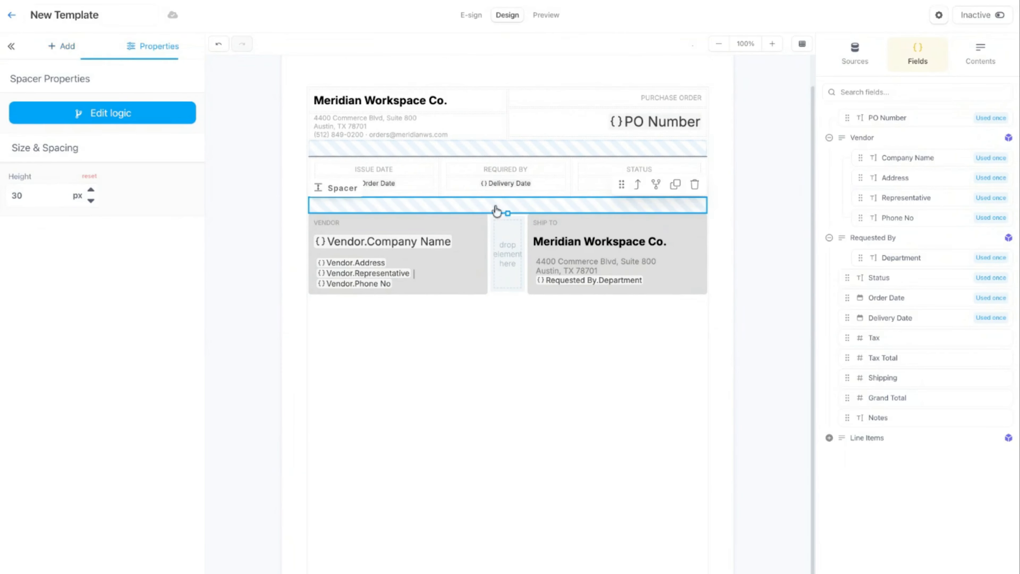
pyautogui.click(68, 43)
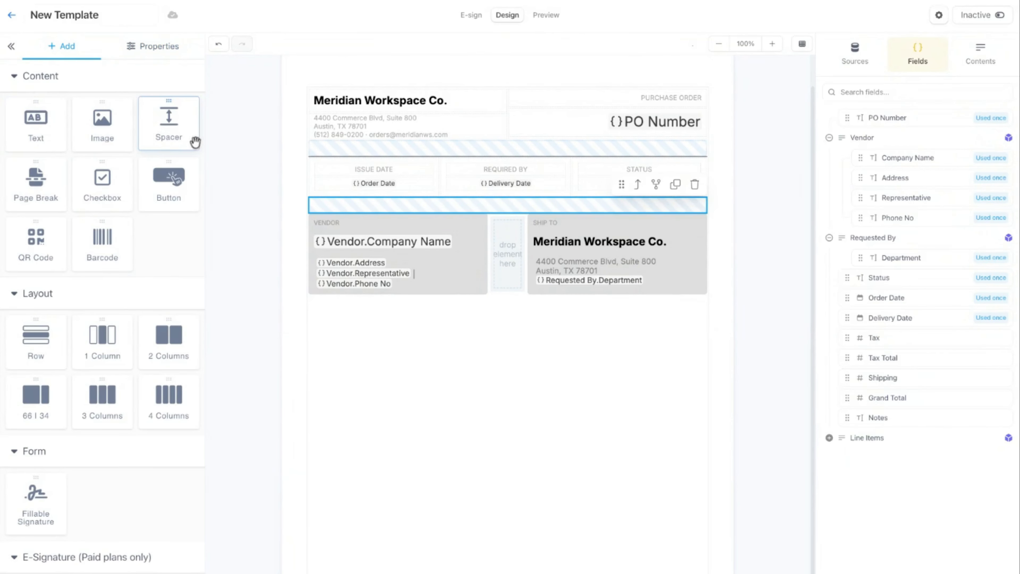
pyautogui.moveTo(189, 139); pyautogui.dragTo(514, 373)
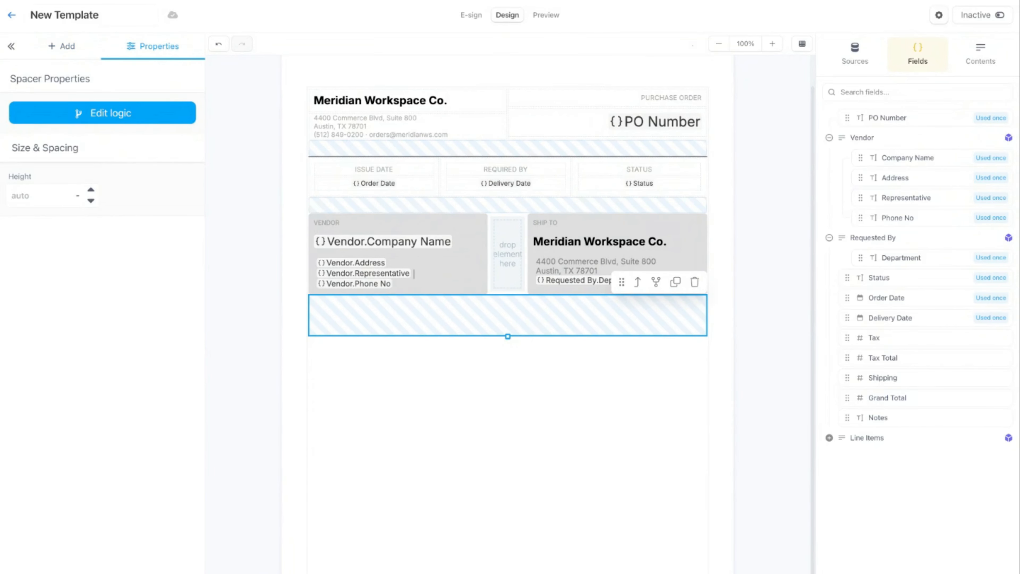
pyautogui.write('40')
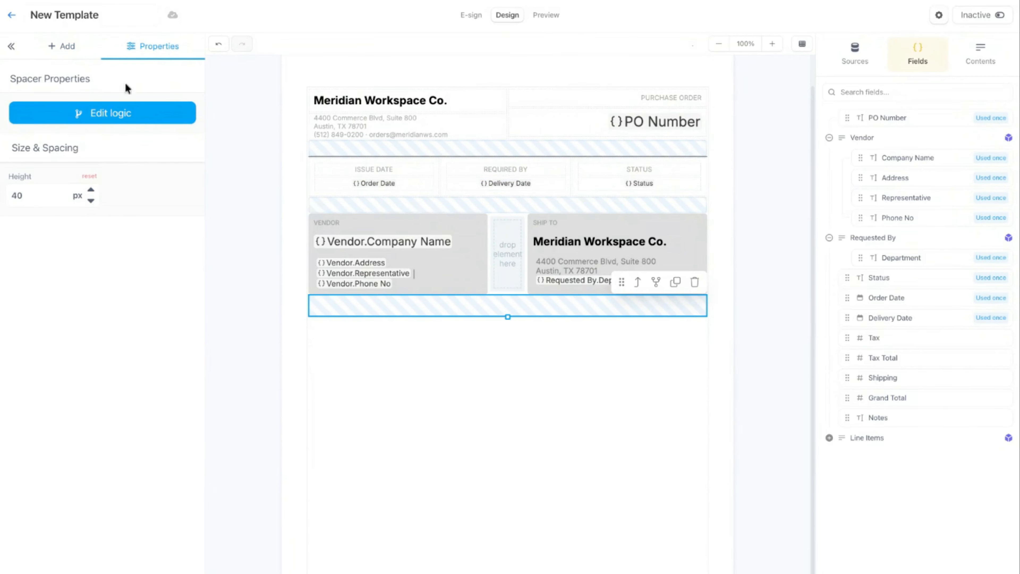
# Add a one-column layout below the new spacer and expand the Line Items fields.
pyautogui.click(62, 47)
pyautogui.moveTo(100, 341); pyautogui.dragTo(438, 358)
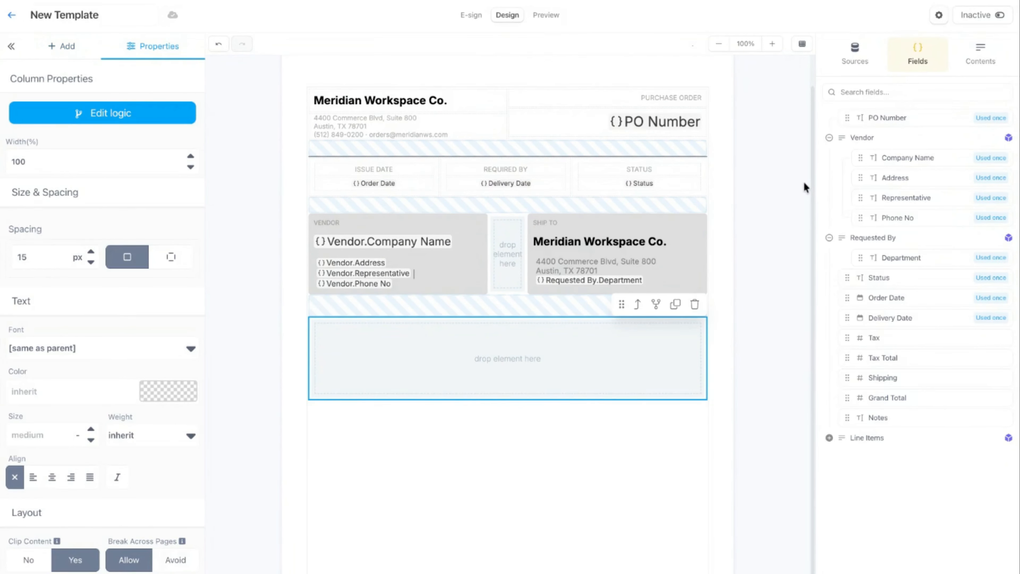
pyautogui.click(830, 238)
pyautogui.click(830, 418)
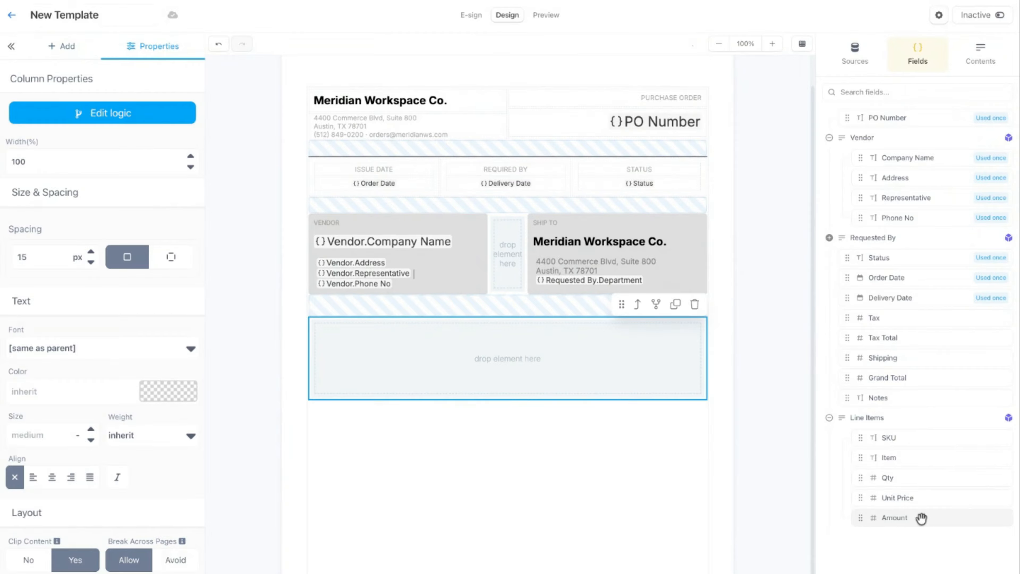
# Duplicate the empty column until the row below the spacer has five columns.
pyautogui.click(676, 304)
pyautogui.click(476, 304)
pyautogui.click(395, 304)
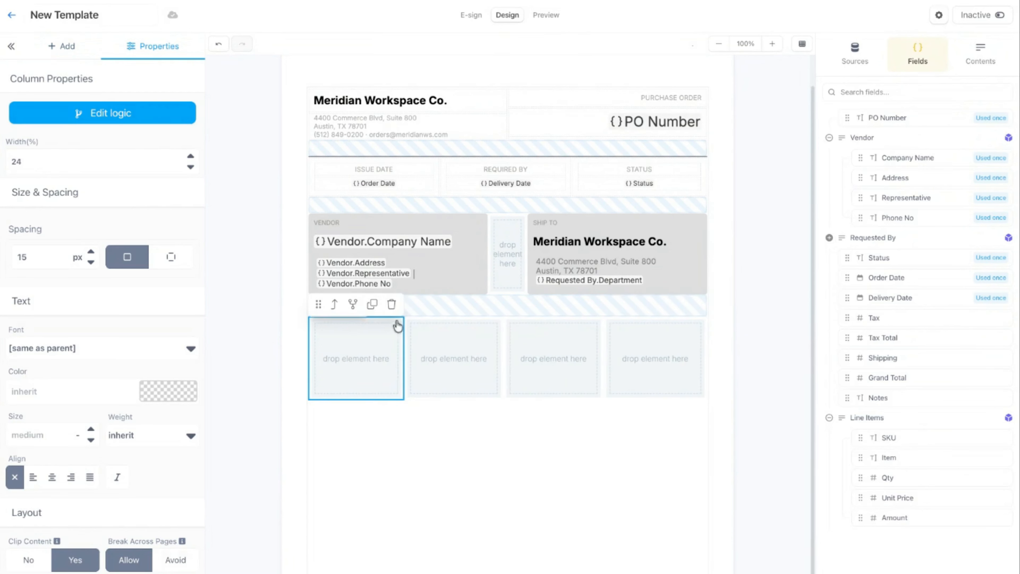
pyautogui.click(373, 304)
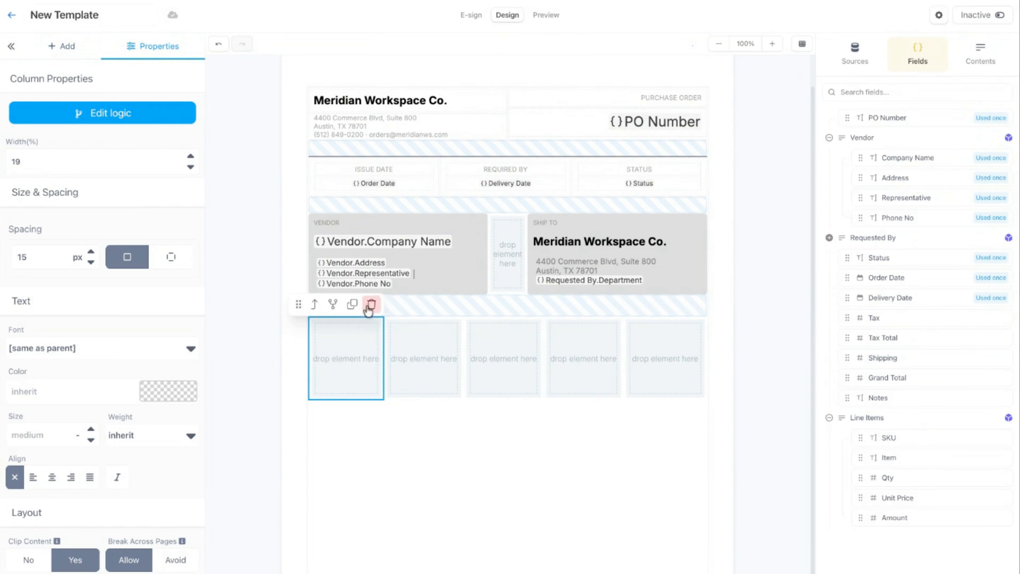
pyautogui.click(720, 347)
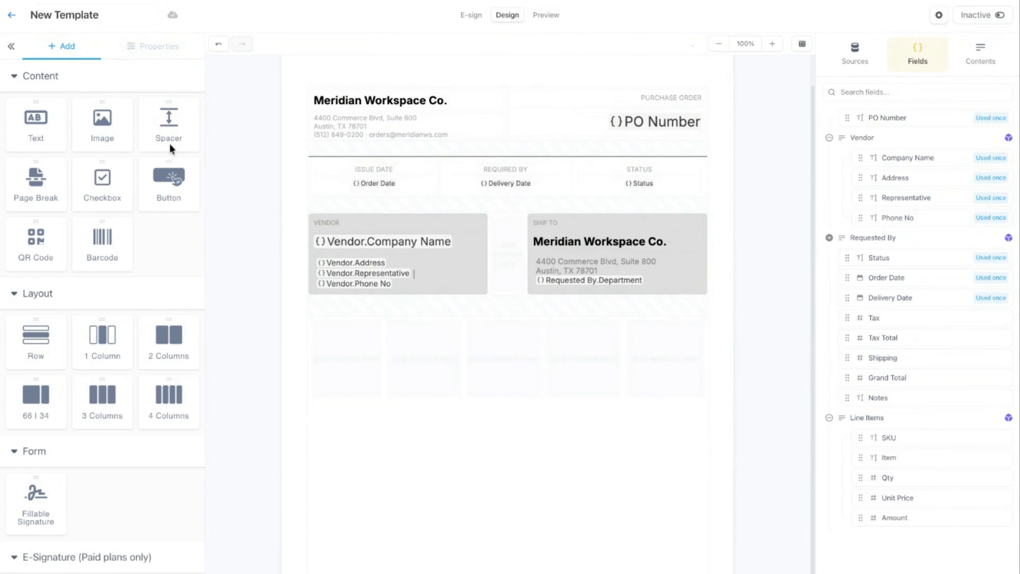
# Add a text element reading "SKU" in the first of the five columns.
pyautogui.click(47, 138)
pyautogui.doubleClick(347, 334)
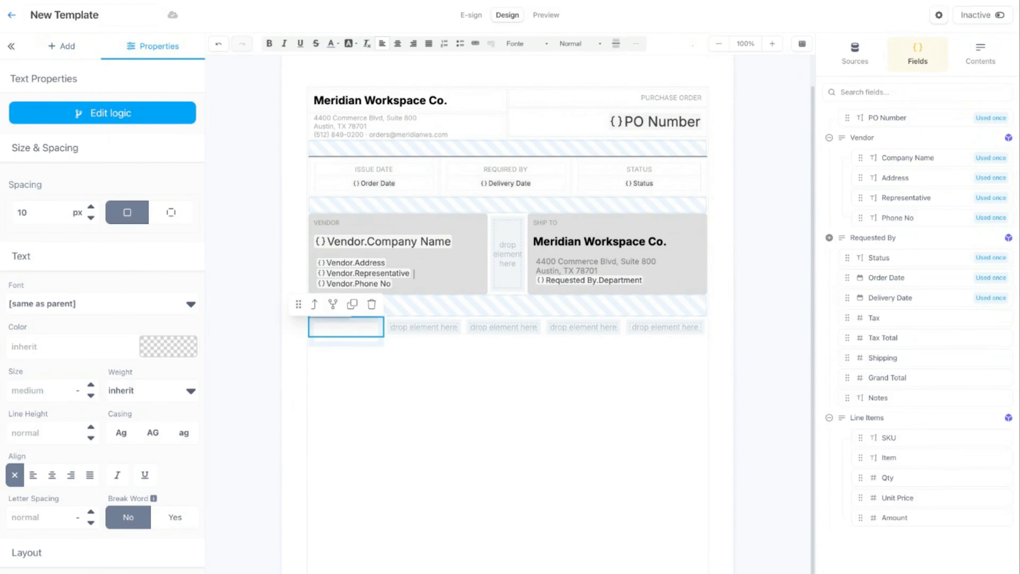
pyautogui.write('SKU')
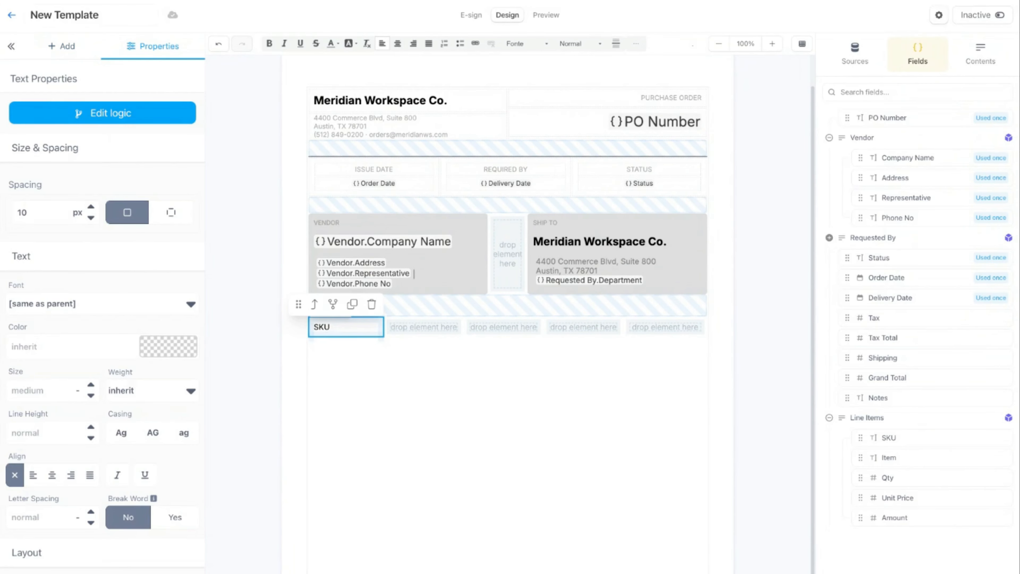
pyautogui.click(285, 335)
# Set the SKU heading's text size to 13 px and its color to #a2a2a2.
pyautogui.click(339, 332)
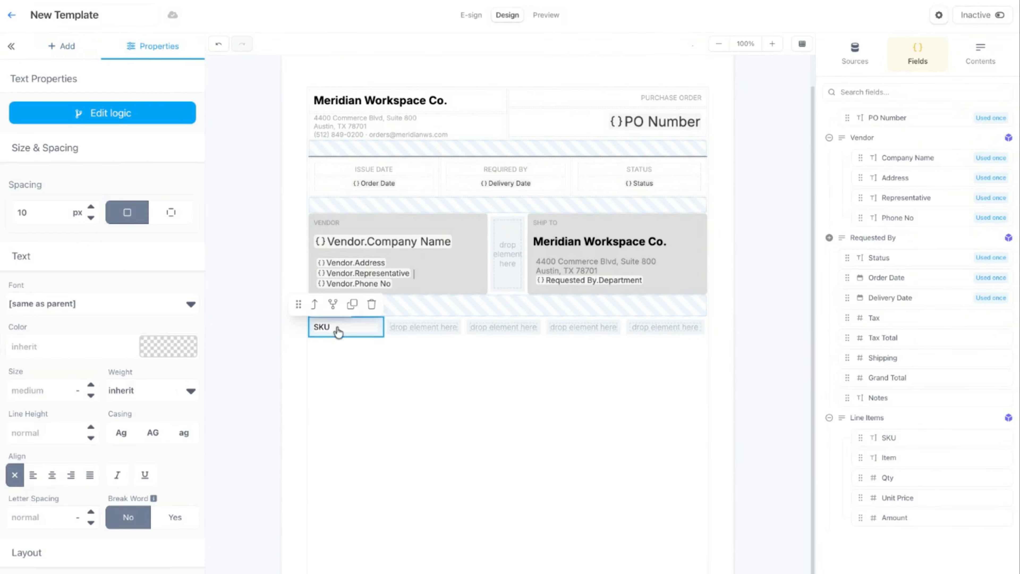
pyautogui.click(42, 393)
pyautogui.write('14')
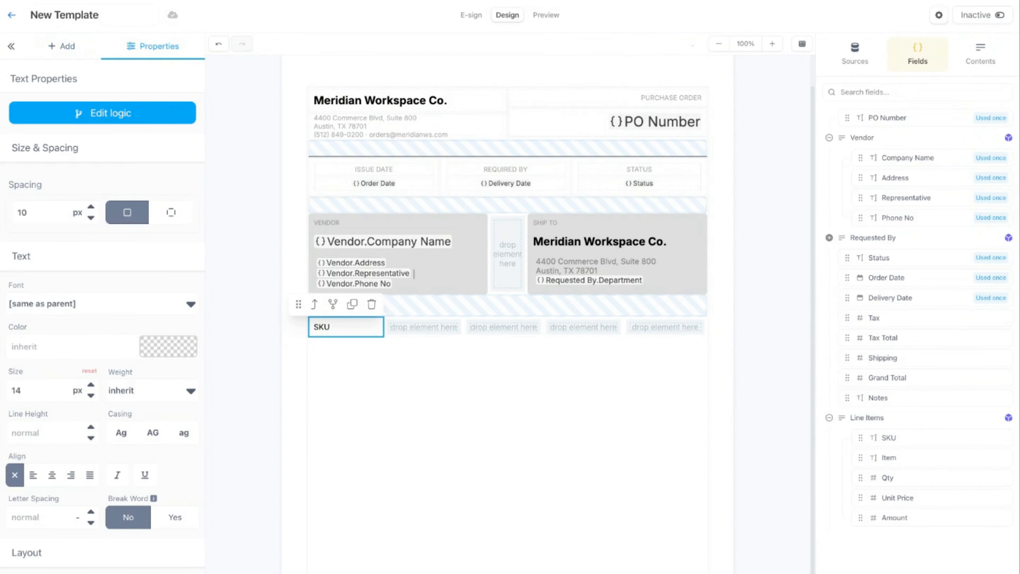
pyautogui.click(91, 395)
pyautogui.click(91, 395)
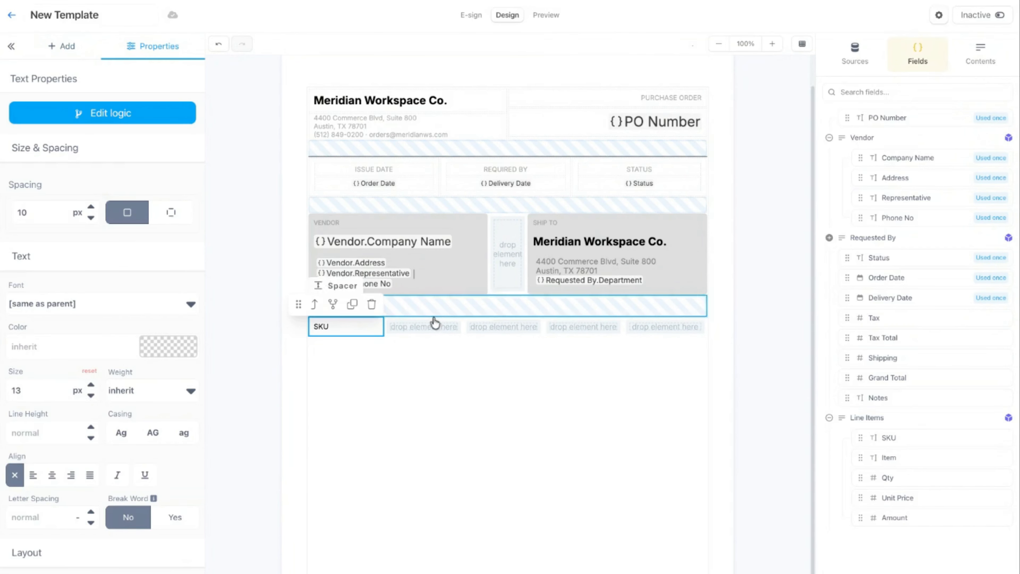
pyautogui.click(169, 345)
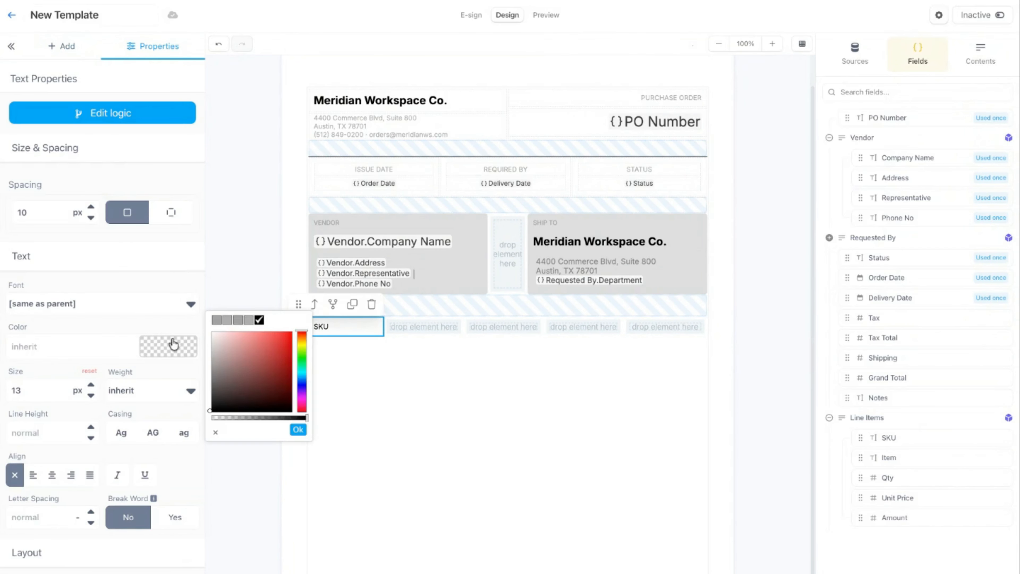
pyautogui.click(249, 320)
pyautogui.click(297, 430)
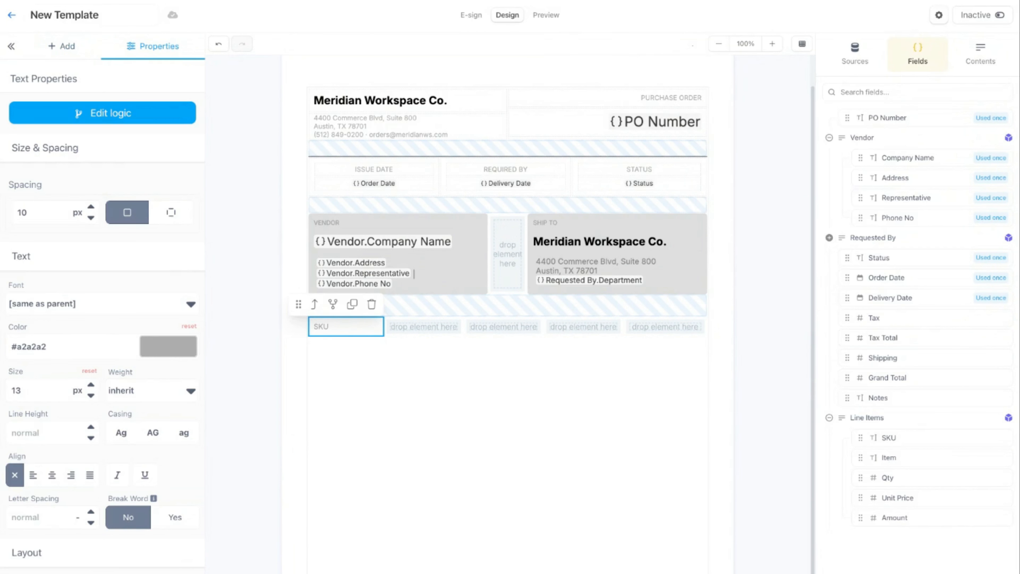
# Duplicate the SKU heading four times and move one copy into each of the other four columns.
pyautogui.click(356, 312)
pyautogui.click(357, 312)
pyautogui.click(357, 312)
pyautogui.click(356, 312)
pyautogui.moveTo(298, 304); pyautogui.dragTo(426, 378)
pyautogui.moveTo(342, 368); pyautogui.dragTo(482, 382)
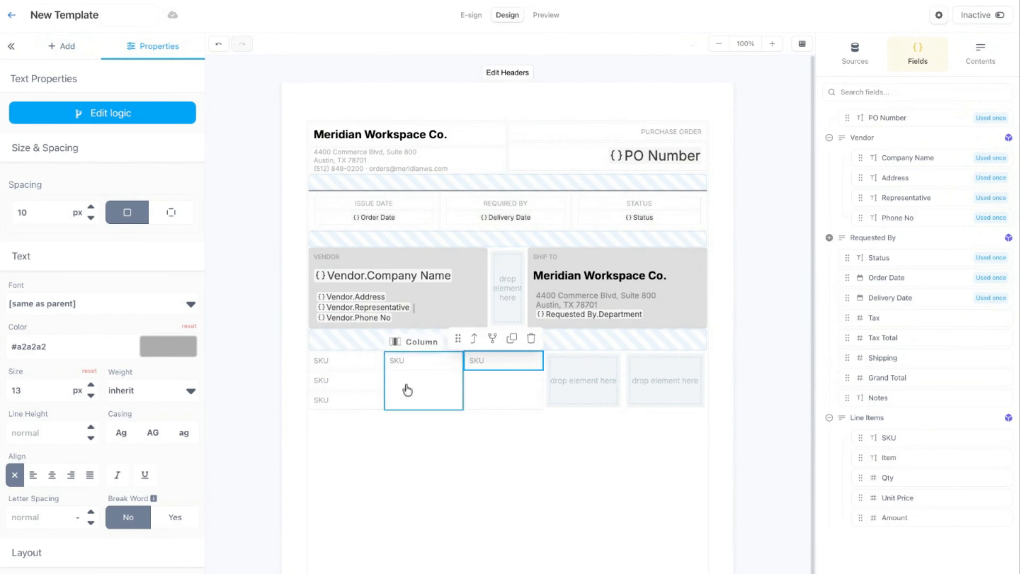
pyautogui.moveTo(358, 369); pyautogui.dragTo(608, 387)
pyautogui.moveTo(364, 367); pyautogui.dragTo(679, 381)
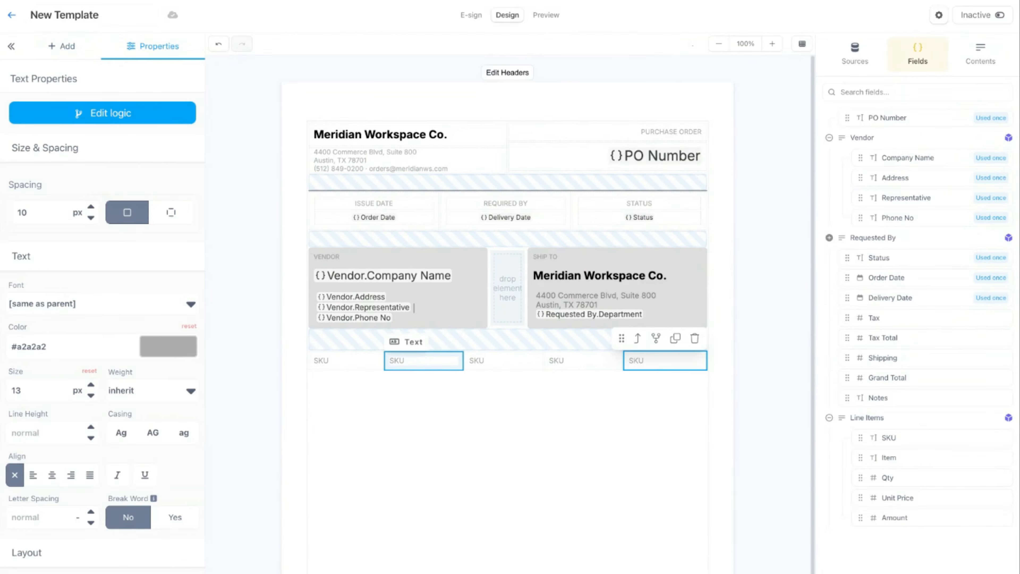
# Change the four copied headings to DESCRIPTION, QTY, UNIT PRICE and TOTAL, in column order.
pyautogui.click(426, 365)
pyautogui.doubleClick(426, 367)
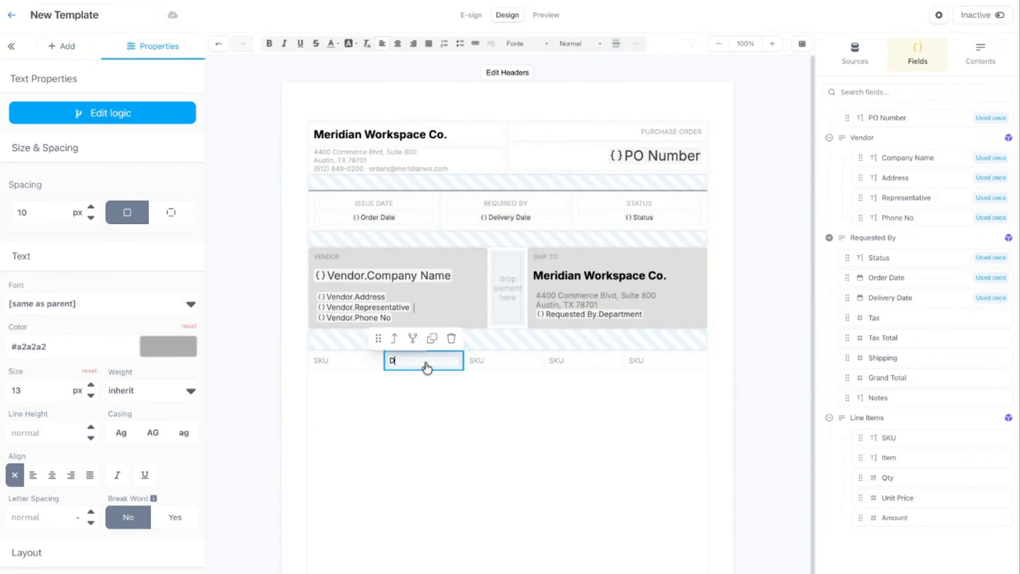
pyautogui.write('ION')
pyautogui.click(508, 363)
pyautogui.doubleClick(508, 363)
pyautogui.write('DESCRIPT')
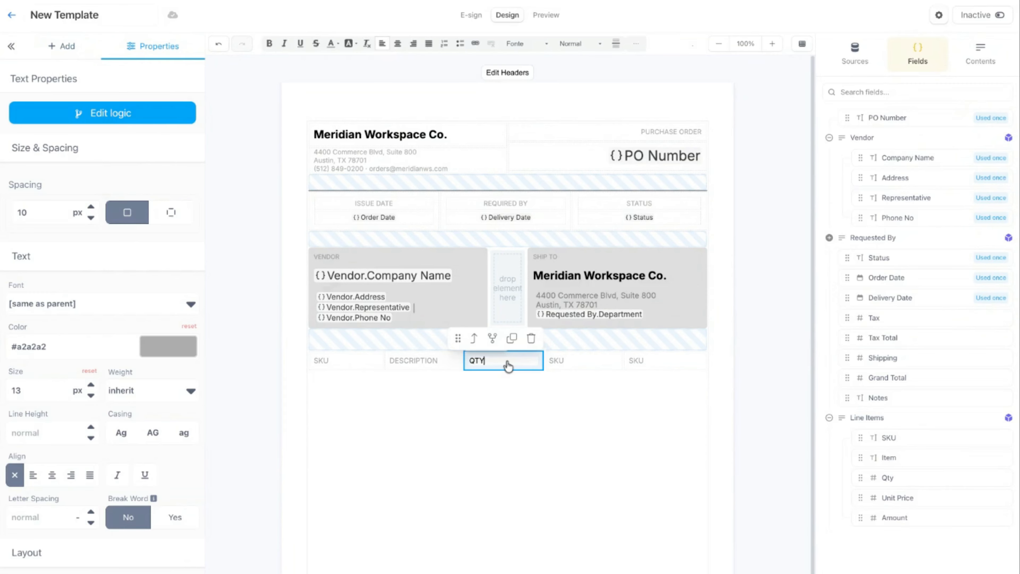
pyautogui.doubleClick(588, 363)
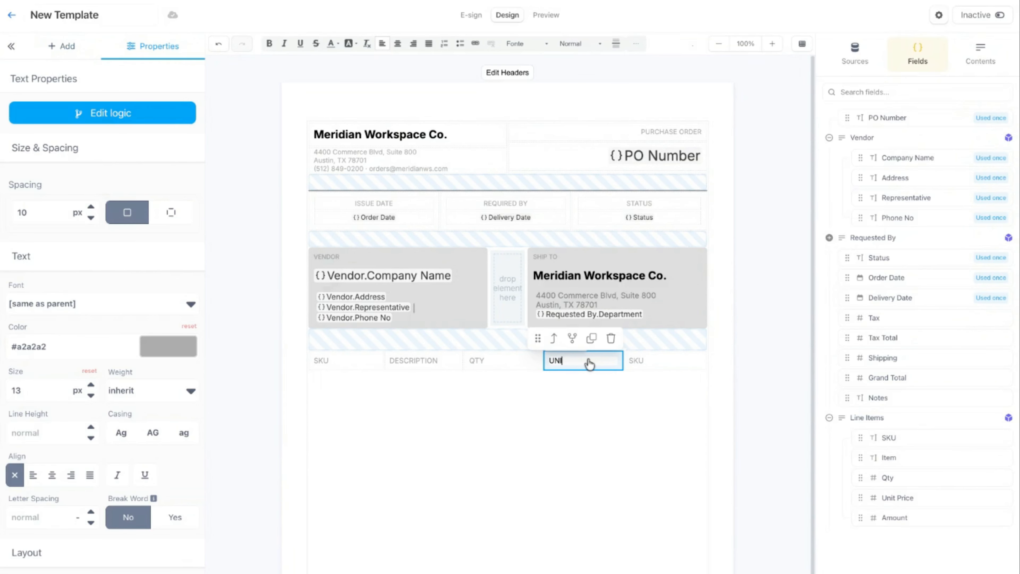
pyautogui.doubleClick(652, 364)
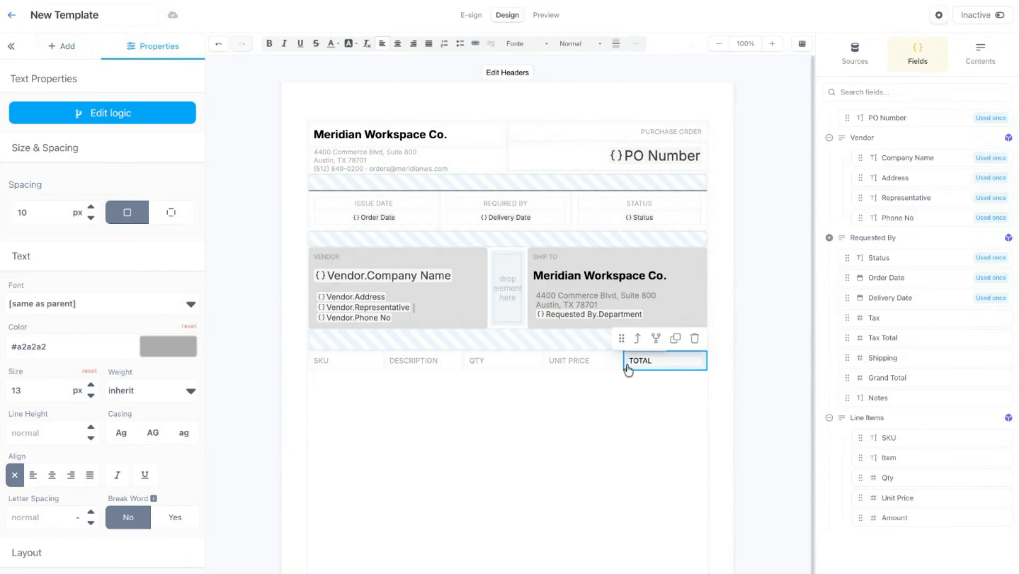
# Set the width of the SKU heading's column to 10%.
pyautogui.click(326, 361)
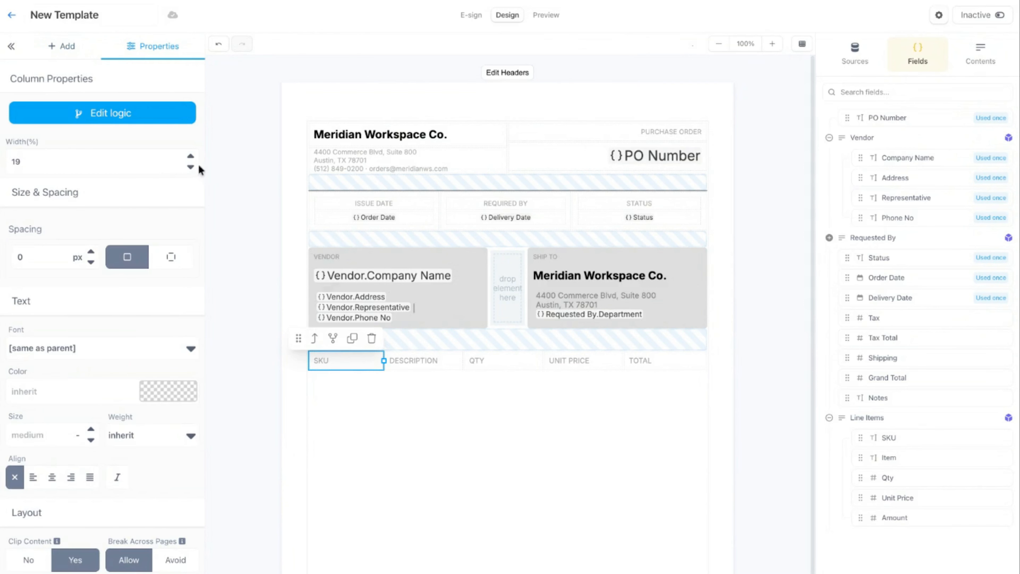
pyautogui.click(190, 167)
pyautogui.click(190, 168)
pyautogui.click(191, 167)
pyautogui.click(191, 167)
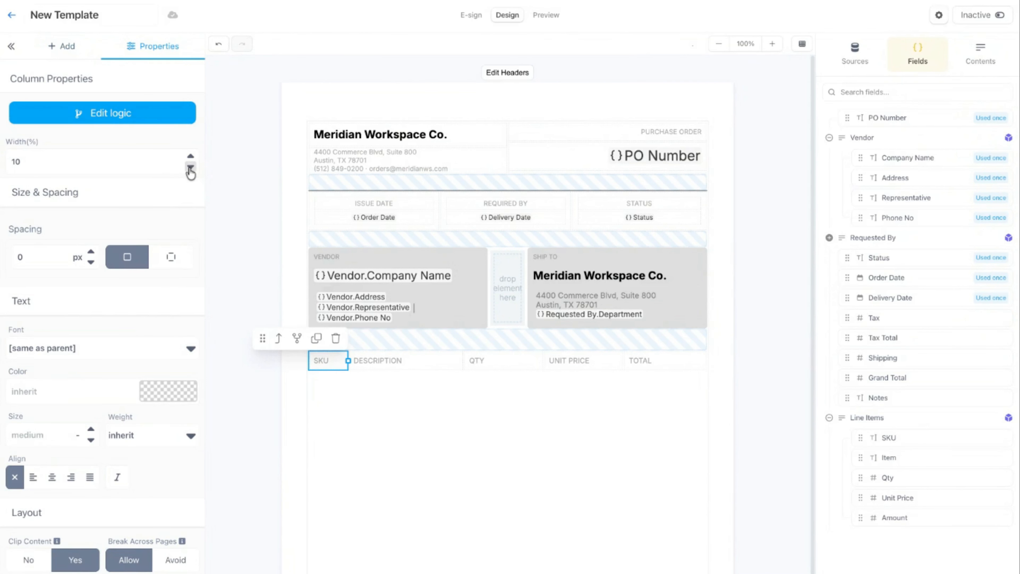
# Right-align the TOTAL heading and set the width of its column to 20%.
pyautogui.click(488, 360)
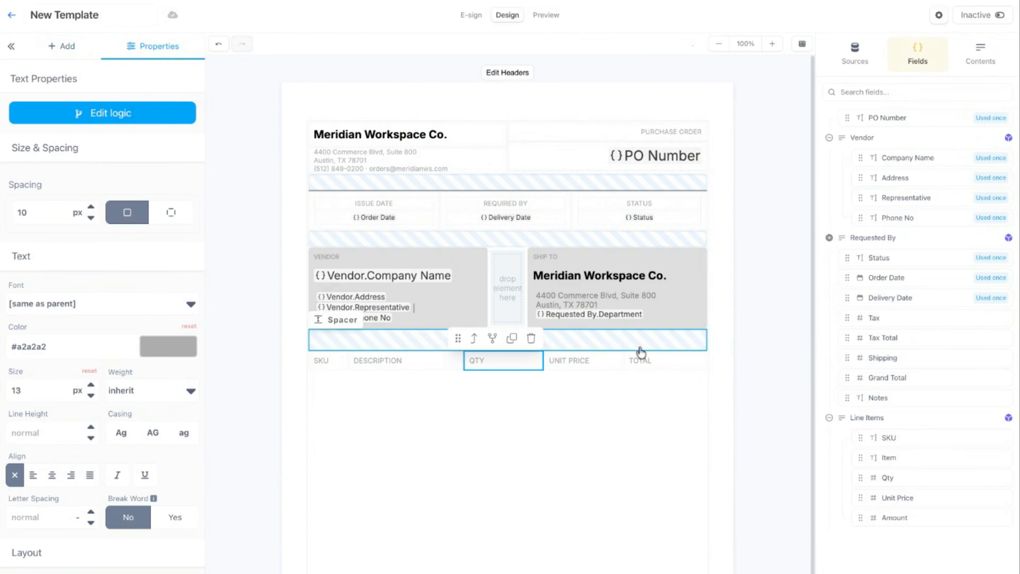
pyautogui.click(676, 361)
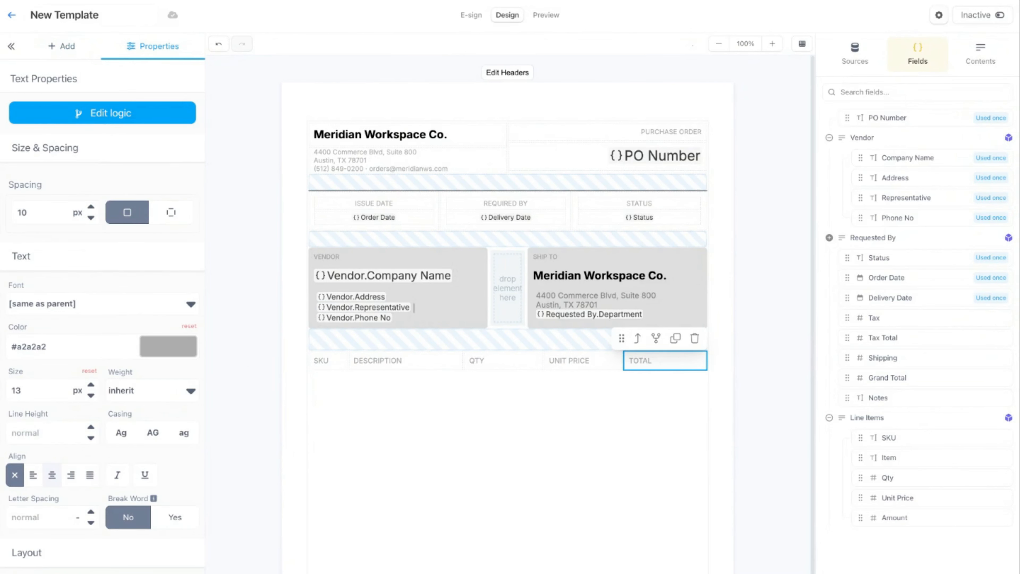
pyautogui.click(71, 475)
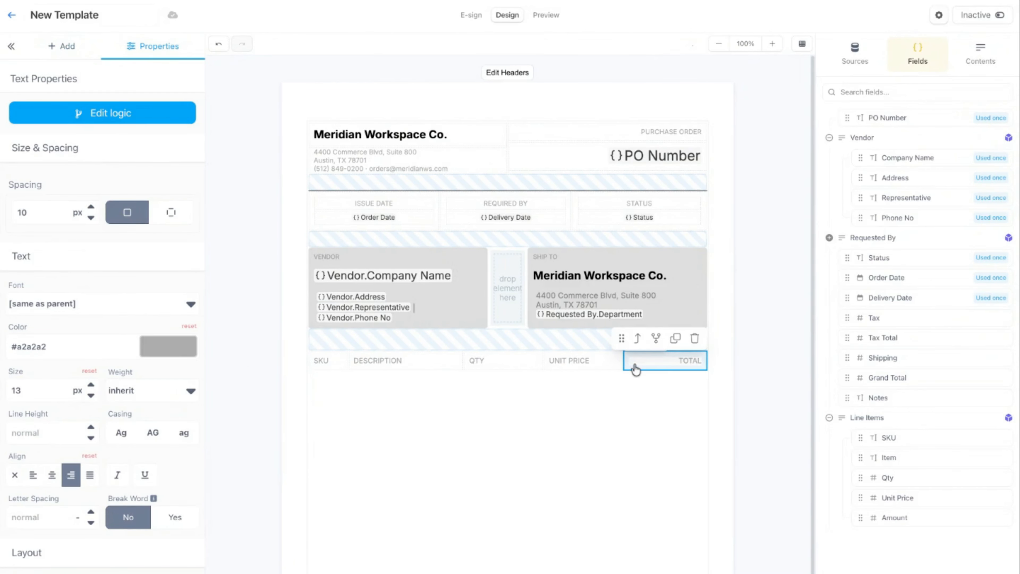
pyautogui.click(635, 349)
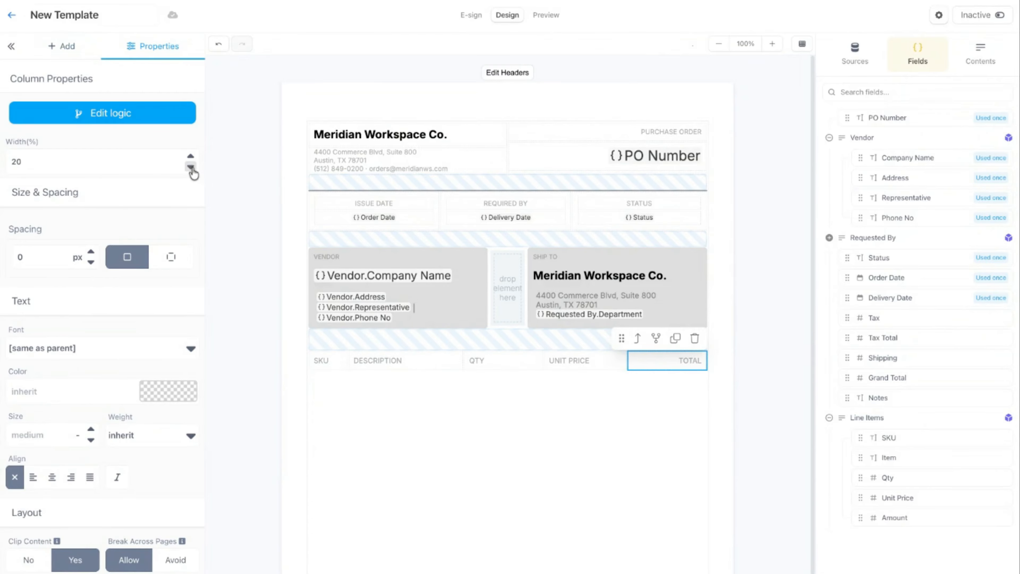
# Narrow the UNIT PRICE heading's column slightly and reduce the QTY heading's column to 9% width.
pyautogui.click(572, 362)
pyautogui.click(559, 339)
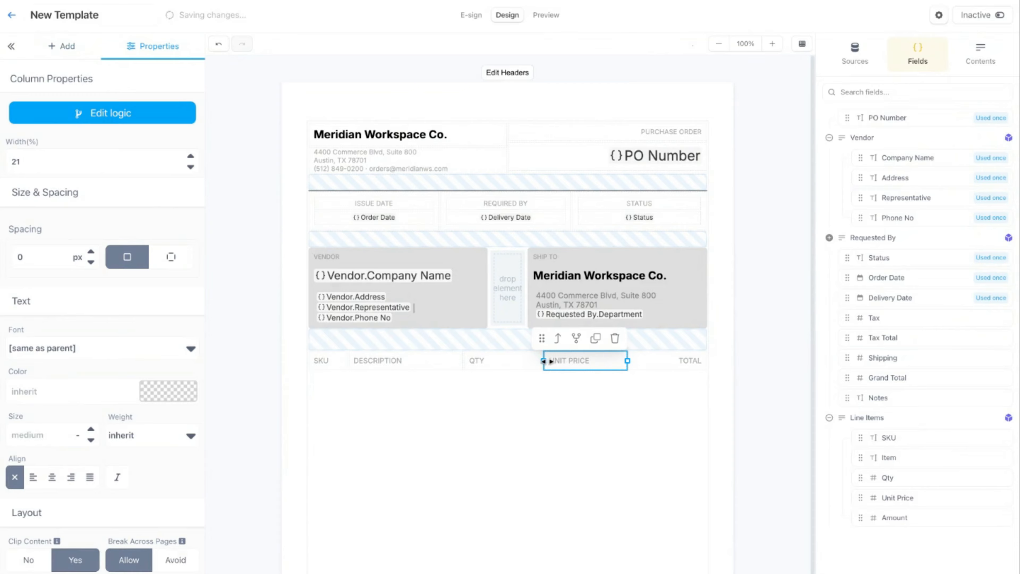
pyautogui.click(477, 360)
pyautogui.click(478, 338)
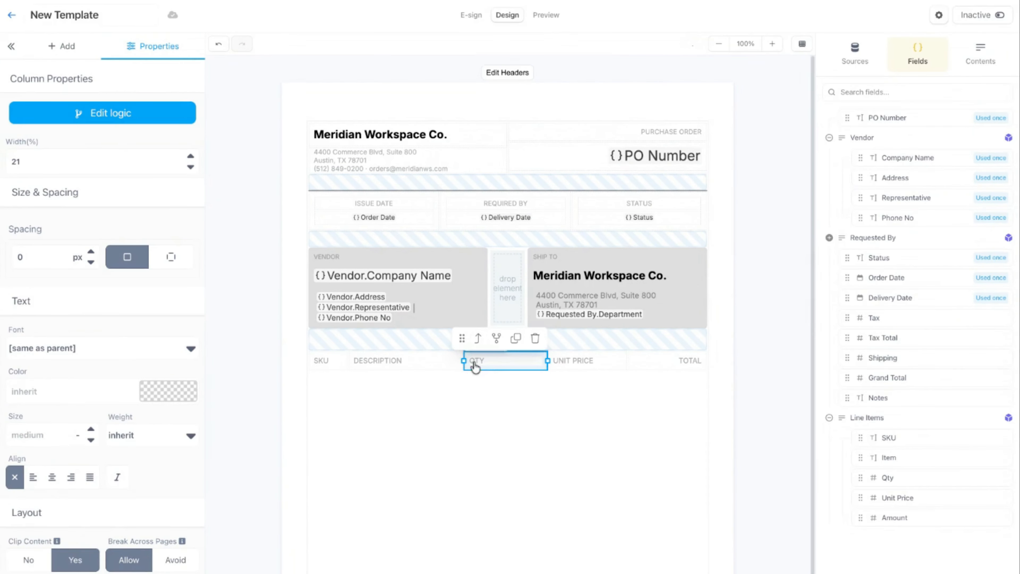
pyautogui.moveTo(471, 364); pyautogui.dragTo(515, 360)
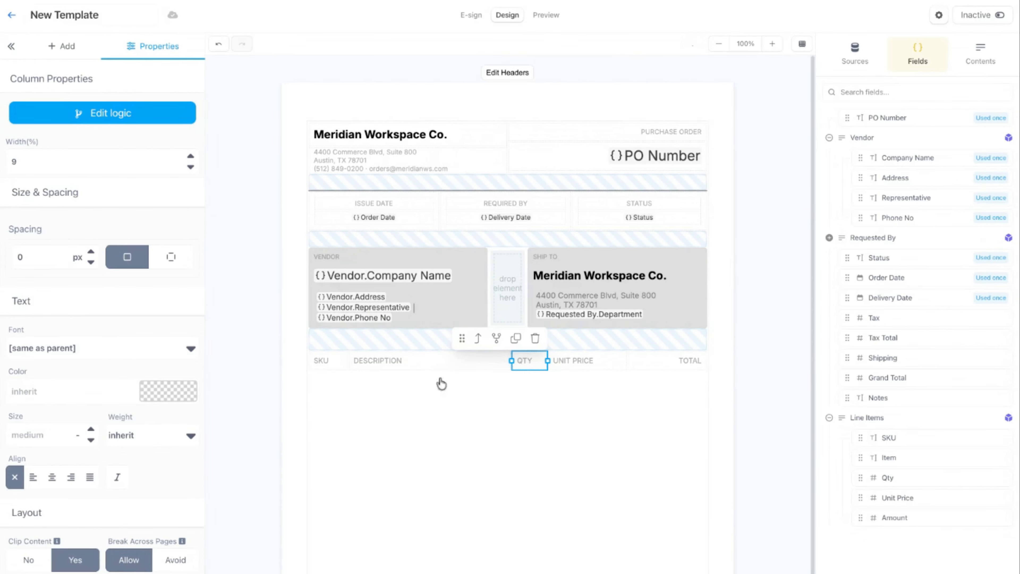
# Center-align the QTY and UNIT PRICE headings.
pyautogui.click(52, 477)
pyautogui.click(585, 367)
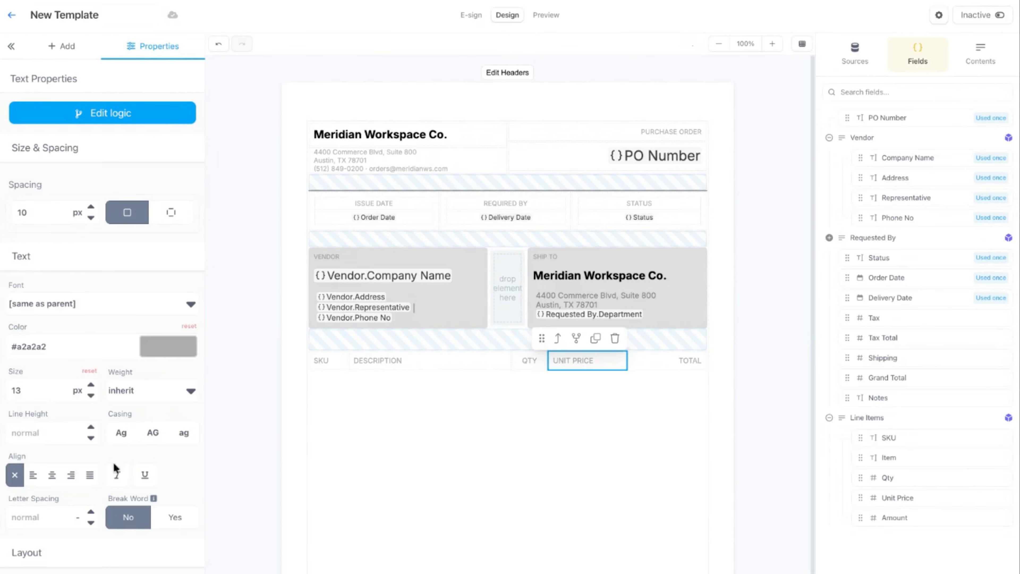
pyautogui.click(52, 477)
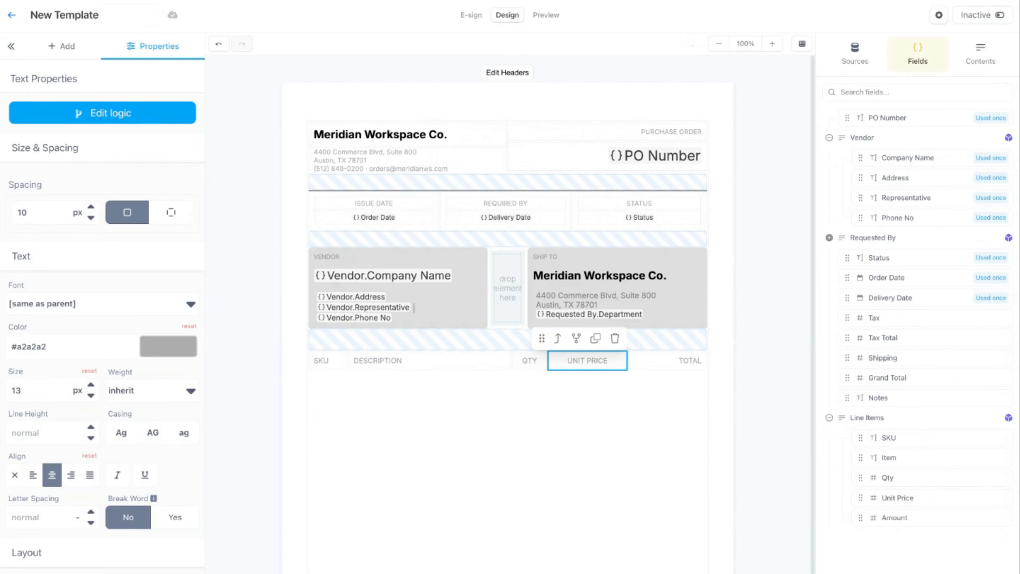
# Duplicate the entire line items heading row.
pyautogui.click(661, 360)
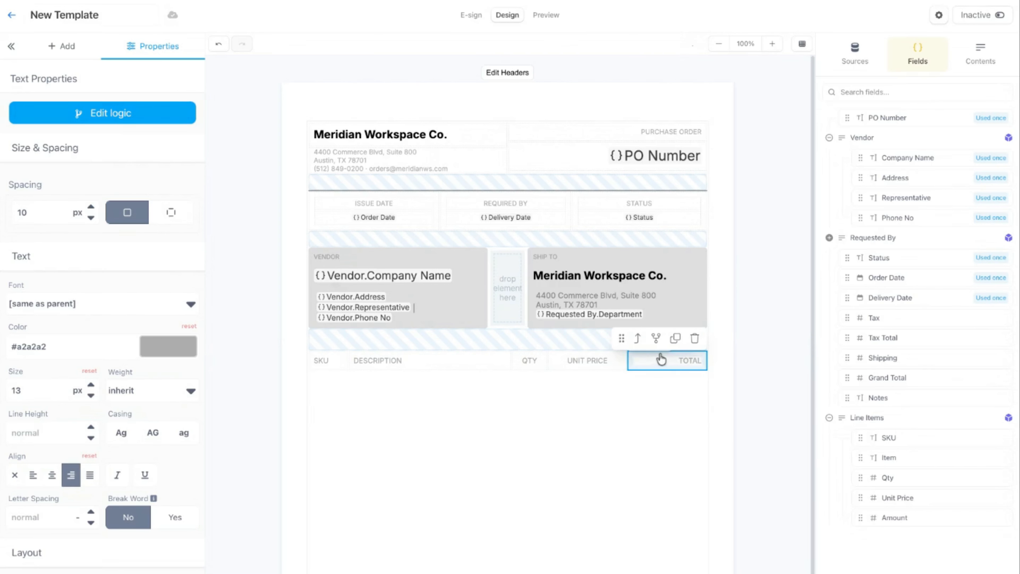
pyautogui.click(638, 338)
pyautogui.click(638, 338)
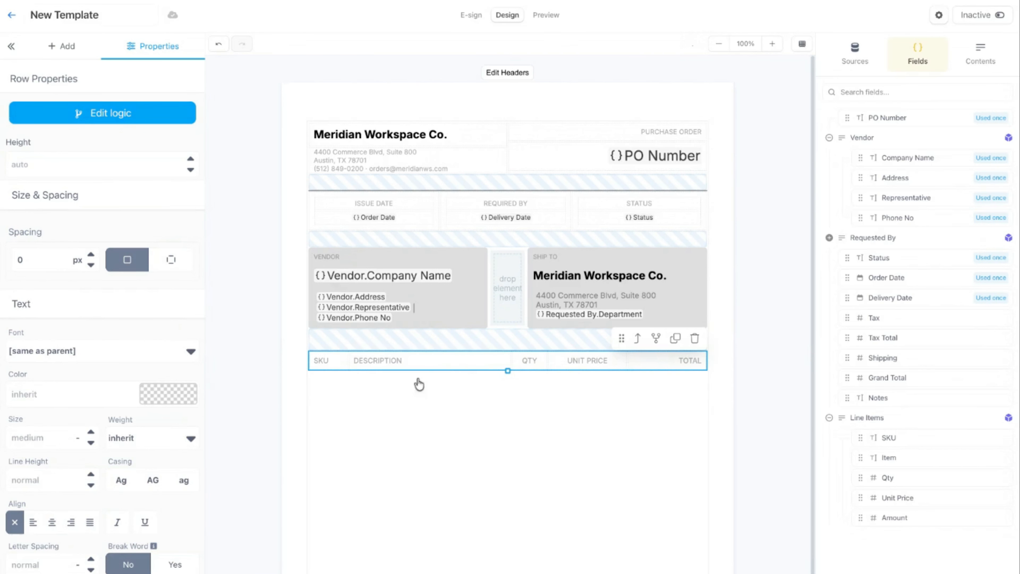
pyautogui.click(675, 339)
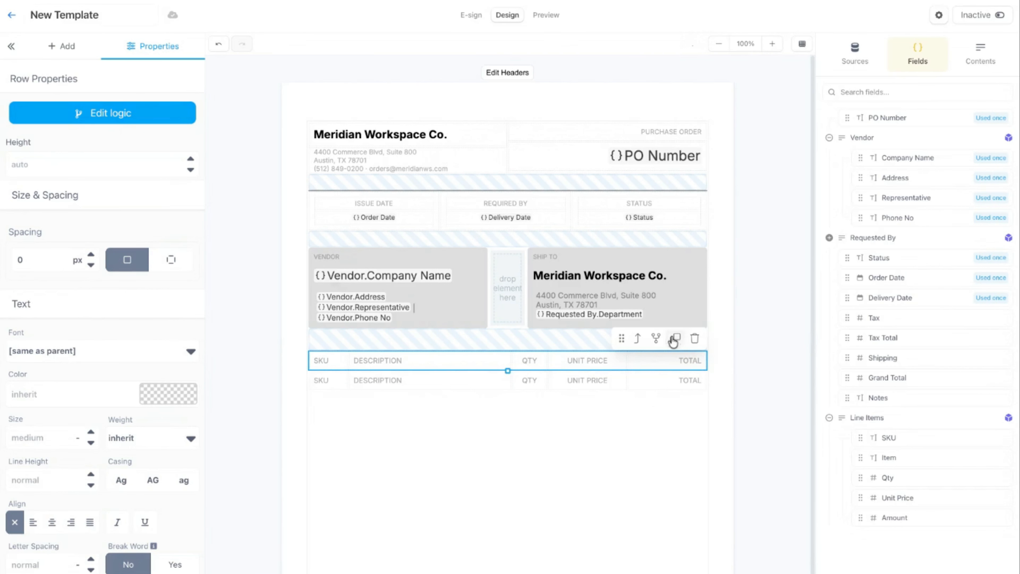
# Reset the text color of all five cells in the duplicated row to the inherited color.
pyautogui.click(323, 389)
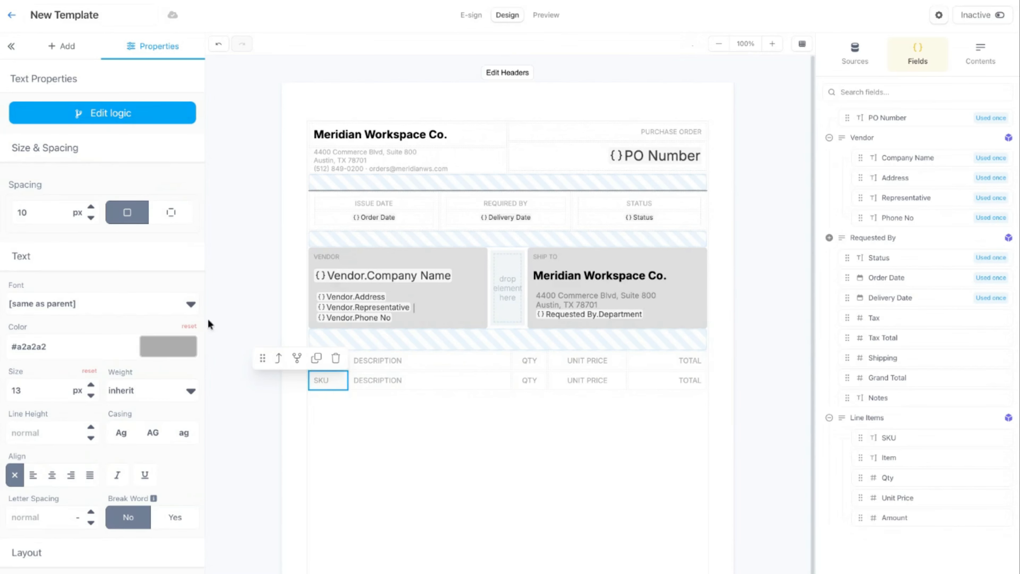
pyautogui.click(191, 327)
pyautogui.click(368, 382)
pyautogui.click(191, 327)
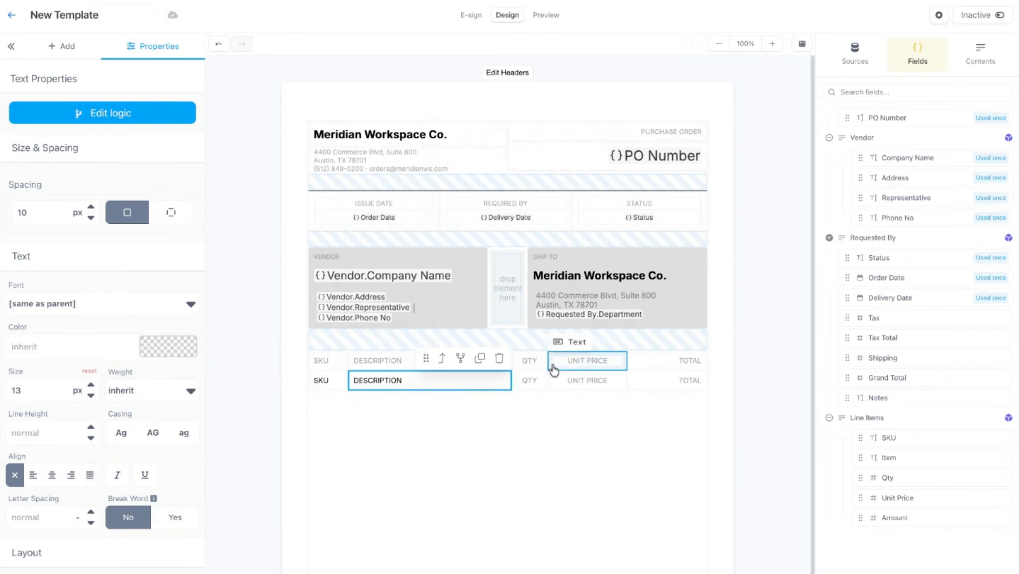
pyautogui.click(530, 381)
pyautogui.click(675, 384)
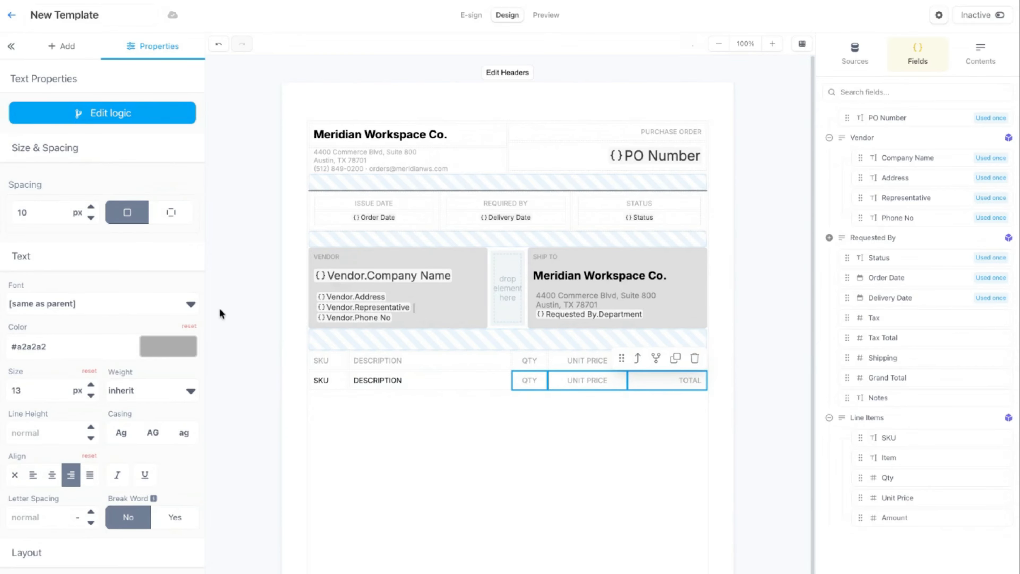
pyautogui.click(190, 326)
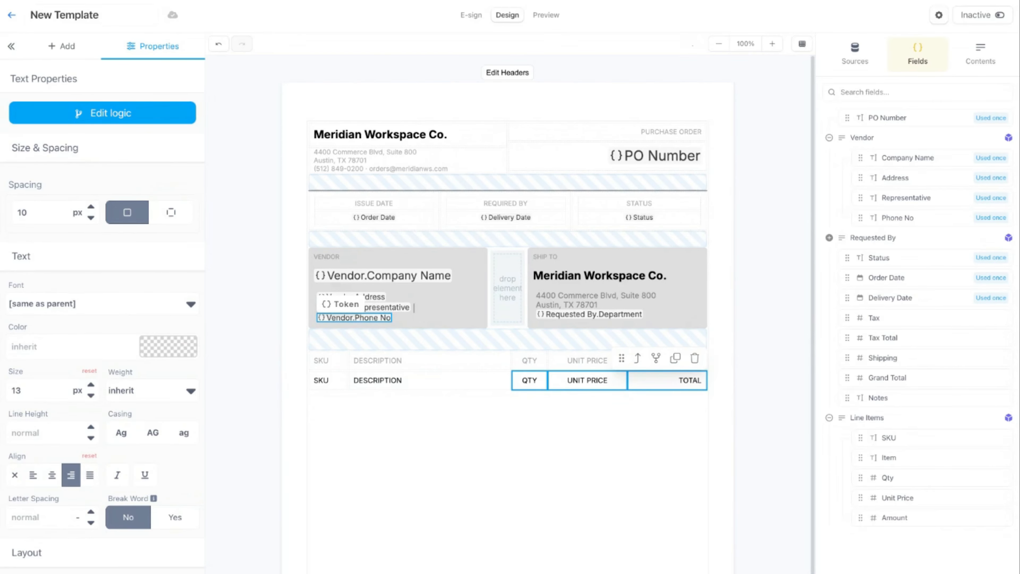
# Set the SKU text in the duplicated row to the saved gray #a2a2a2.
pyautogui.click(340, 380)
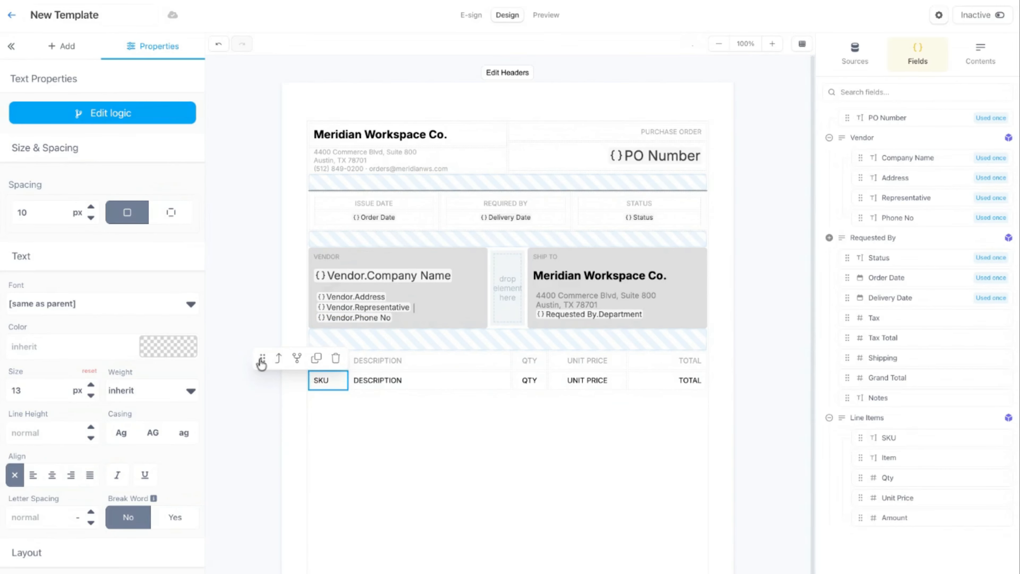
pyautogui.click(167, 347)
pyautogui.click(247, 333)
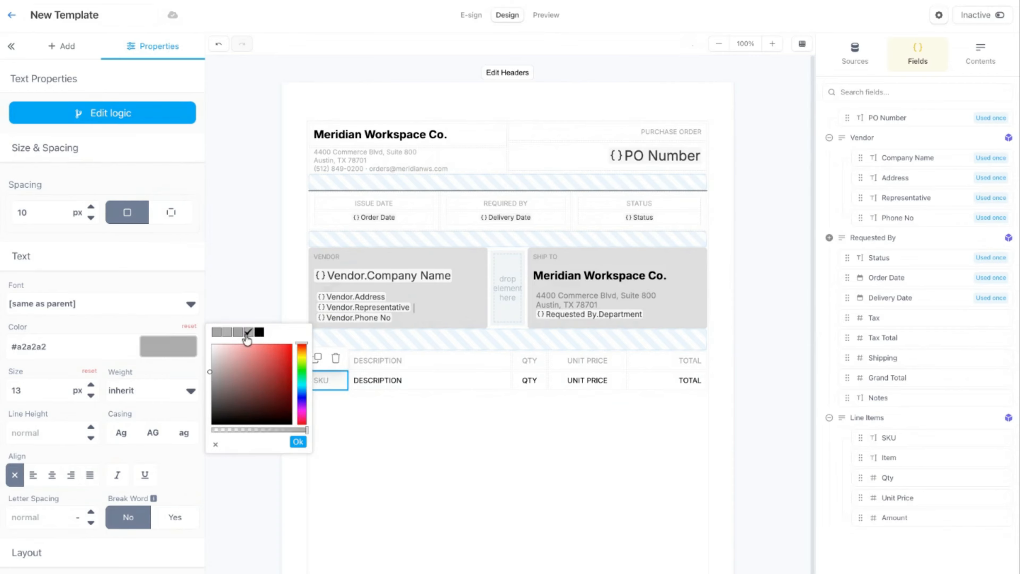
pyautogui.click(298, 442)
pyautogui.click(296, 372)
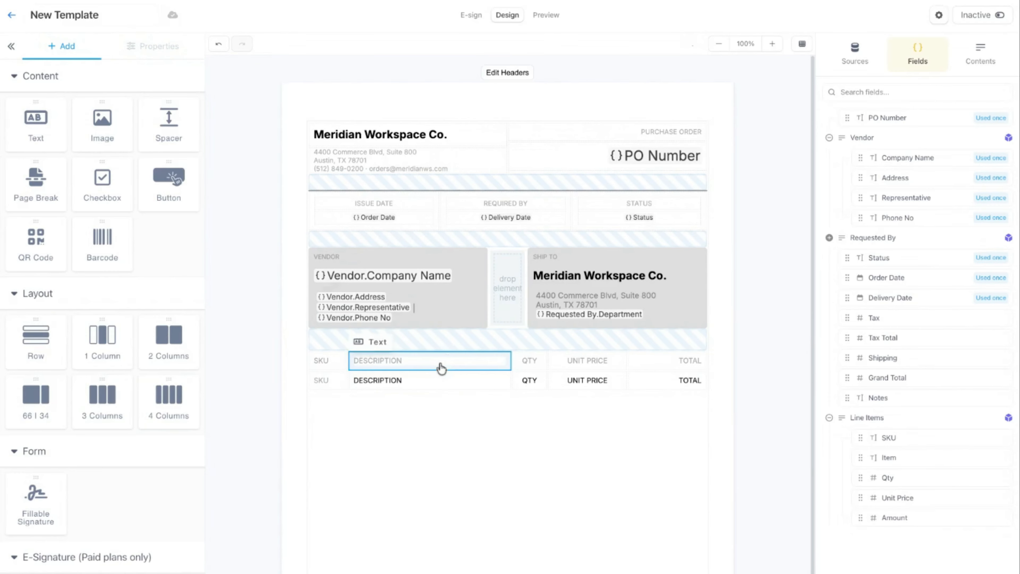
# Clear the heading text from all five cells of the duplicated row.
pyautogui.click(433, 380)
pyautogui.doubleClick(435, 383)
pyautogui.press('BackSpace')
pyautogui.click(330, 382)
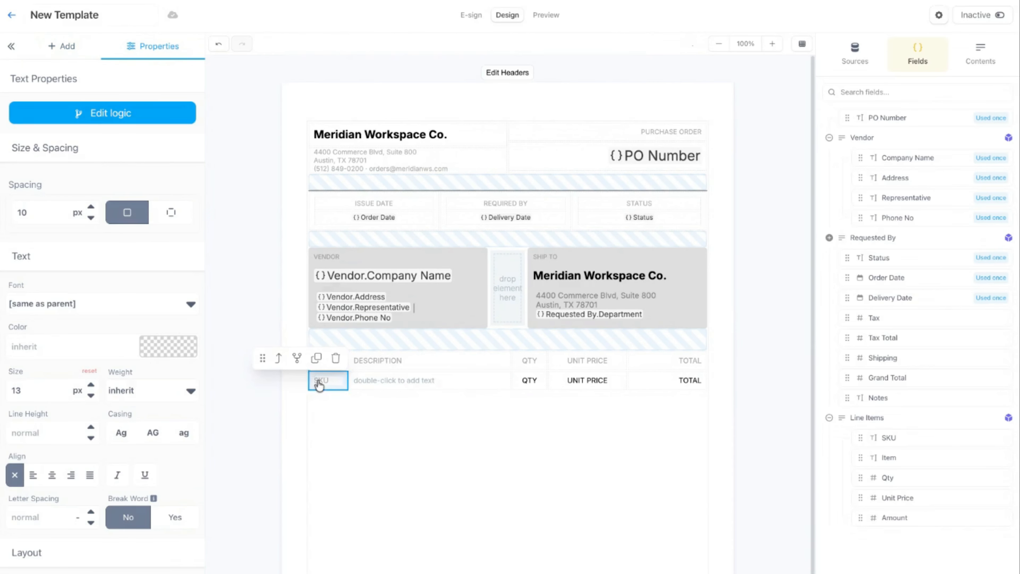
pyautogui.click(526, 383)
pyautogui.press('BackSpace')
pyautogui.doubleClick(578, 384)
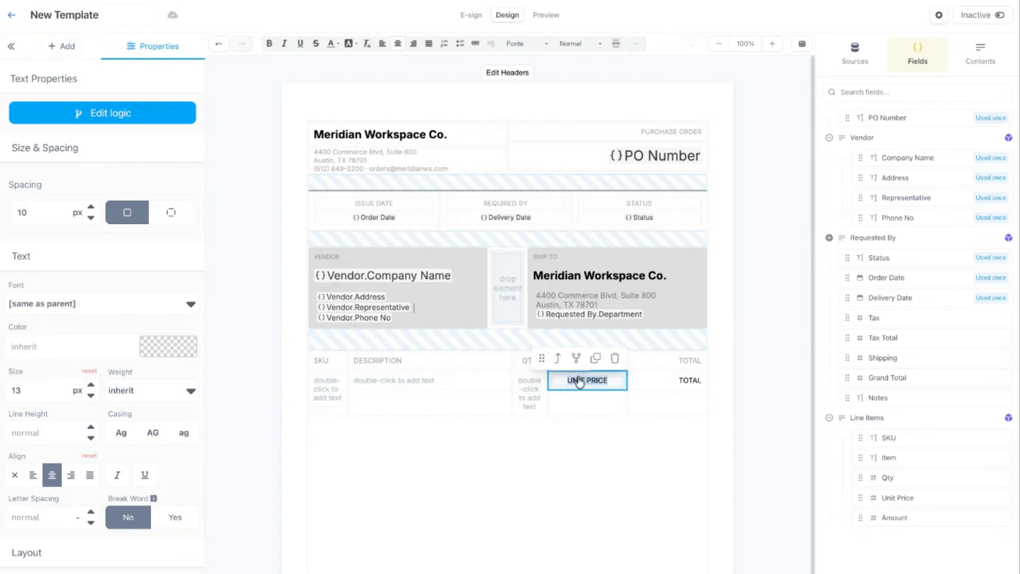
pyautogui.press('BackSpace')
pyautogui.doubleClick(678, 385)
pyautogui.press('BackSpace')
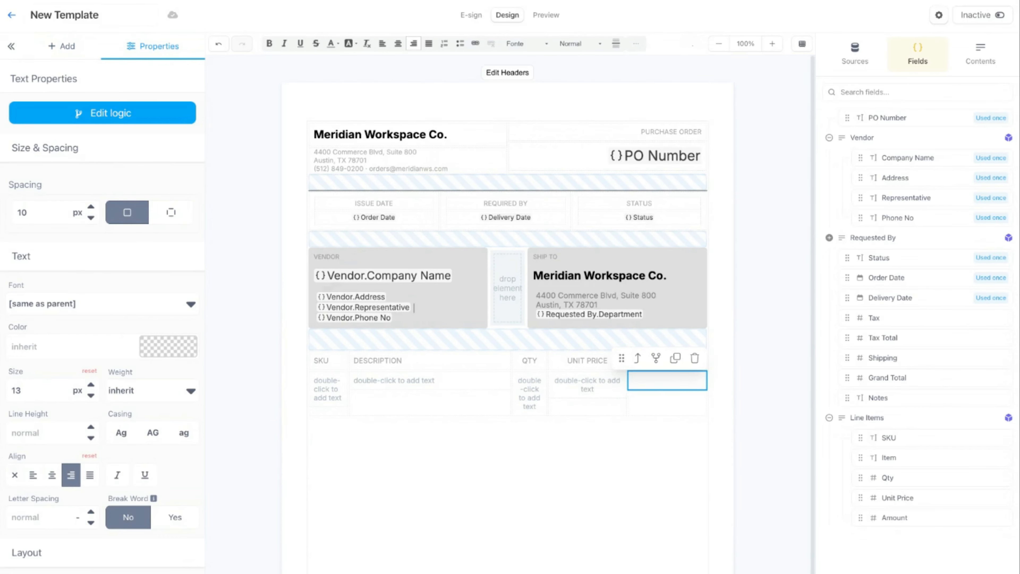
# Insert the Line Items fields SKU, Item, Qty, Unit Price and Amount into the five empty cells, in column order.
pyautogui.moveTo(861, 437); pyautogui.dragTo(321, 389)
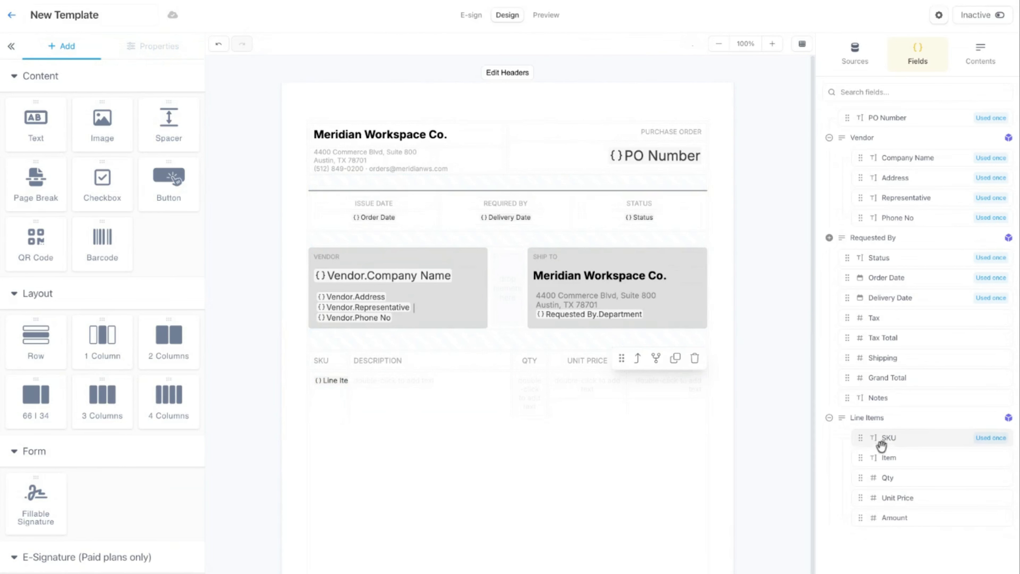
pyautogui.moveTo(860, 463); pyautogui.dragTo(499, 378)
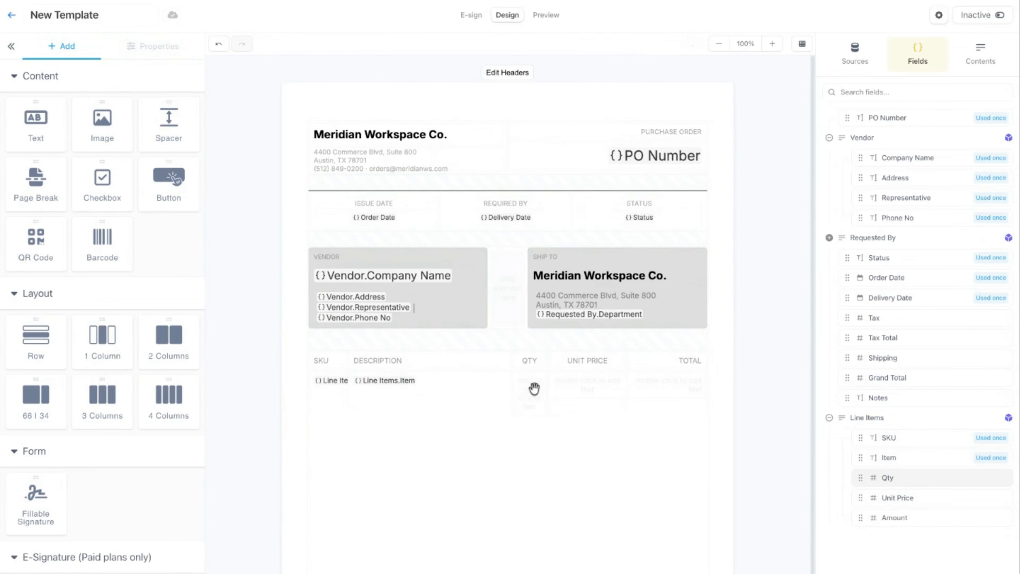
pyautogui.moveTo(869, 480); pyautogui.dragTo(530, 382)
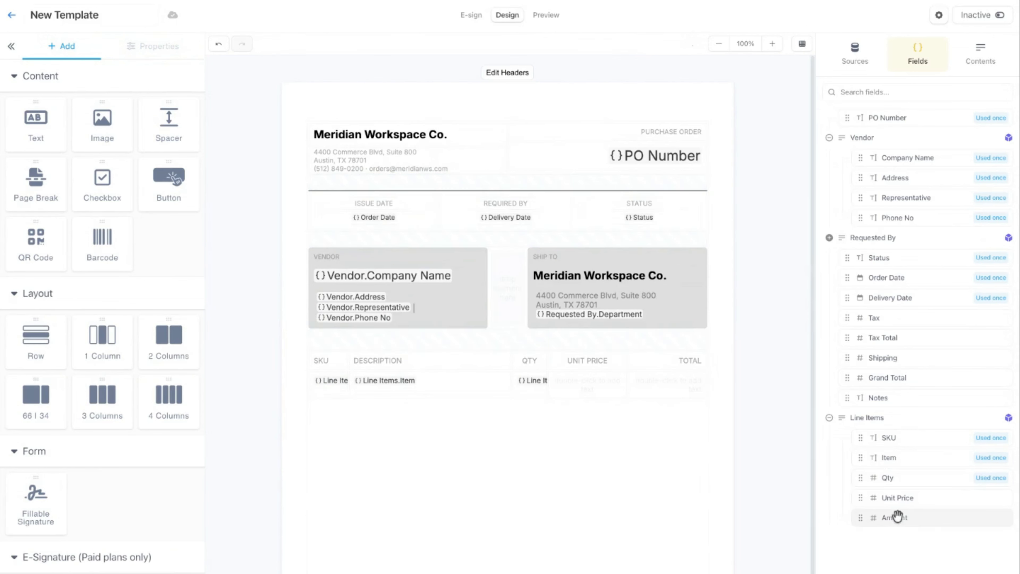
pyautogui.moveTo(862, 499); pyautogui.dragTo(576, 383)
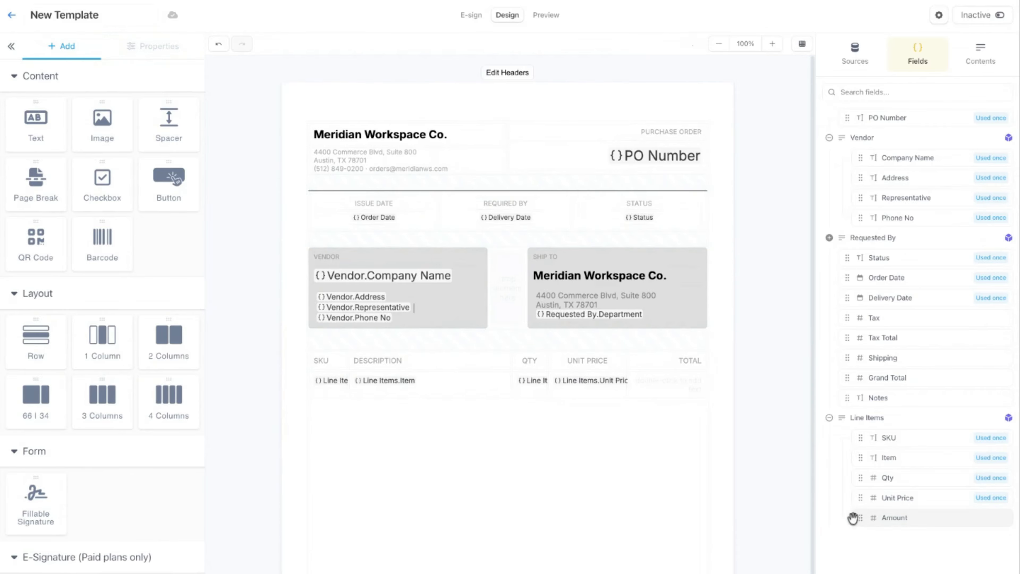
pyautogui.moveTo(836, 514); pyautogui.dragTo(650, 365)
# Make the whole row of merge fields repeat for each item in the Line Items list and save the logic.
pyautogui.click(637, 358)
pyautogui.click(638, 359)
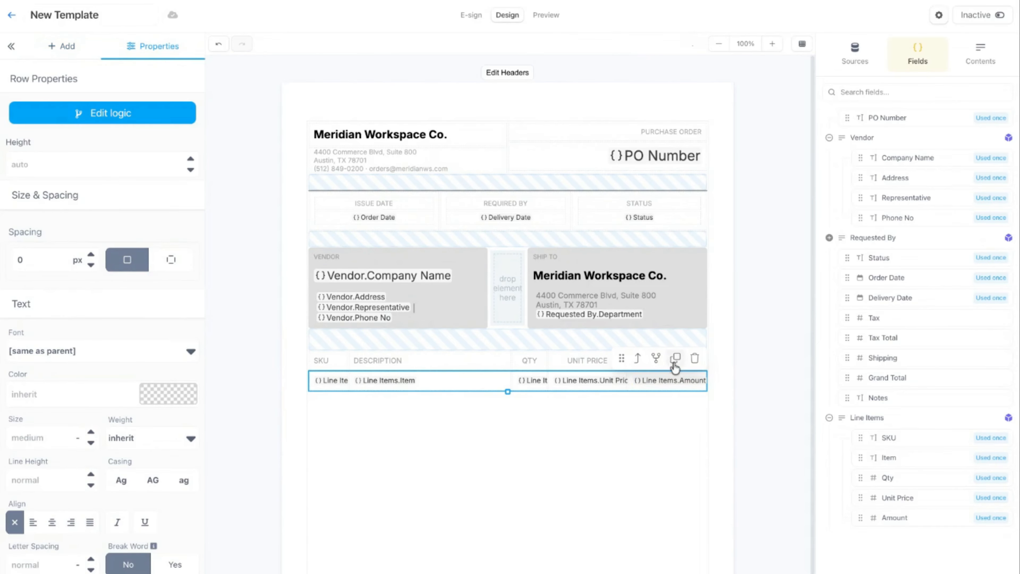
pyautogui.click(656, 359)
pyautogui.click(409, 119)
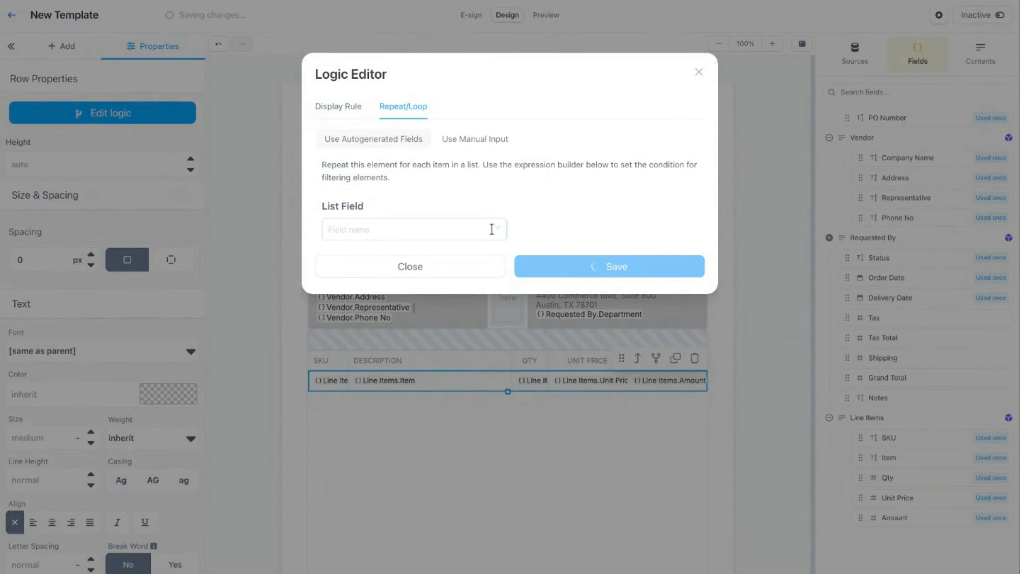
pyautogui.click(497, 228)
pyautogui.click(395, 290)
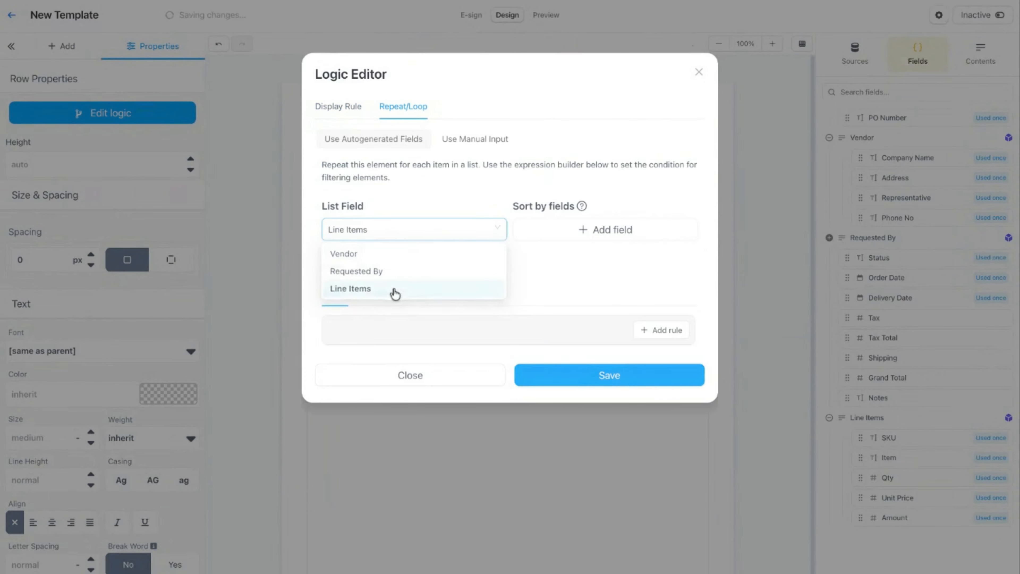
pyautogui.click(589, 376)
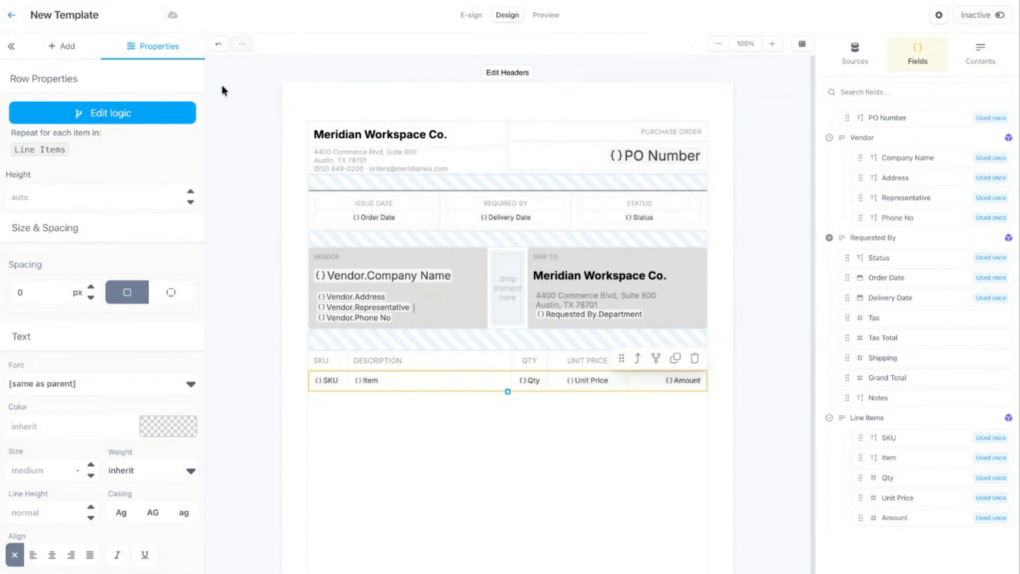
# Format the Unit Price and Amount tokens as currency with two decimal places.
pyautogui.click(581, 387)
pyautogui.click(684, 381)
pyautogui.click(102, 113)
pyautogui.click(579, 151)
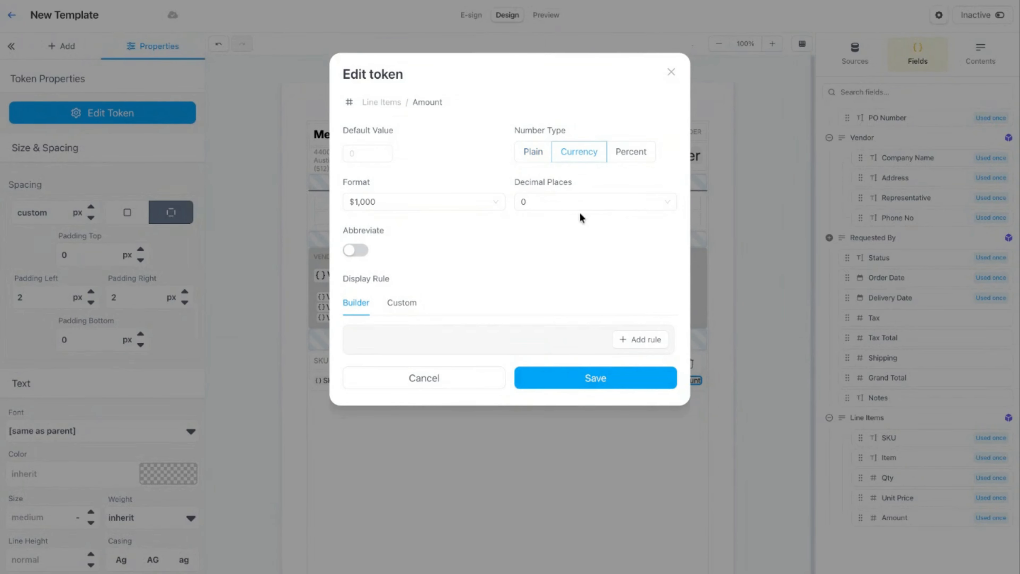
pyautogui.click(580, 202)
pyautogui.click(565, 260)
pyautogui.click(598, 382)
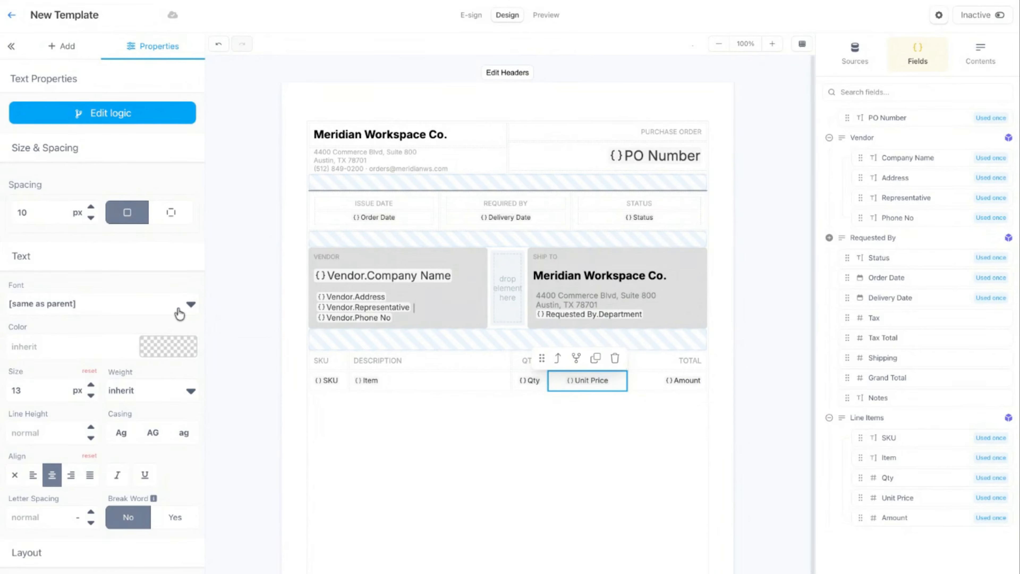
# Set the font of the Amount and SKU cells to Roboto Mono, and preview the purchase order before returning to the design.
pyautogui.click(635, 384)
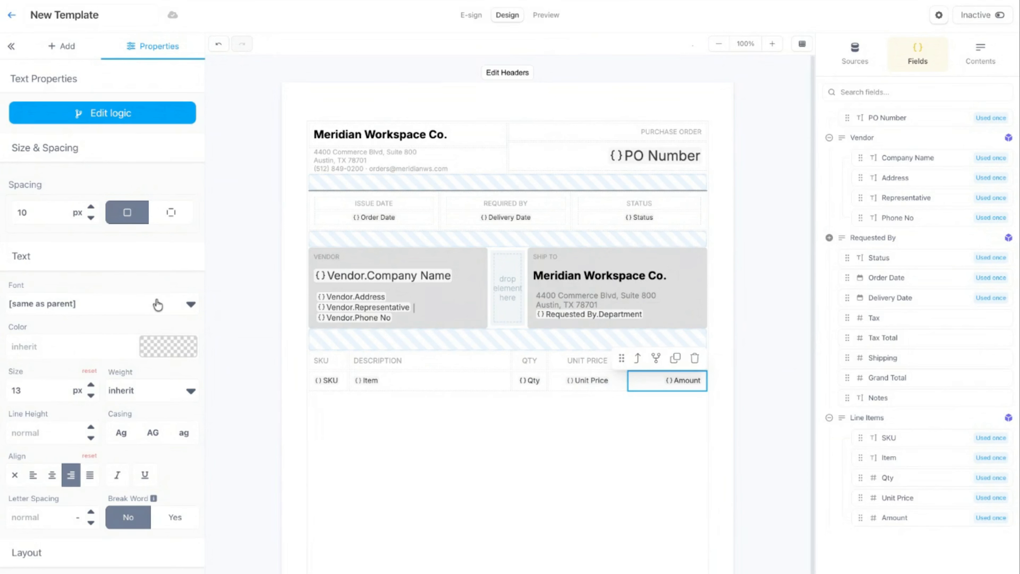
pyautogui.click(328, 384)
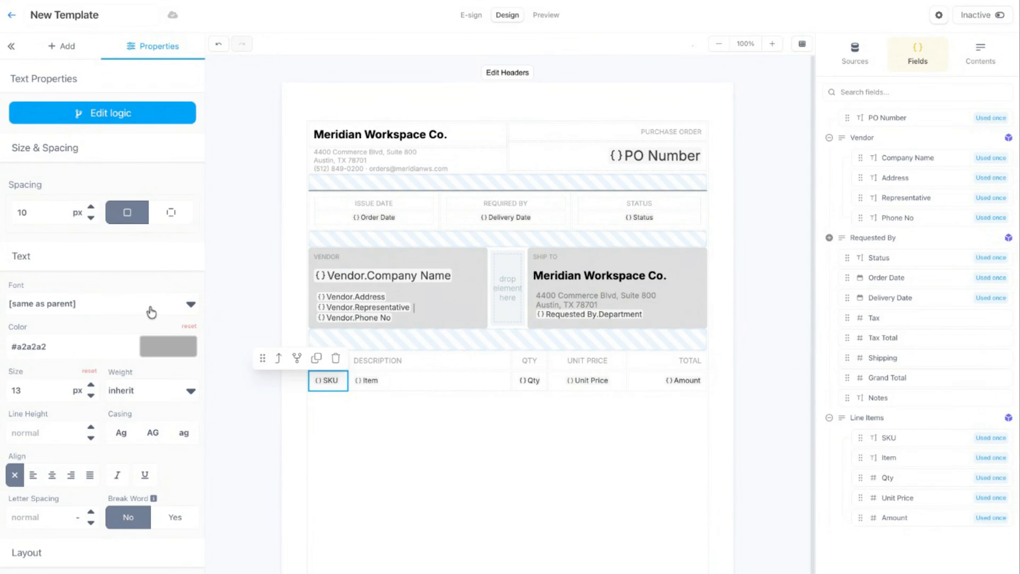
pyautogui.click(387, 96)
pyautogui.click(549, 16)
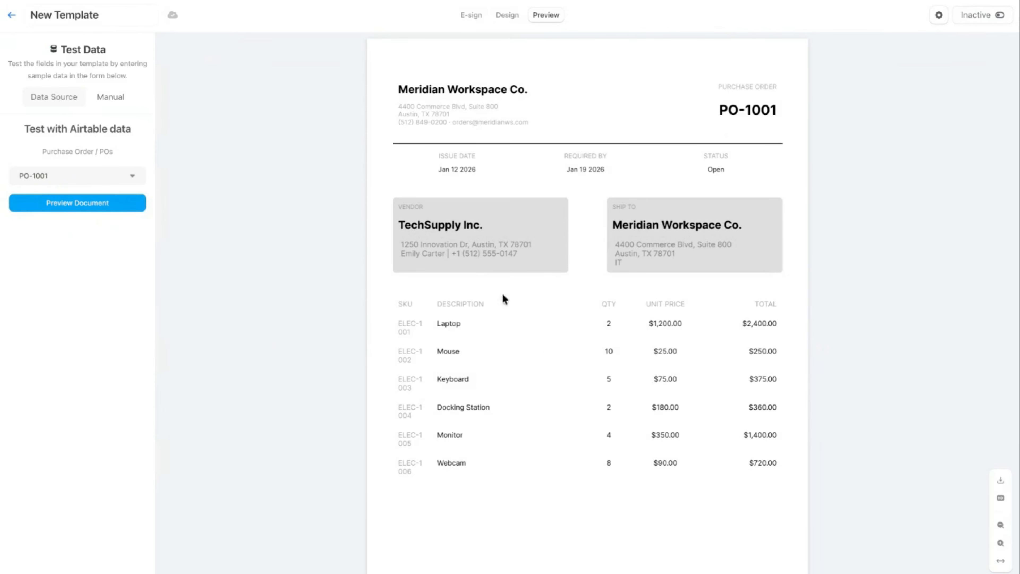
pyautogui.click(507, 16)
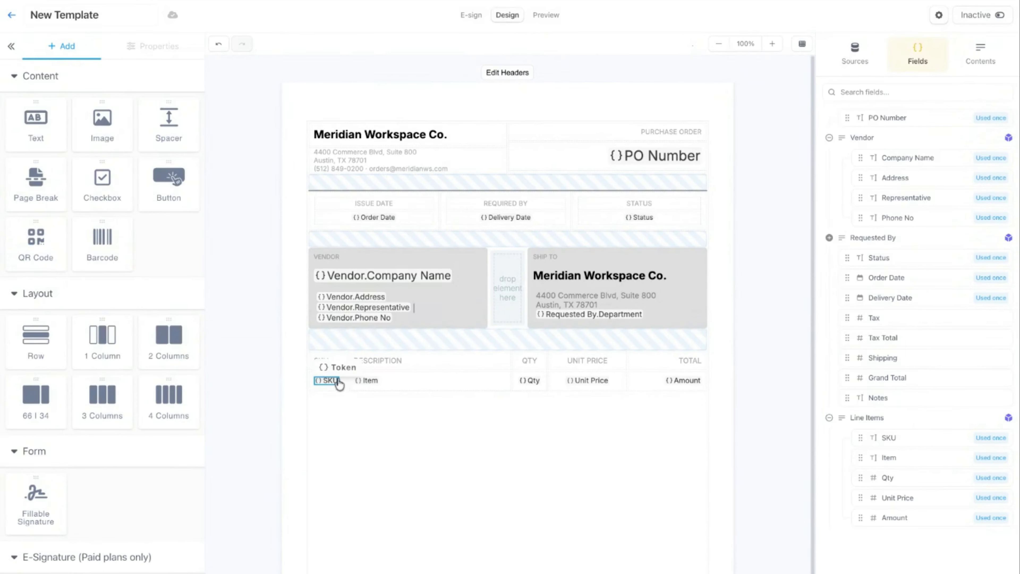
# Set the width of the SKU column to 13% in both the heading row and the repeating line items row.
pyautogui.click(341, 368)
pyautogui.click(279, 339)
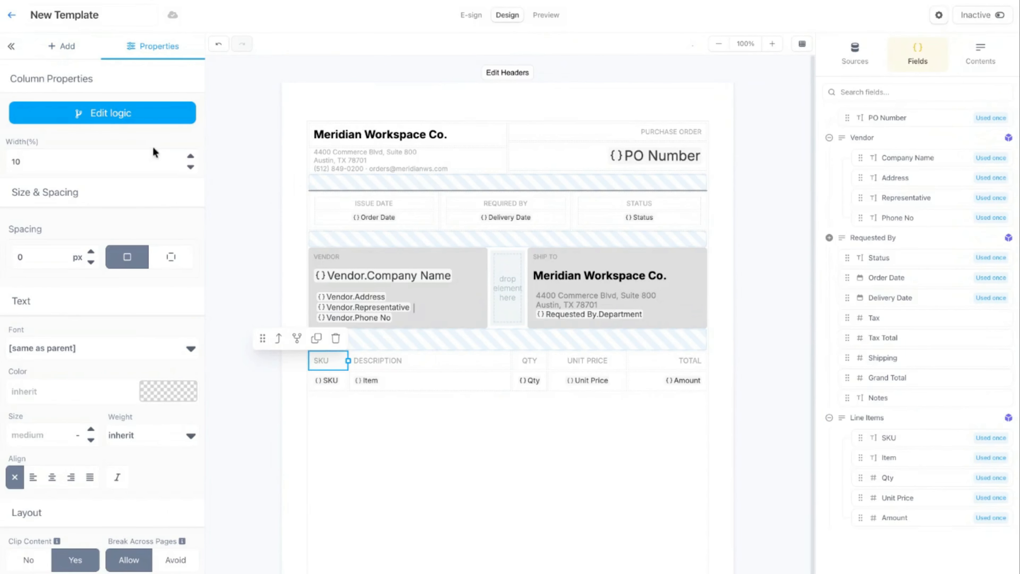
pyautogui.click(191, 156)
pyautogui.click(190, 166)
pyautogui.click(339, 385)
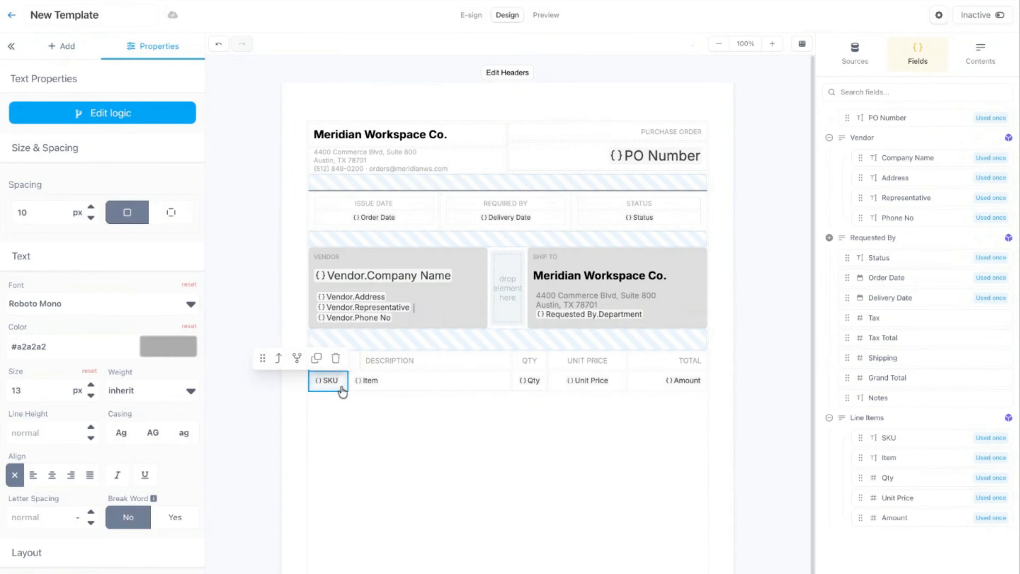
pyautogui.click(279, 359)
pyautogui.click(191, 156)
pyautogui.click(191, 156)
pyautogui.click(191, 156)
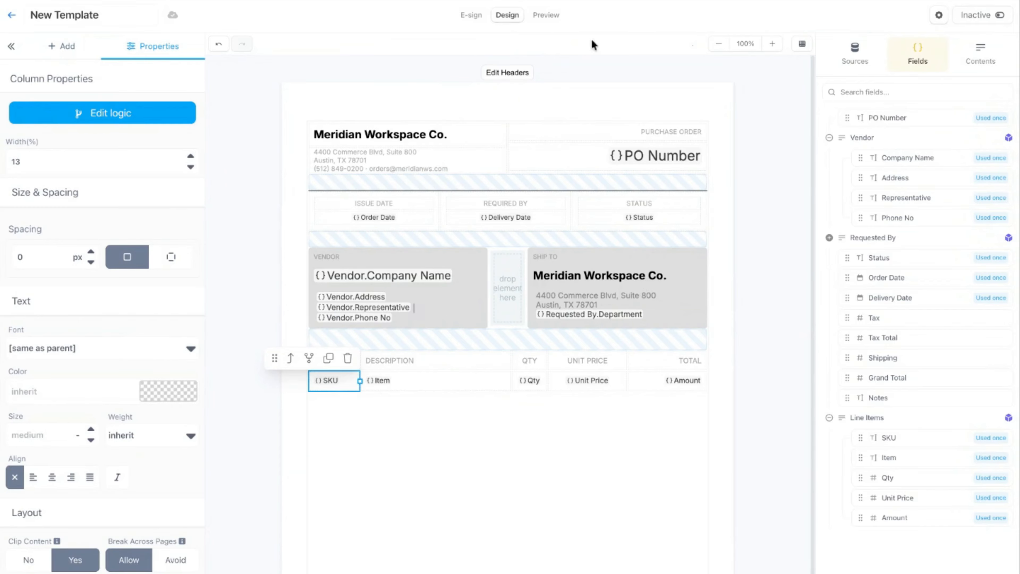
# Preview the purchase order, and add a 1 px solid black bottom border to the line items heading row.
pyautogui.click(553, 19)
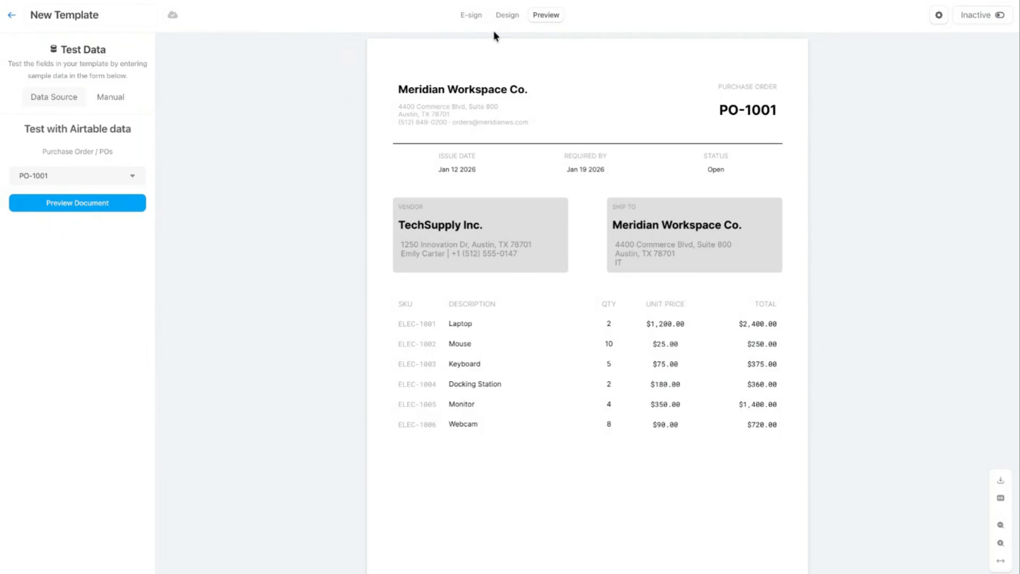
pyautogui.click(515, 16)
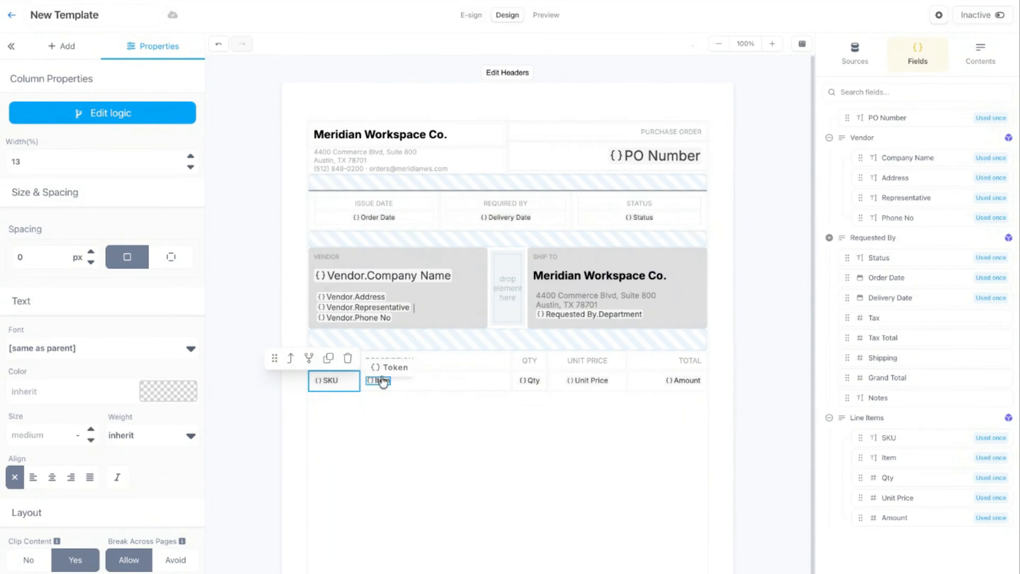
pyautogui.click(439, 362)
pyautogui.click(443, 339)
pyautogui.click(443, 339)
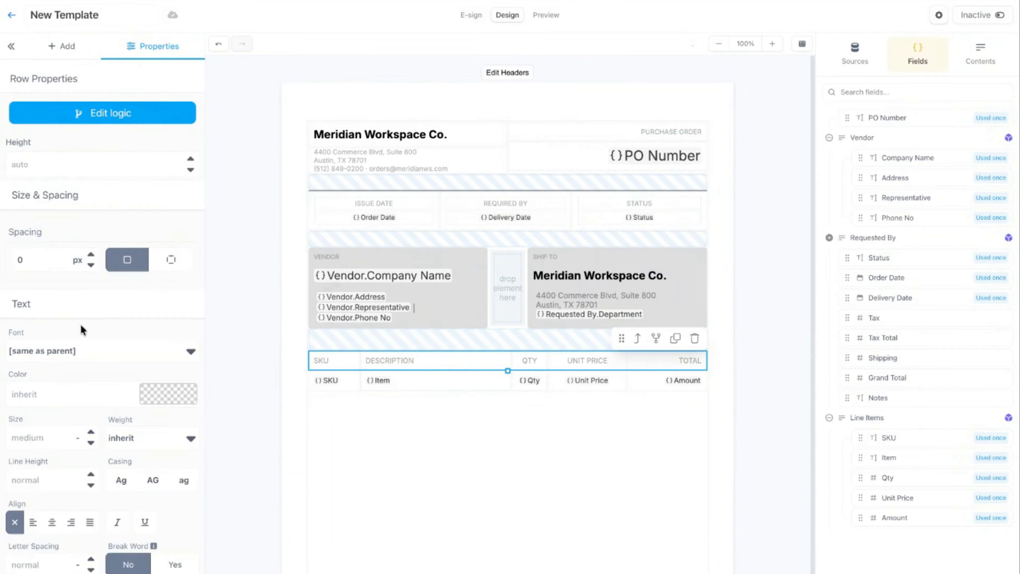
pyautogui.scroll(-10, 83, 326)
pyautogui.click(103, 393)
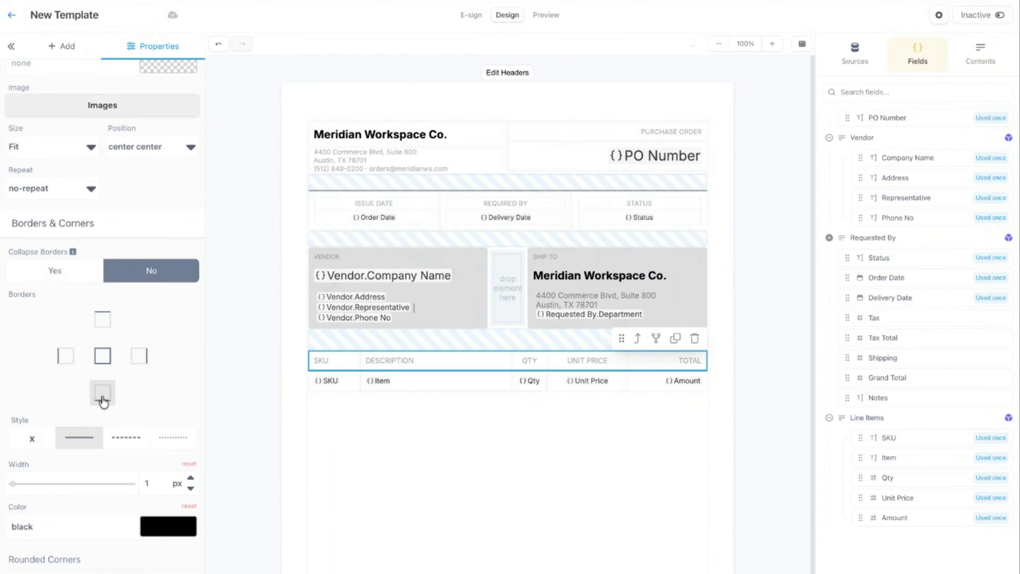
# Add a 0.5 px solid bottom border in #cecece to all five columns of the repeating line items row.
pyautogui.click(337, 387)
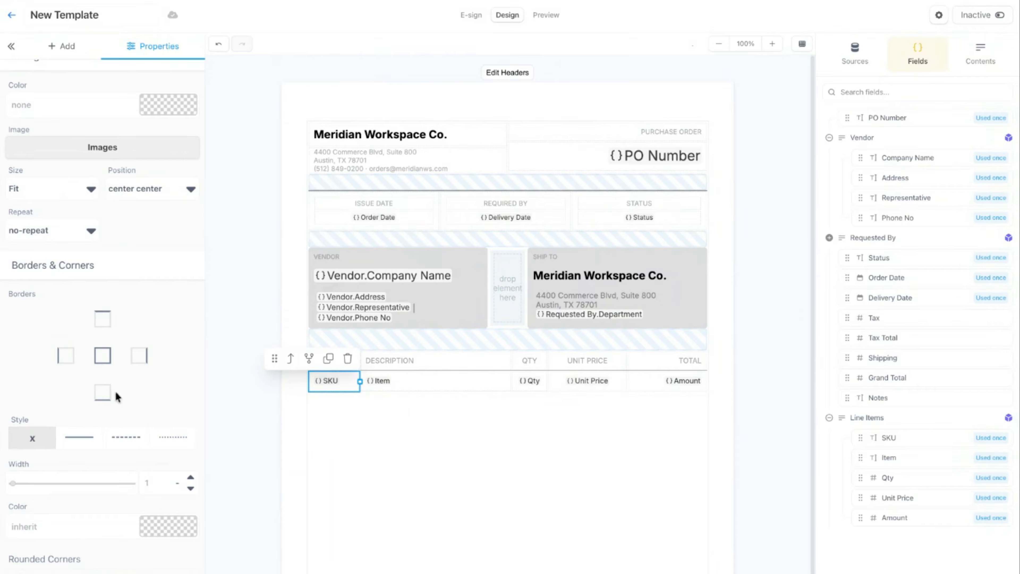
pyautogui.click(982, 57)
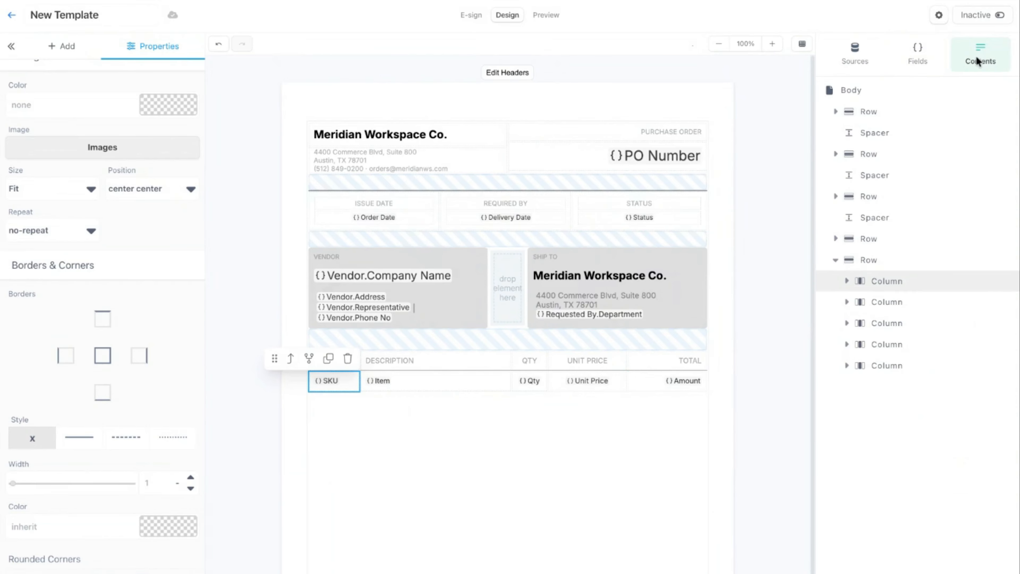
pyautogui.click(914, 368)
pyautogui.keyDown('shift'); pyautogui.click(914, 345); pyautogui.keyUp('shift')
pyautogui.keyDown('shift'); pyautogui.click(915, 324); pyautogui.keyUp('shift')
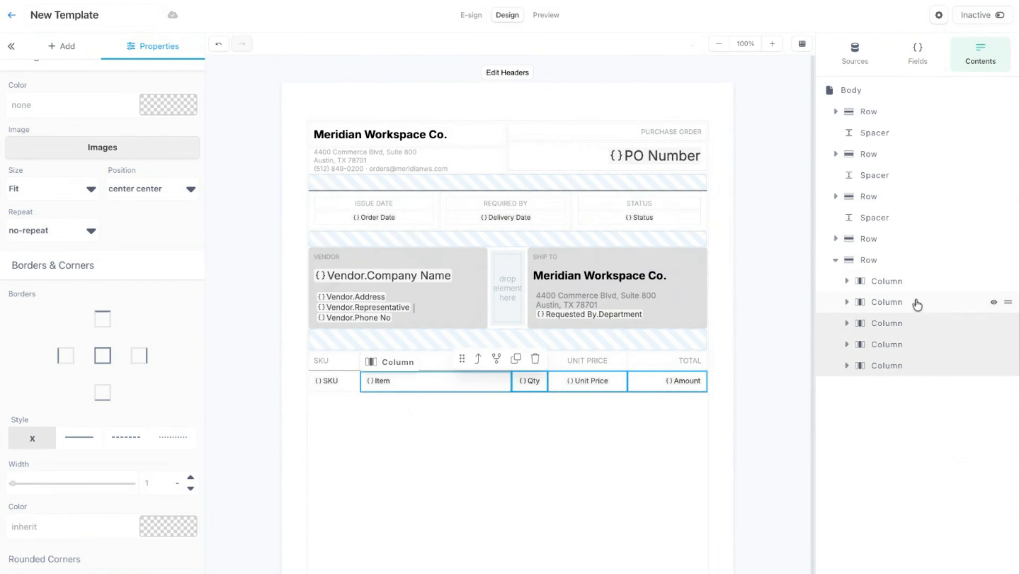
pyautogui.keyDown('shift'); pyautogui.click(916, 302); pyautogui.keyUp('shift')
pyautogui.keyDown('shift'); pyautogui.click(916, 280); pyautogui.keyUp('shift')
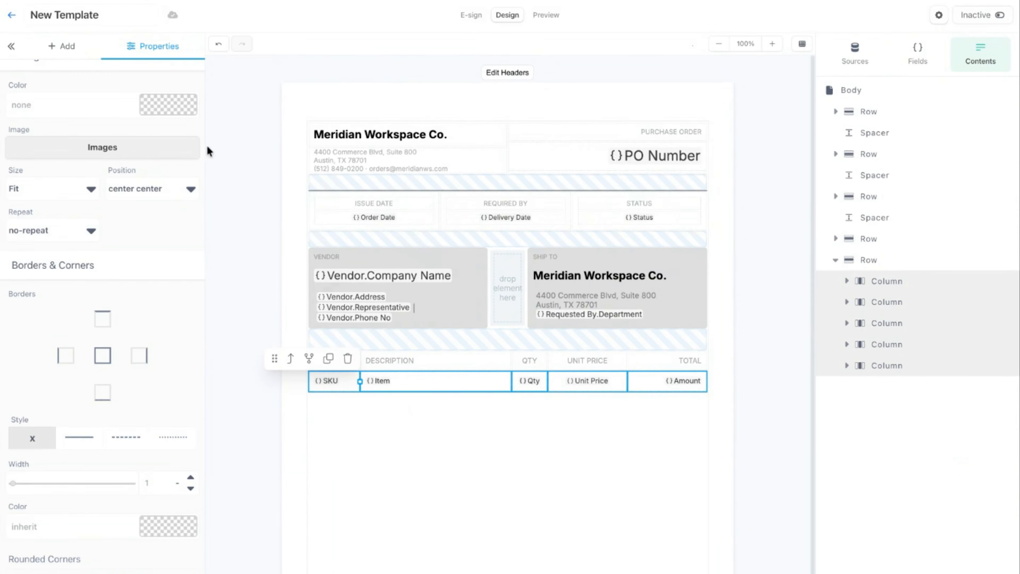
pyautogui.click(103, 392)
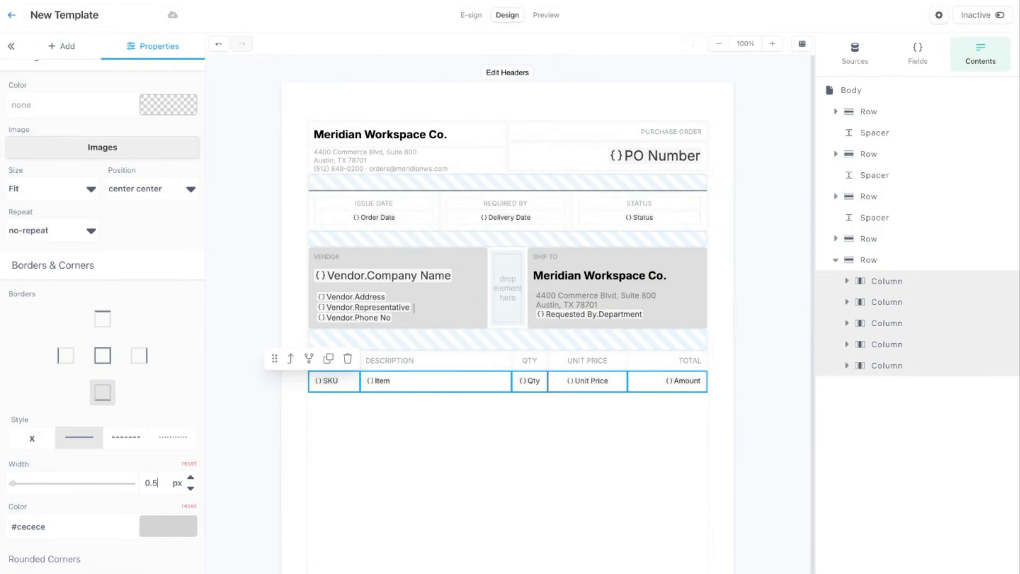
pyautogui.click(287, 442)
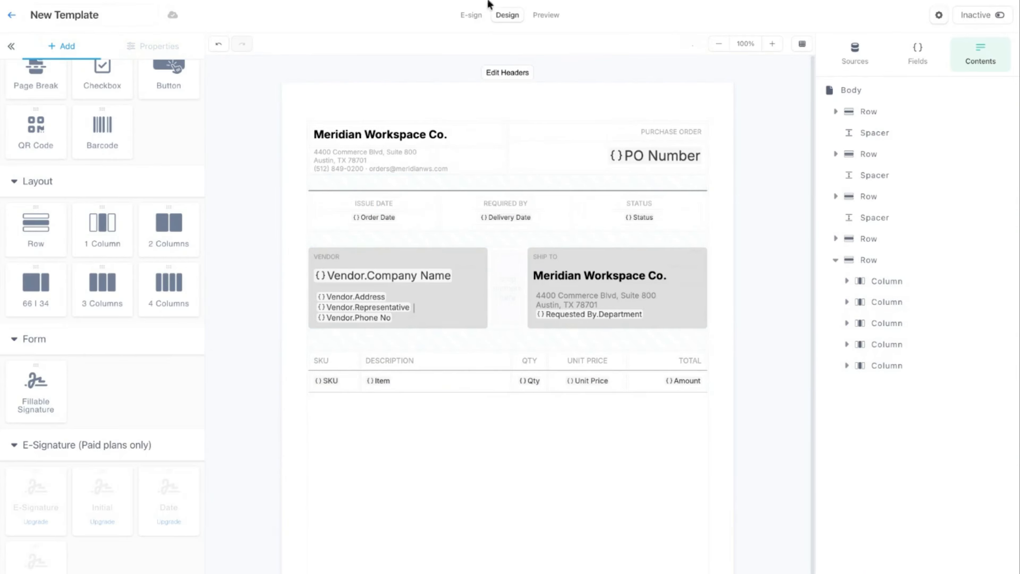
# Preview the purchase order to check the table borders, and return to the design.
pyautogui.click(547, 15)
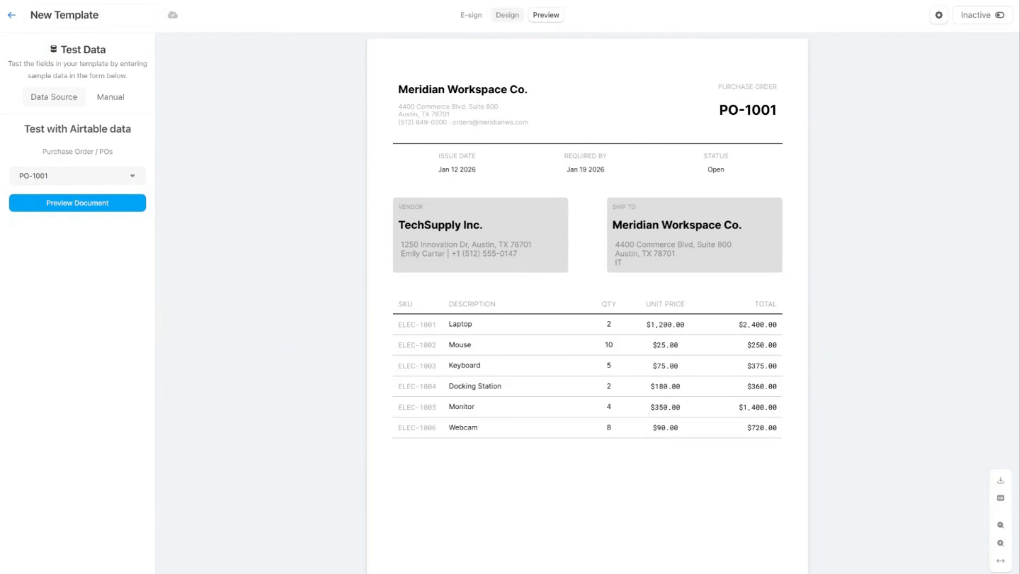
pyautogui.click(507, 15)
pyautogui.scroll(-2, 656, 346)
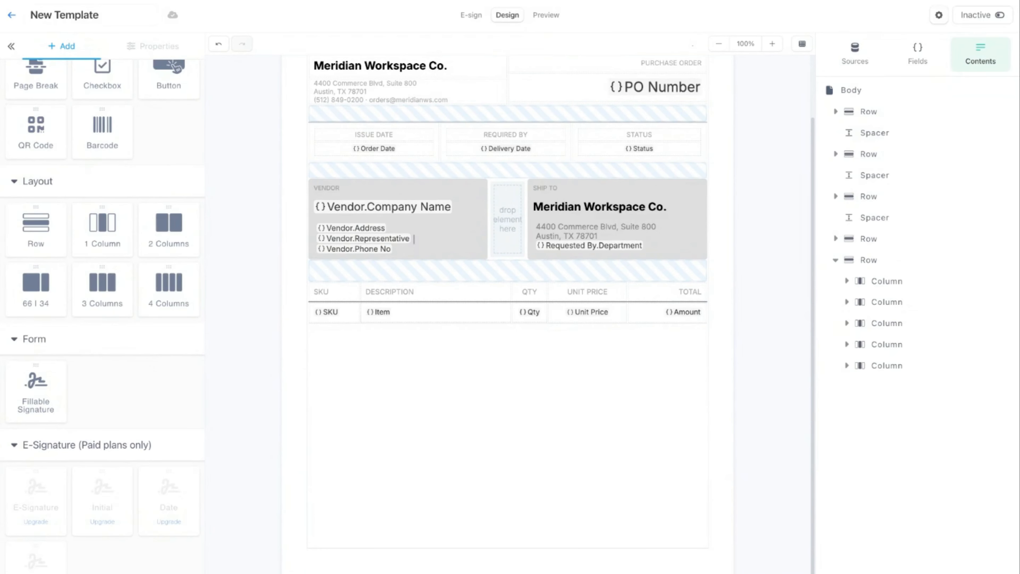
# Insert a row with two equal columns below the repeating line items row.
pyautogui.scroll(3, 103, 282)
pyautogui.moveTo(36, 339); pyautogui.dragTo(508, 346)
pyautogui.moveTo(96, 346); pyautogui.dragTo(490, 381)
pyautogui.click(592, 370)
pyautogui.click(676, 312)
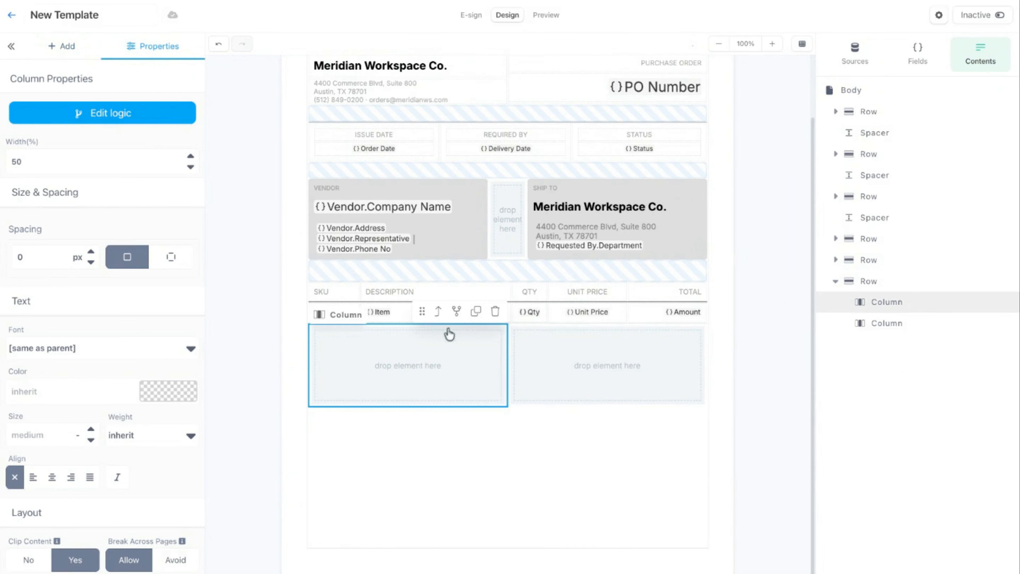
# Add a third column to the new row and make the middle one 20% wide, aligned with the Unit Price column.
pyautogui.click(599, 369)
pyautogui.moveTo(510, 364); pyautogui.dragTo(692, 364)
pyautogui.click(603, 368)
pyautogui.click(659, 312)
pyautogui.moveTo(501, 365); pyautogui.dragTo(548, 365)
pyautogui.click(590, 371)
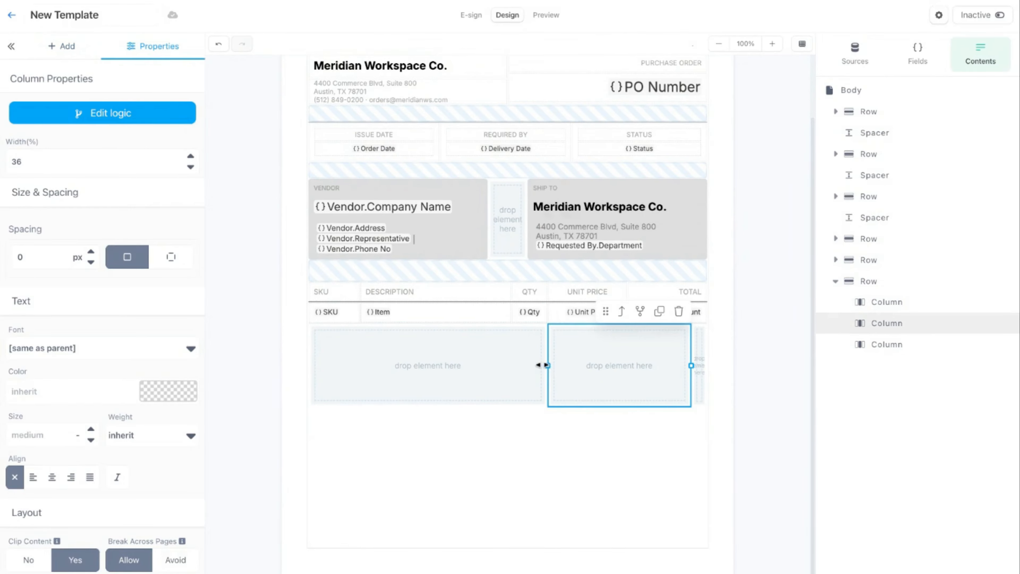
pyautogui.moveTo(690, 365); pyautogui.dragTo(628, 366)
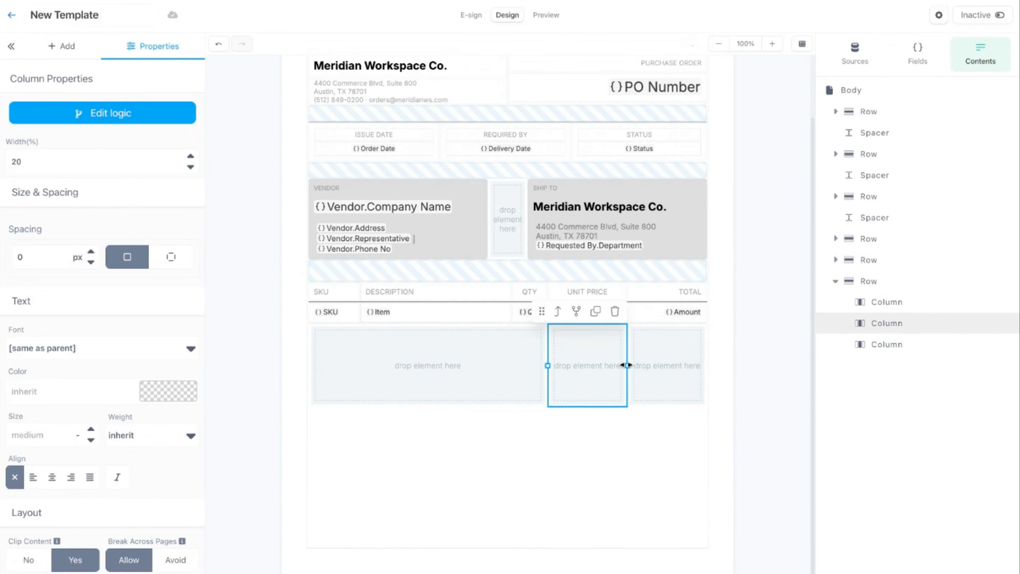
pyautogui.click(722, 303)
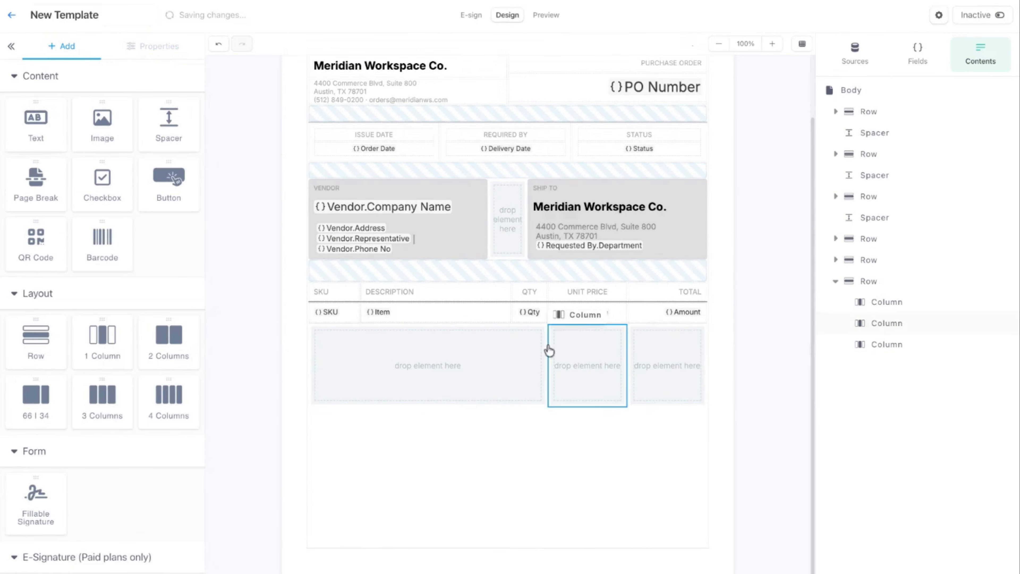
# Add the text "Subtotal" to the middle column of the new row and set its font size to 13 px.
pyautogui.moveTo(35, 118); pyautogui.dragTo(597, 350)
pyautogui.write('Subtotal')
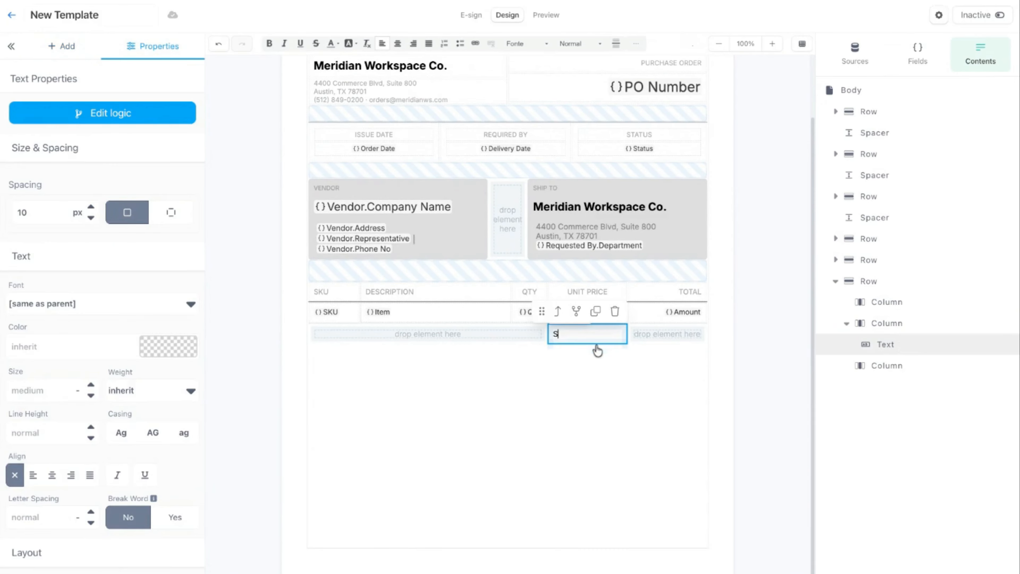
pyautogui.click(720, 360)
pyautogui.click(597, 337)
pyautogui.click(457, 314)
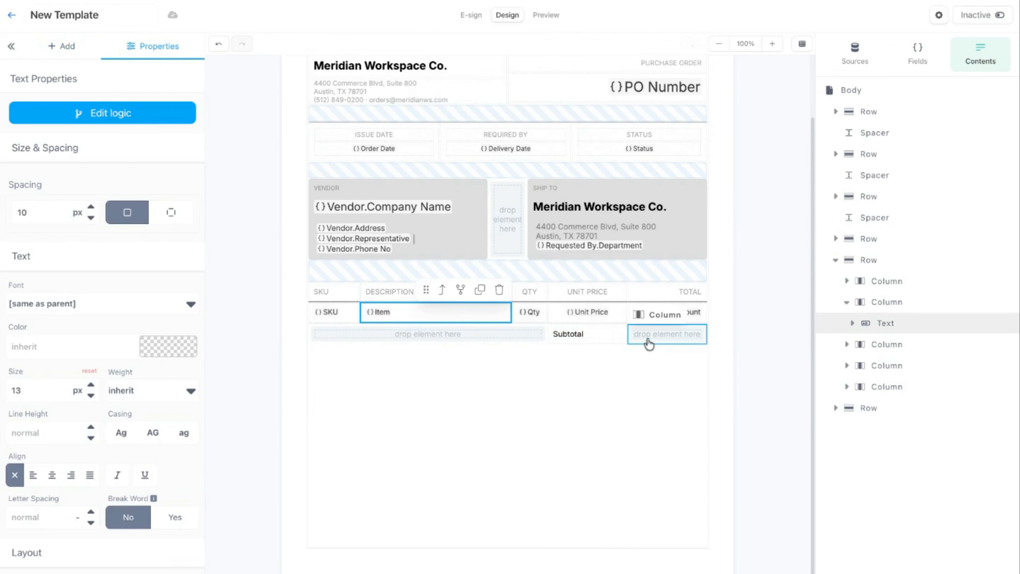
pyautogui.click(581, 335)
pyautogui.click(46, 390)
pyautogui.write('1')
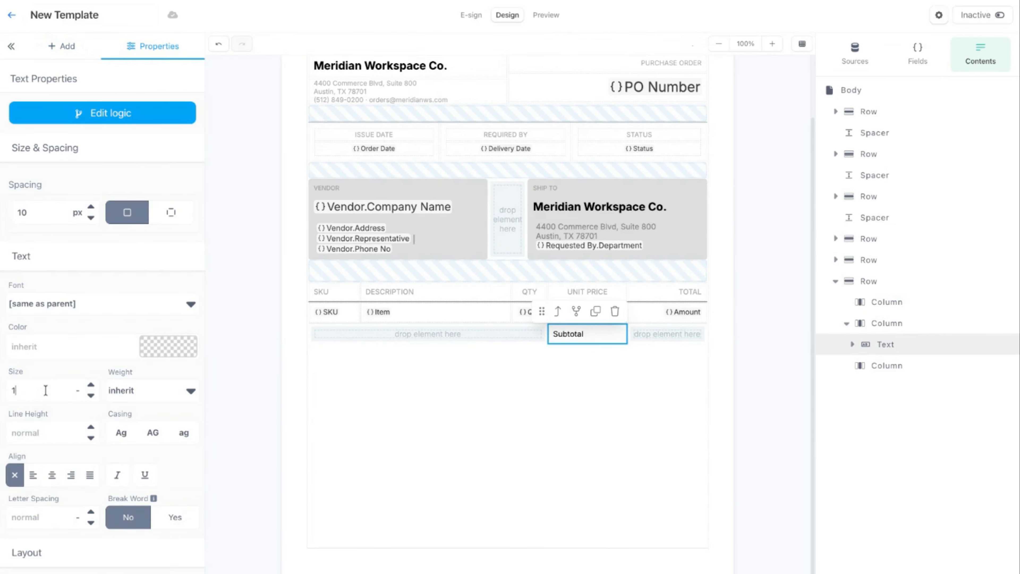
pyautogui.write('3')
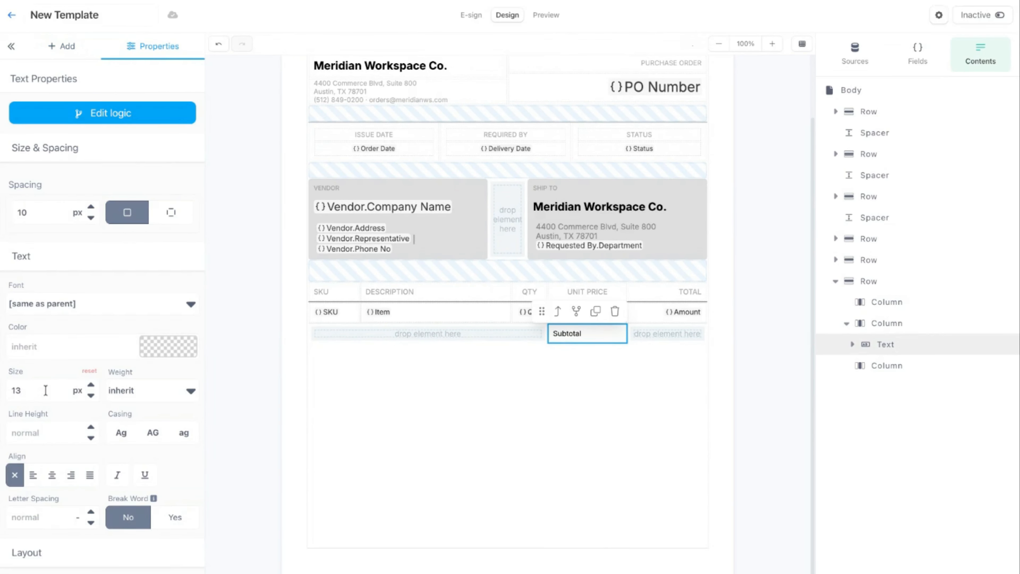
# Copy the Subtotal text into the last column of the row and align the copy right.
pyautogui.click(596, 314)
pyautogui.moveTo(544, 313); pyautogui.dragTo(679, 416)
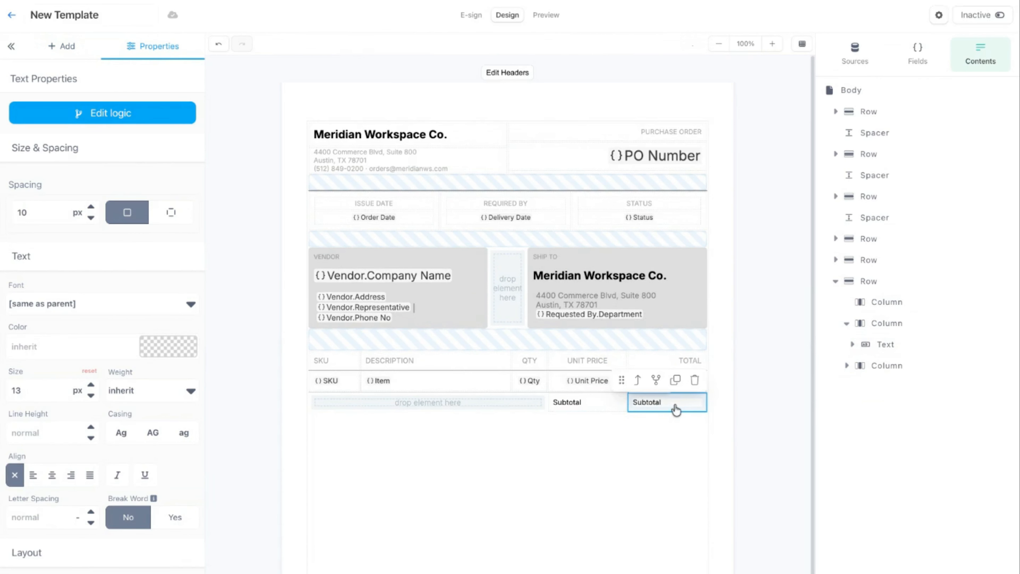
pyautogui.click(71, 474)
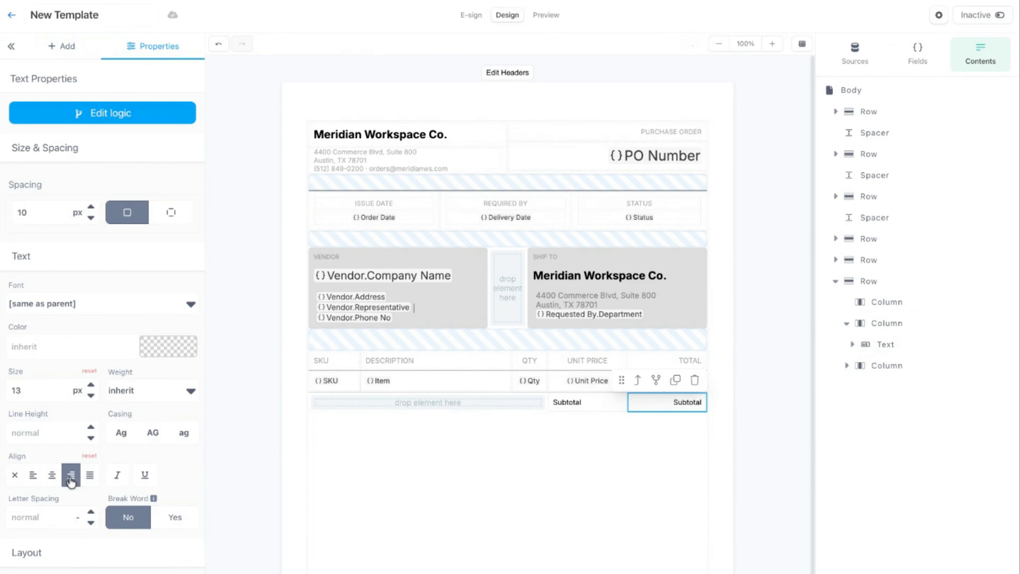
# Replace the copied text beside the Subtotal label with the Amount merge field from Line Items.
pyautogui.doubleClick(683, 409)
pyautogui.press('BackSpace')
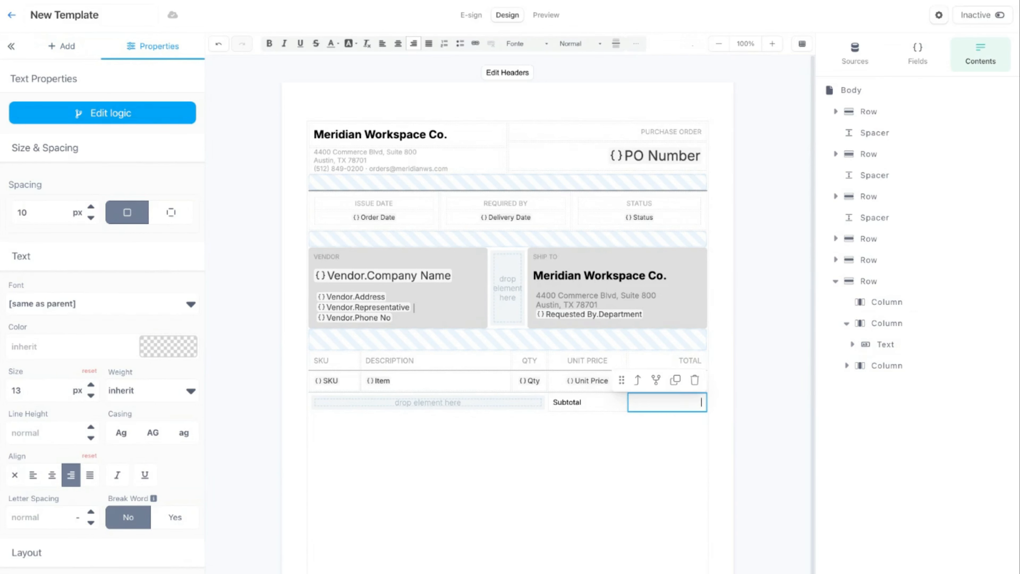
pyautogui.click(918, 54)
pyautogui.click(829, 338)
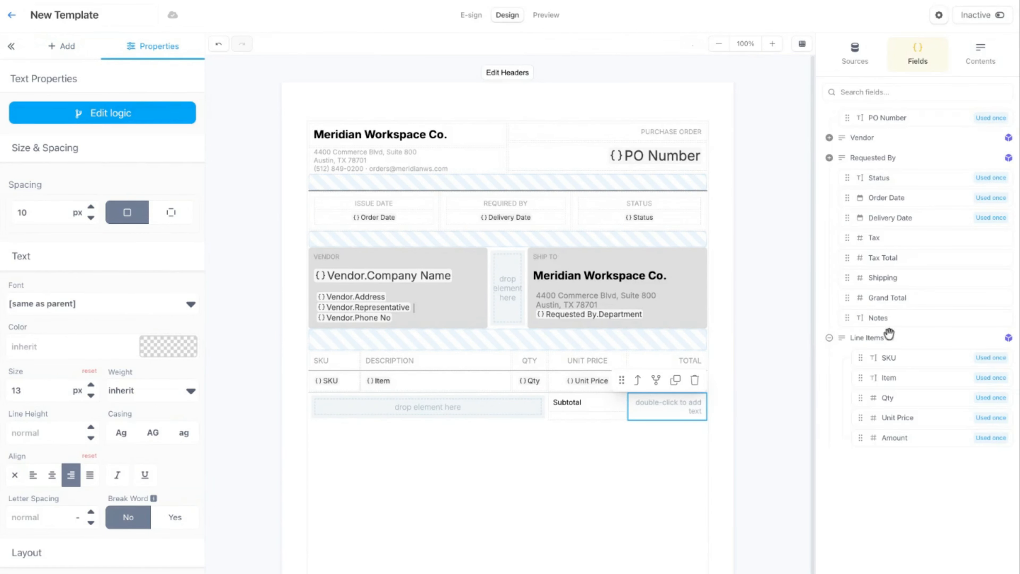
pyautogui.click(872, 445)
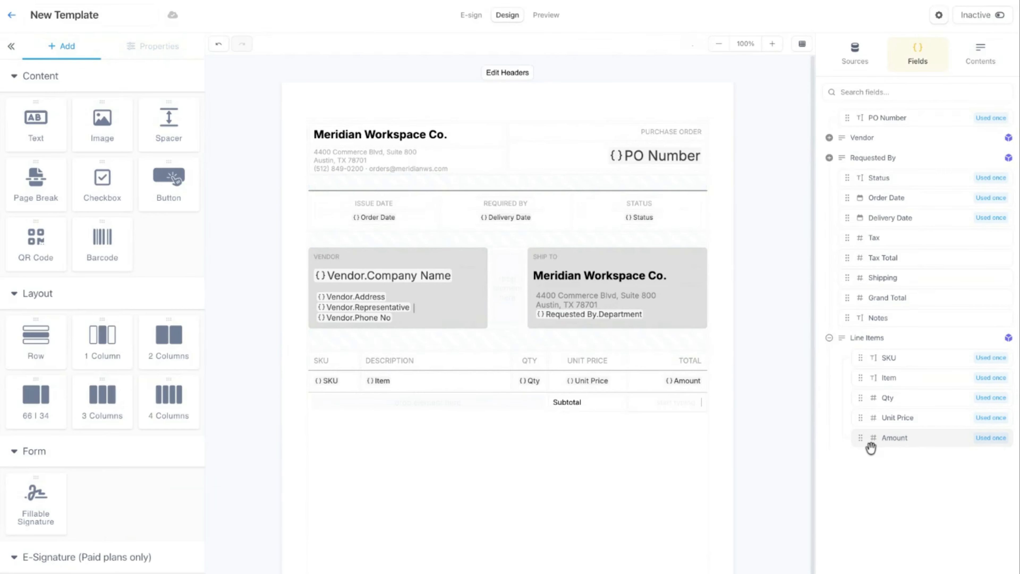
pyautogui.moveTo(871, 446); pyautogui.dragTo(672, 406)
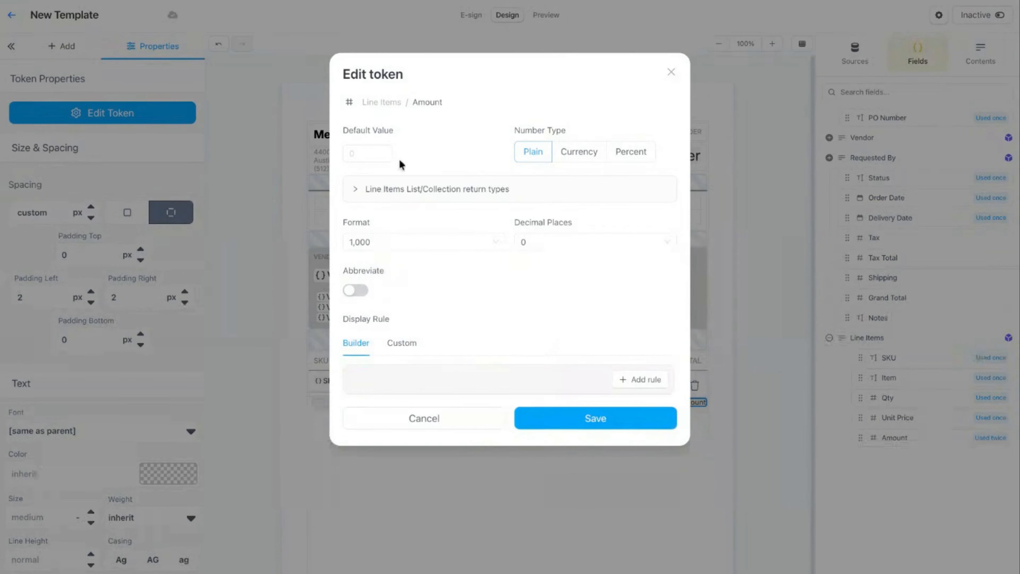
# Set the subtotal's Amount token to return the Sum, format it as currency with two decimal places, and save it.
pyautogui.click(357, 189)
pyautogui.click(475, 237)
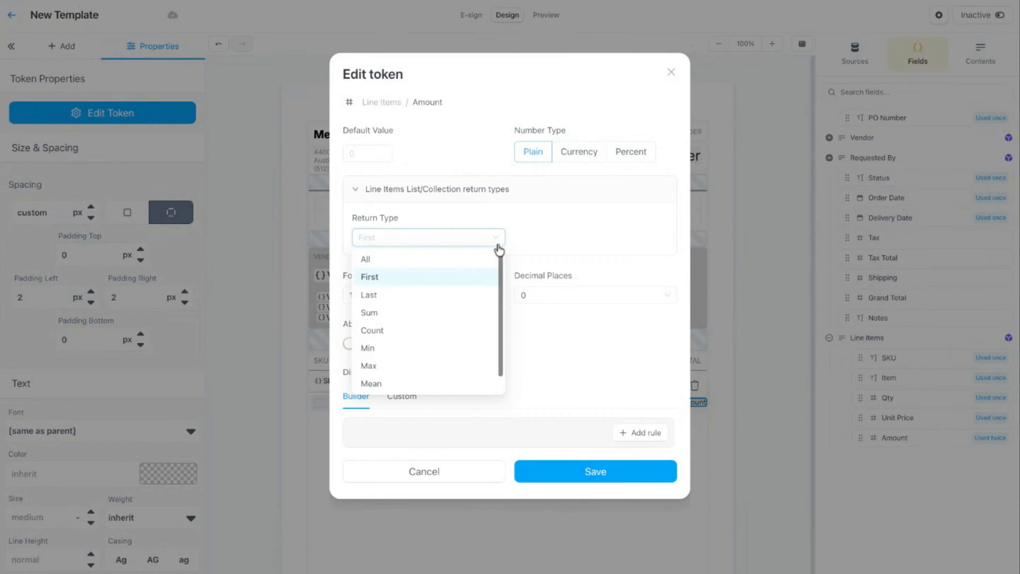
pyautogui.click(401, 313)
pyautogui.click(588, 159)
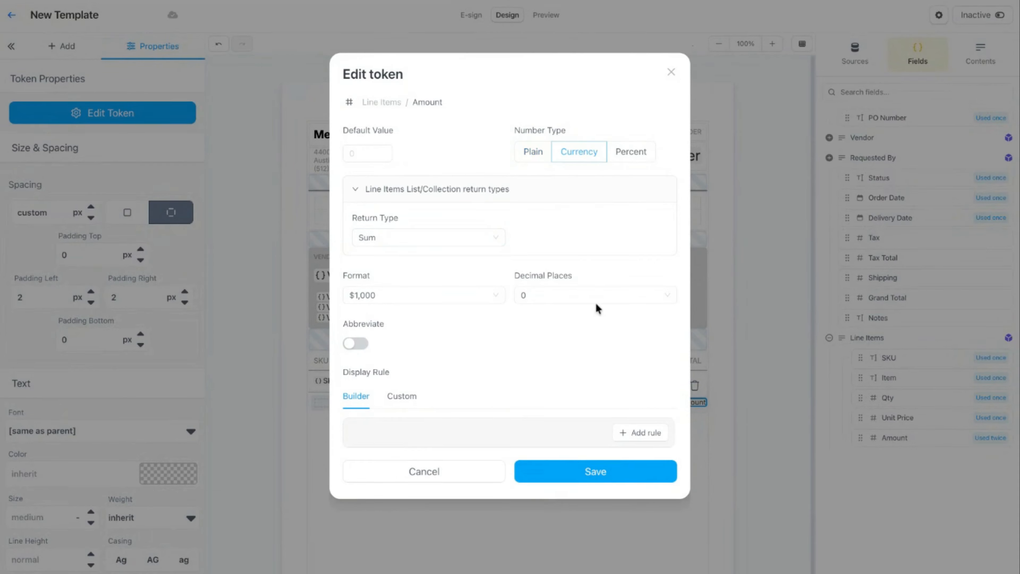
pyautogui.click(596, 302)
pyautogui.click(540, 355)
pyautogui.click(595, 473)
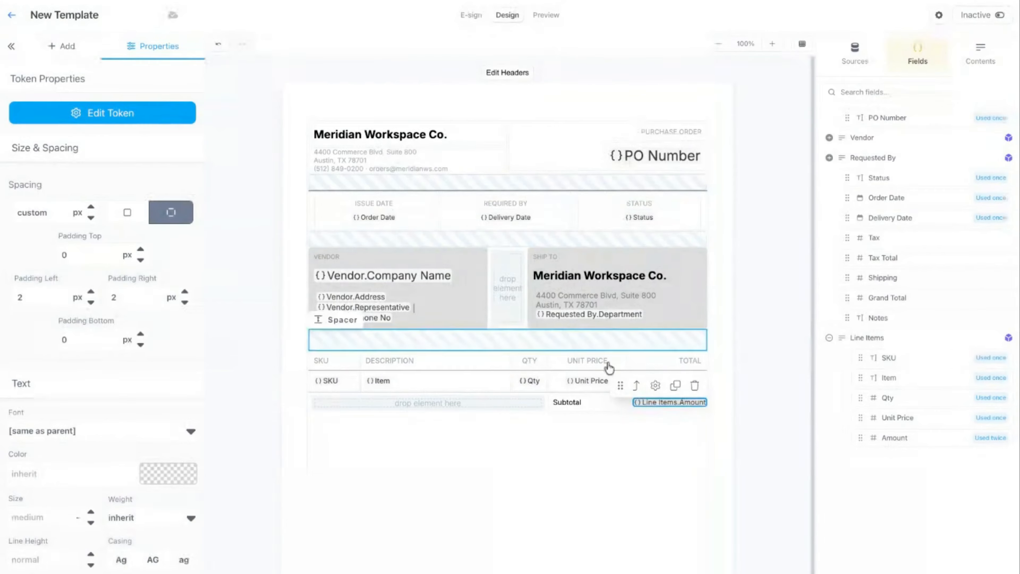
# Set the font of the subtotal amount text to Roboto Mono.
pyautogui.click(643, 409)
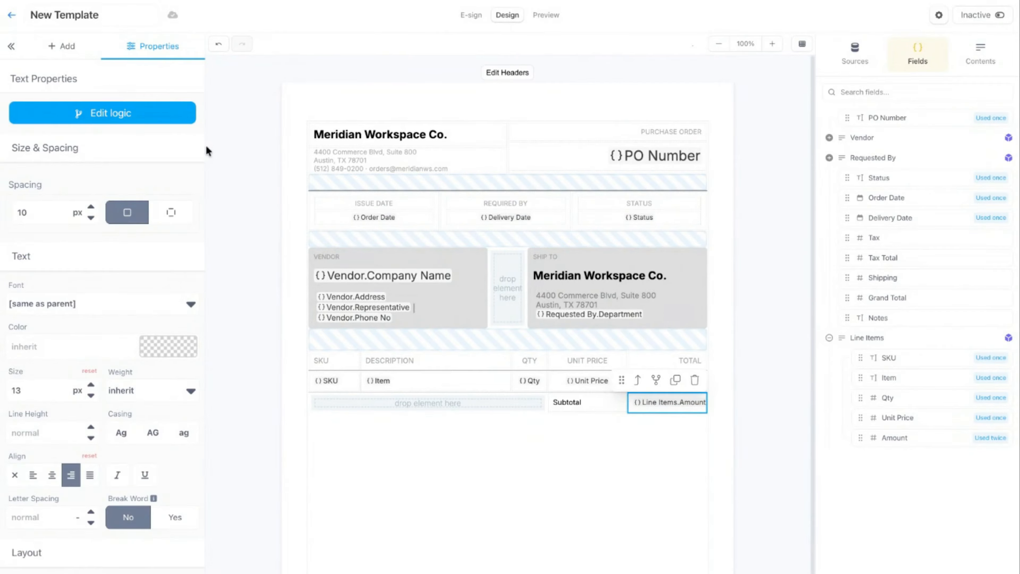
pyautogui.click(679, 383)
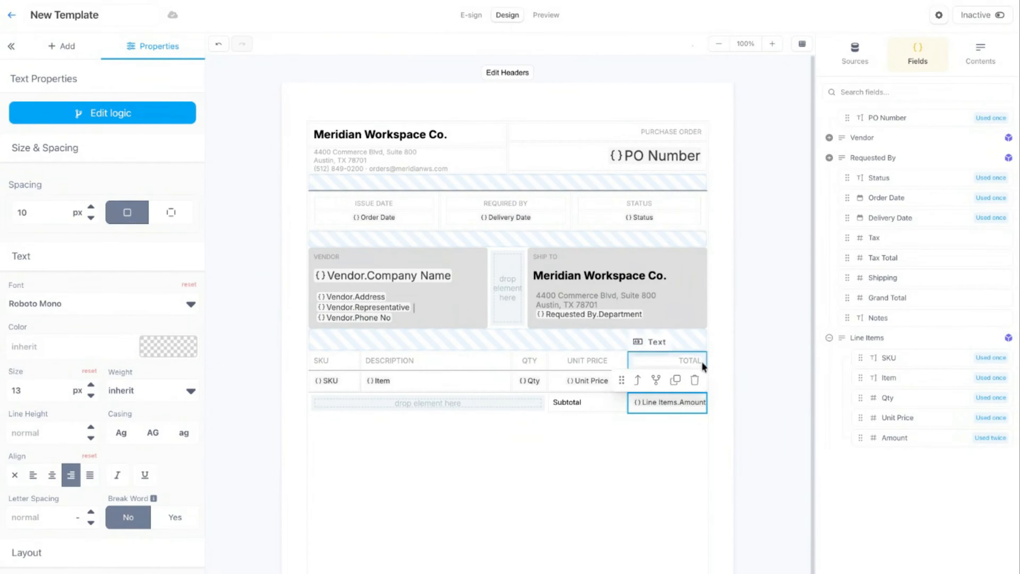
pyautogui.click(679, 383)
# Add a solid 1 px bottom border in #aeaeae to both the Subtotal label column and its amount column.
pyautogui.click(602, 410)
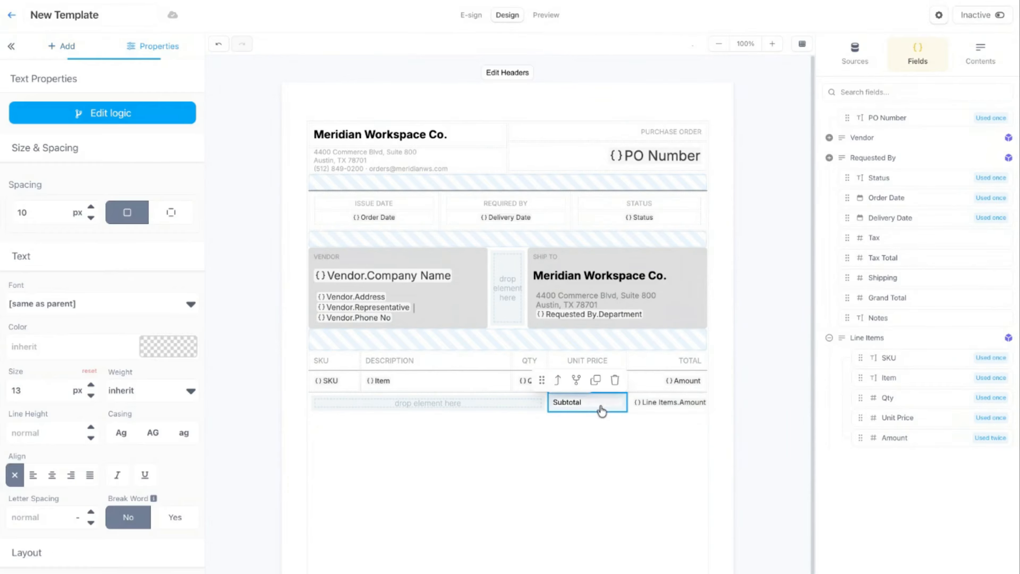
pyautogui.click(558, 382)
pyautogui.click(980, 52)
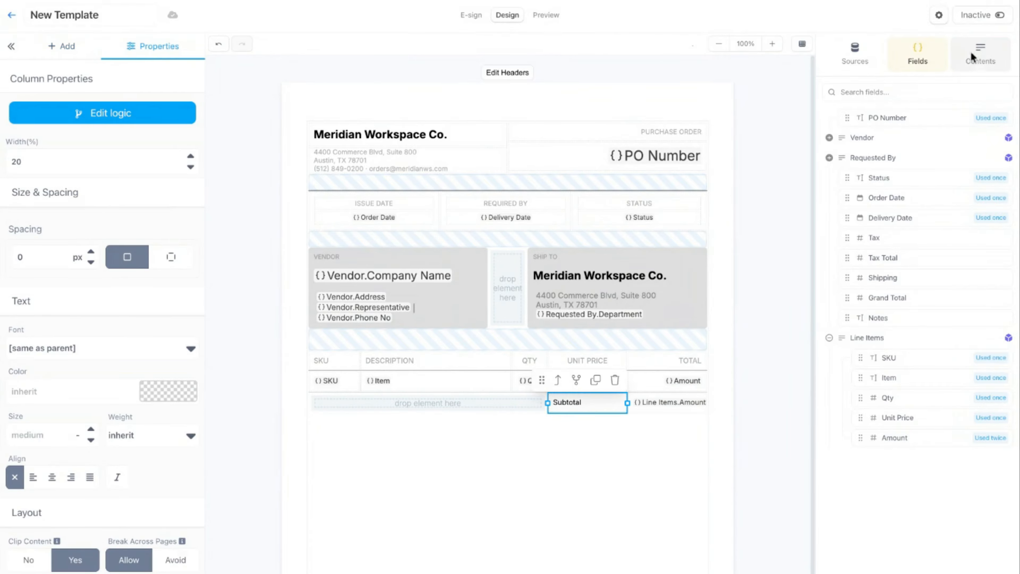
pyautogui.keyDown('shift'); pyautogui.click(904, 346); pyautogui.keyUp('shift')
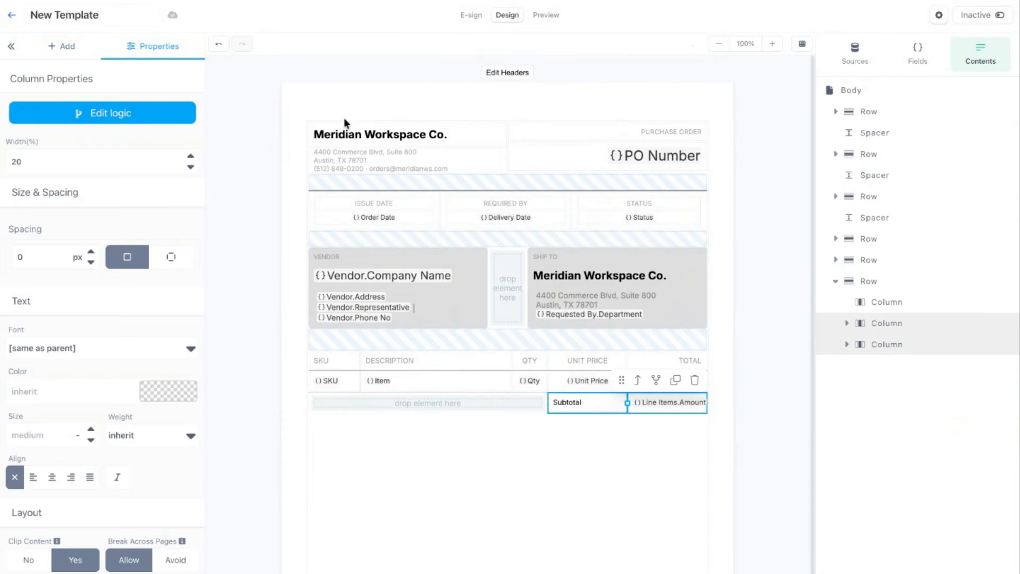
pyautogui.scroll(-14, 103, 313)
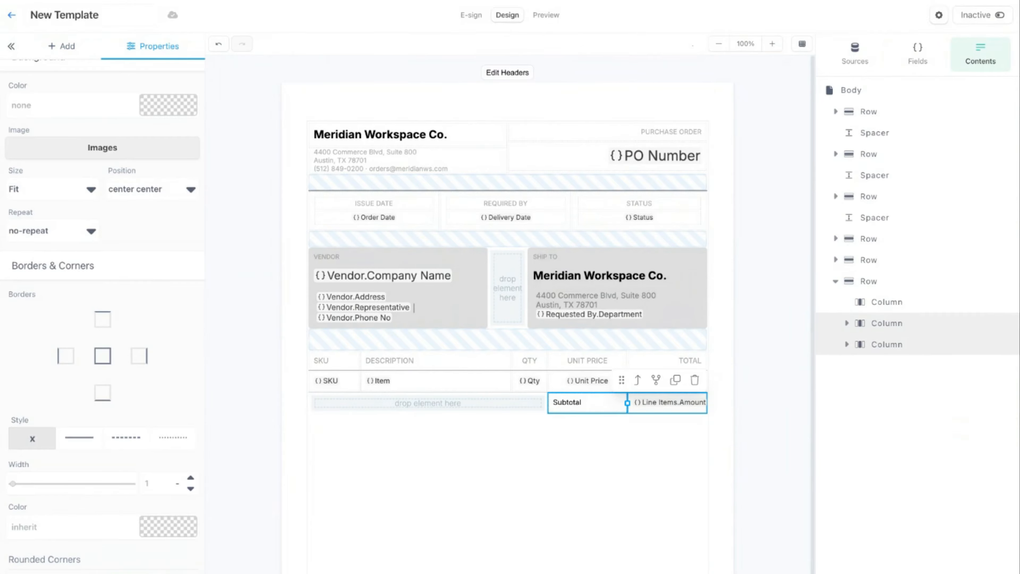
pyautogui.click(102, 393)
pyautogui.click(165, 521)
pyautogui.click(215, 529)
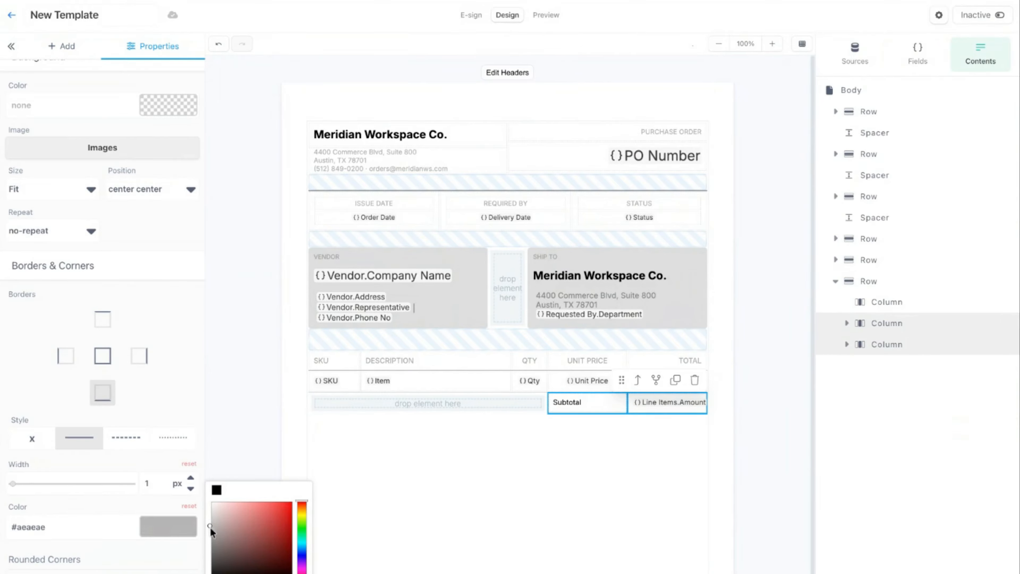
# Copy the border color from the Item column and set the bottom border of both subtotal columns to #cecece.
pyautogui.click(466, 382)
pyautogui.click(442, 360)
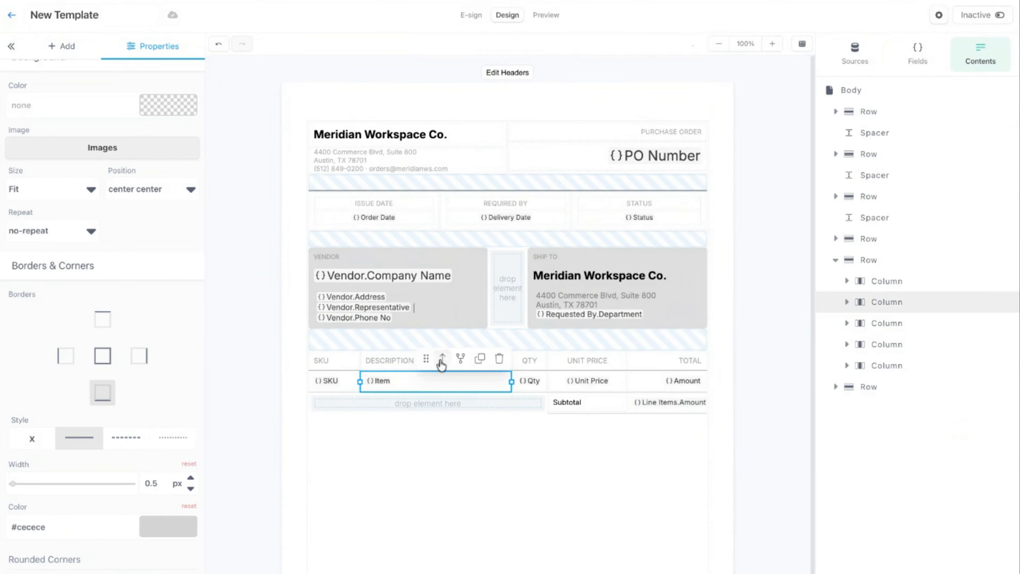
pyautogui.tripleClick(113, 522)
pyautogui.click(603, 403)
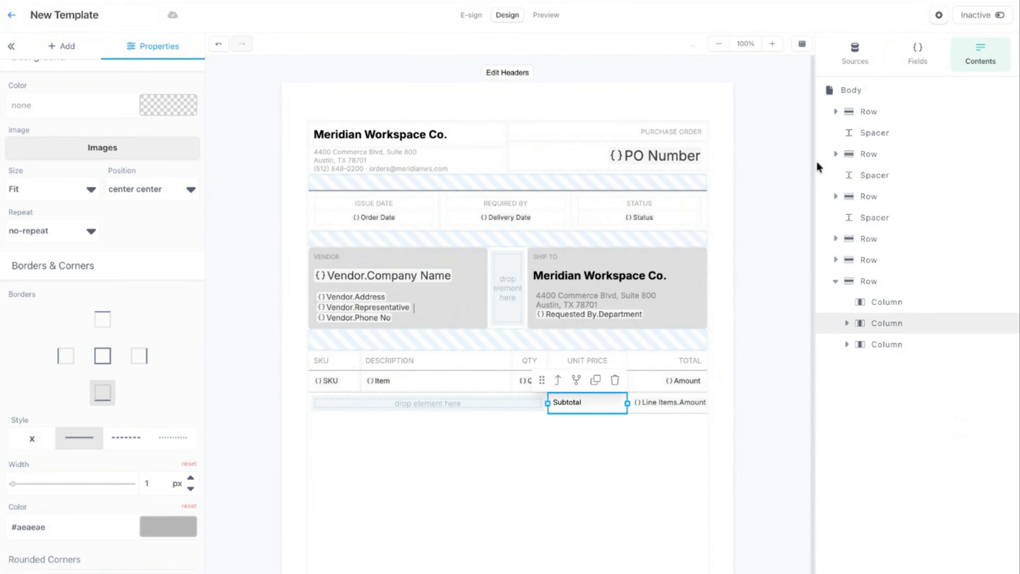
pyautogui.keyDown('shift'); pyautogui.click(887, 345); pyautogui.keyUp('shift')
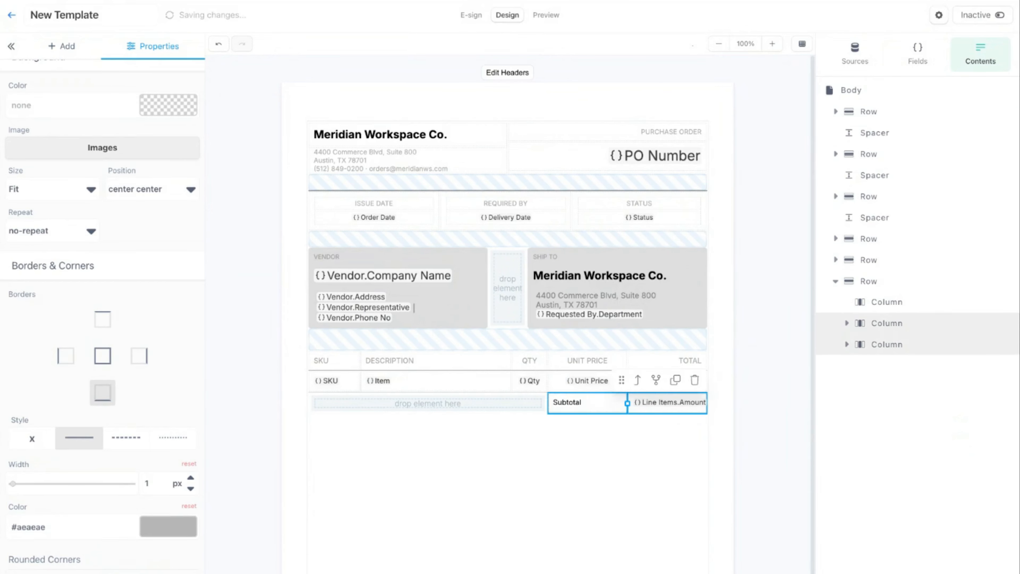
pyautogui.tripleClick(71, 522)
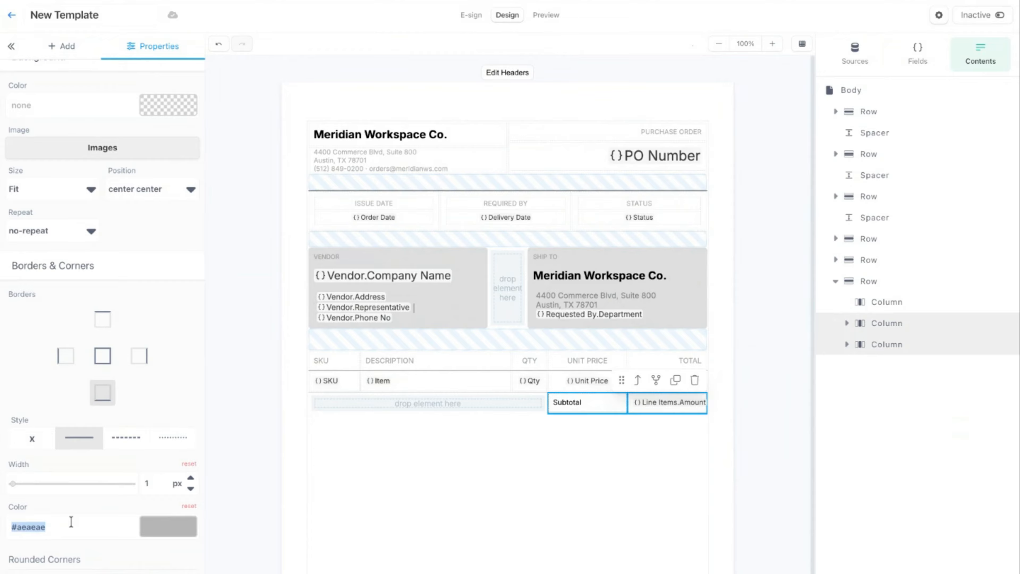
pyautogui.write('#cecece')
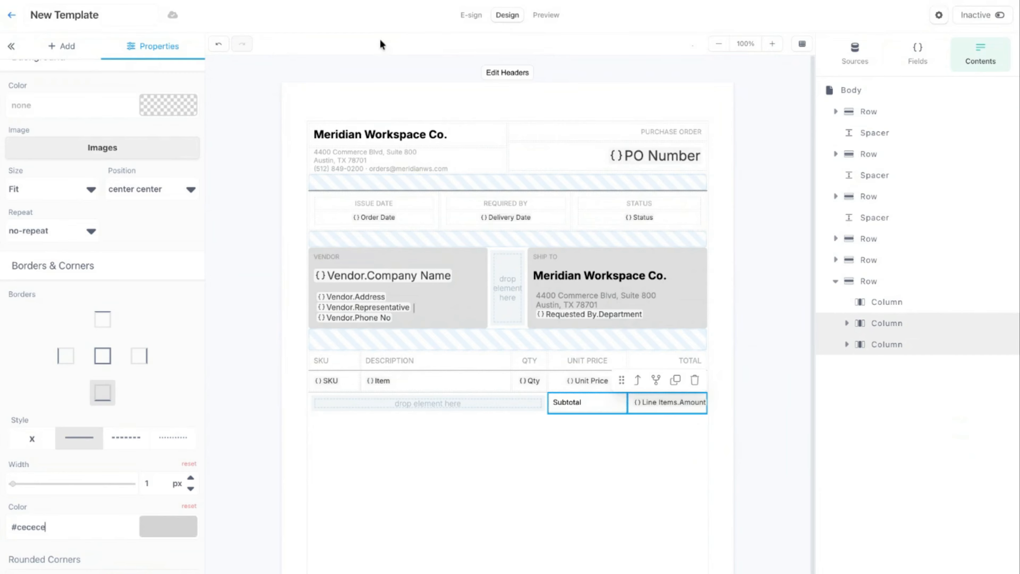
# Duplicate the whole subtotal row and change the label in the copy to Shipping.
pyautogui.click(518, 407)
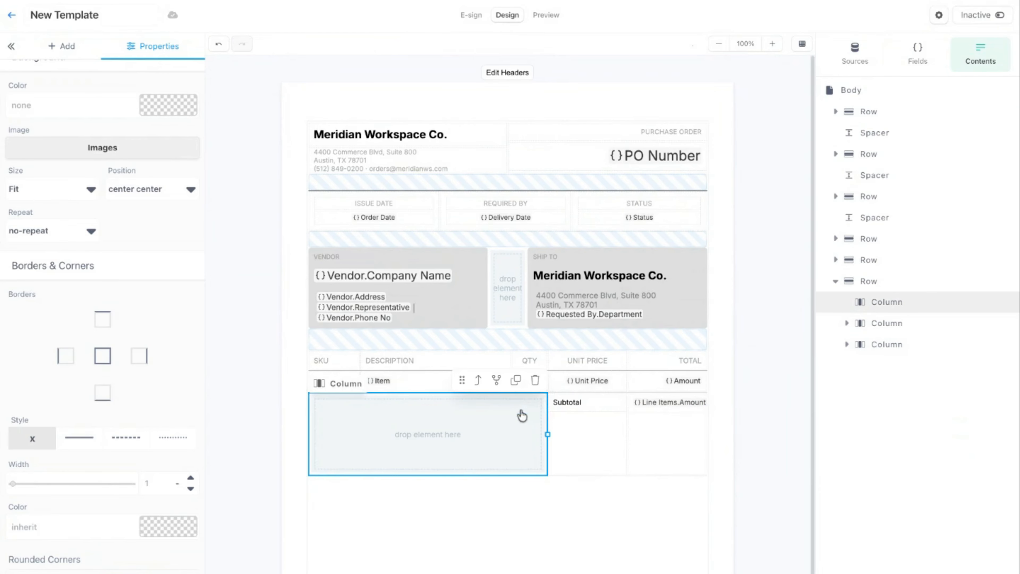
pyautogui.click(965, 287)
pyautogui.click(676, 379)
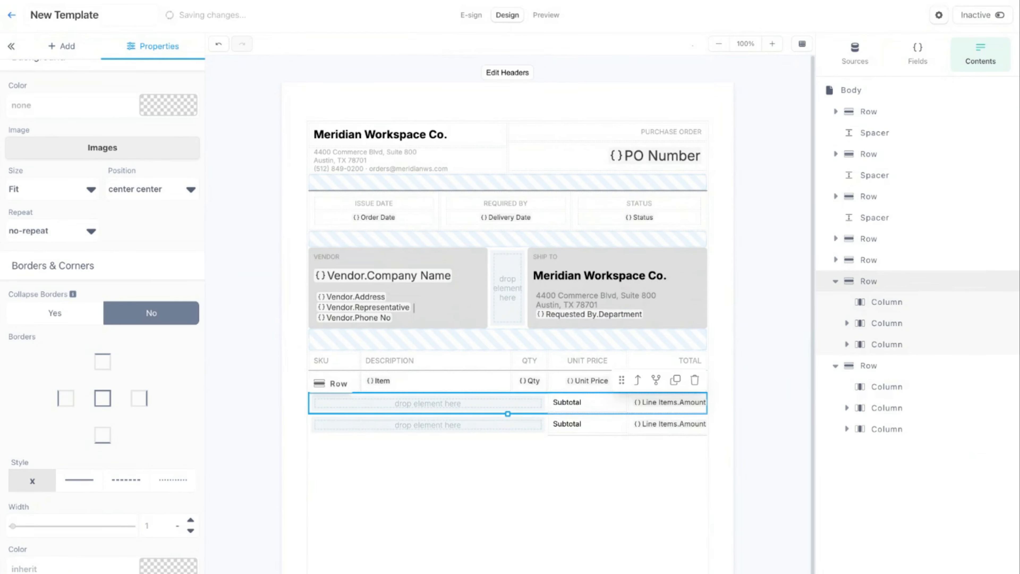
pyautogui.doubleClick(581, 426)
pyautogui.write('Sh')
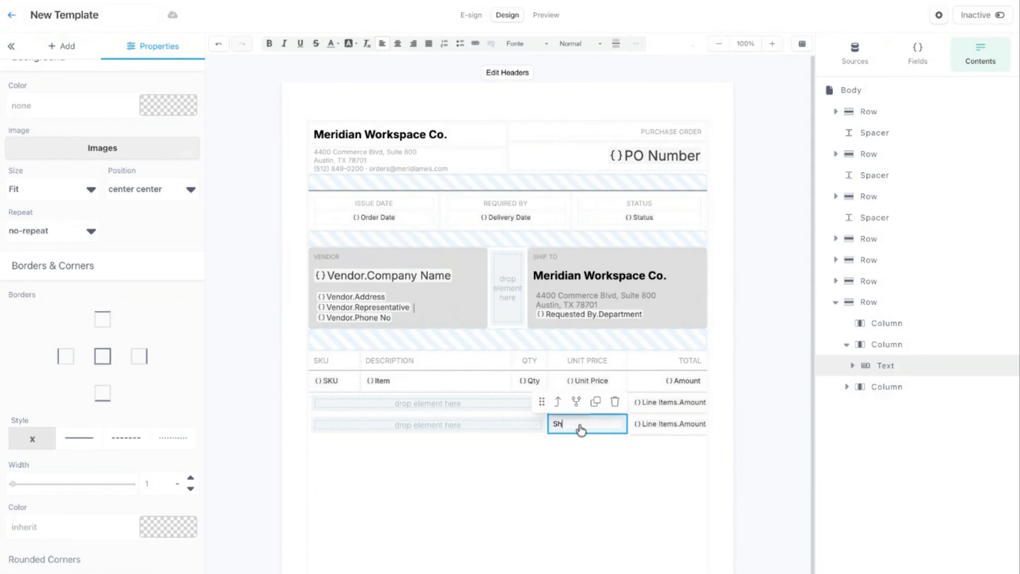
pyautogui.write('ipping')
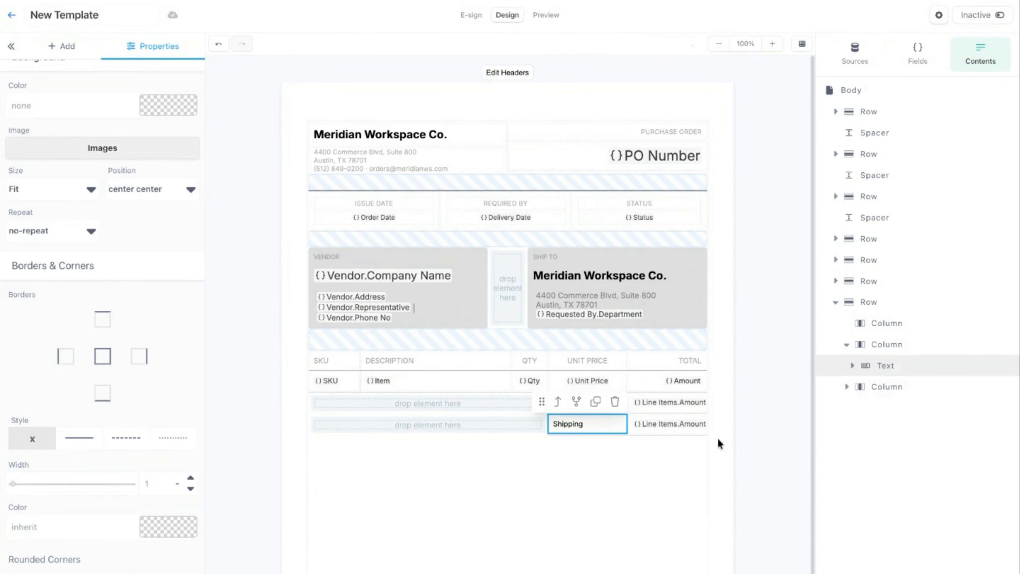
# Replace the Line Items amount token beside the Shipping label with the Shipping merge field.
pyautogui.click(691, 425)
pyautogui.click(693, 406)
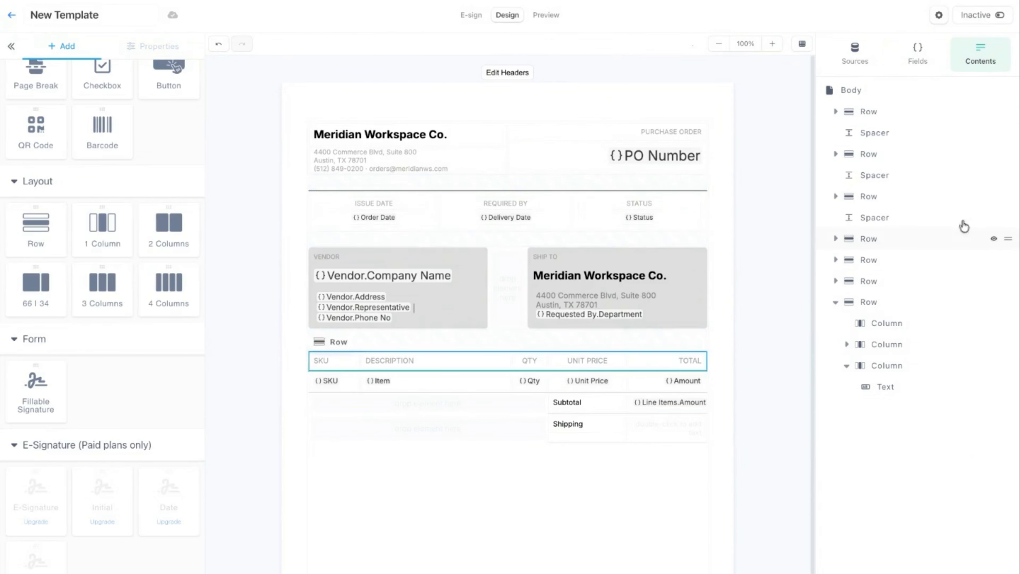
pyautogui.click(918, 54)
pyautogui.moveTo(876, 279); pyautogui.dragTo(679, 425)
# Label the next totals row "Tax ()" with the Tax field inside the parentheses, and place the Tax Total field in its amount column.
pyautogui.doubleClick(569, 445)
pyautogui.write('Tax ()')
pyautogui.moveTo(859, 242); pyautogui.dragTo(571, 446)
pyautogui.doubleClick(669, 449)
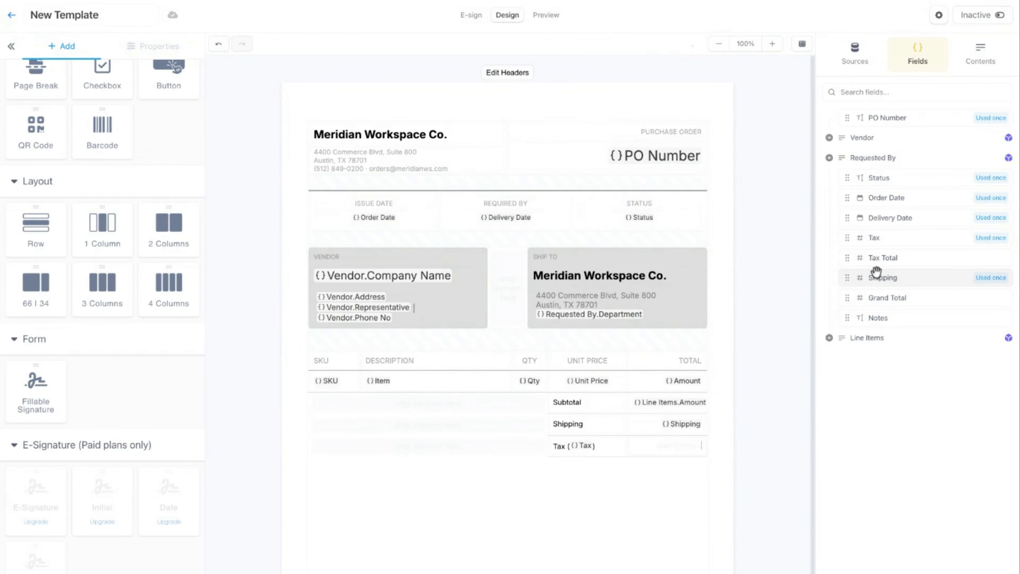
pyautogui.moveTo(876, 272); pyautogui.dragTo(679, 445)
# Format the Shipping token as currency with two decimal places and save it.
pyautogui.doubleClick(682, 424)
pyautogui.click(578, 151)
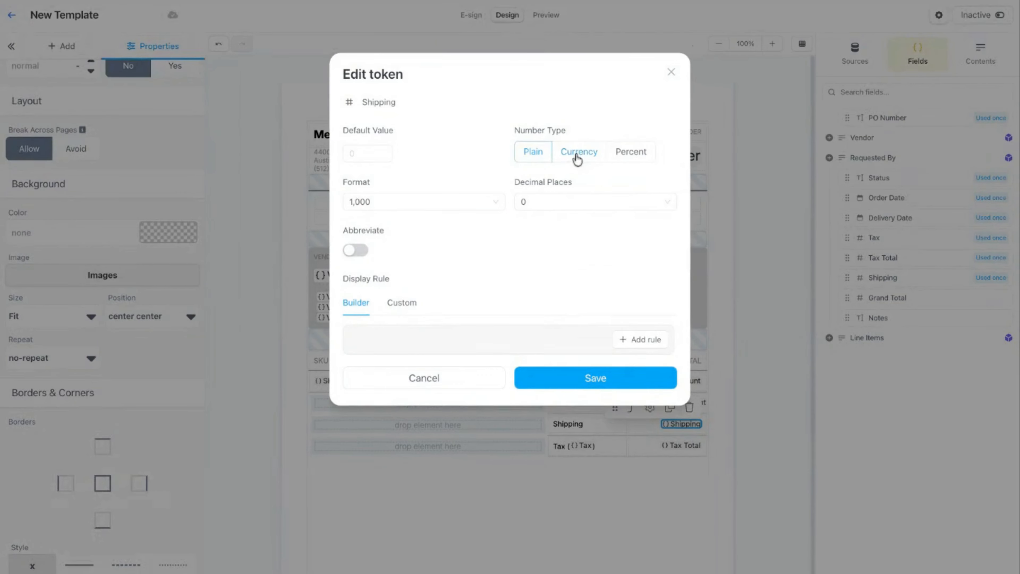
pyautogui.click(590, 205)
pyautogui.click(592, 259)
pyautogui.click(603, 377)
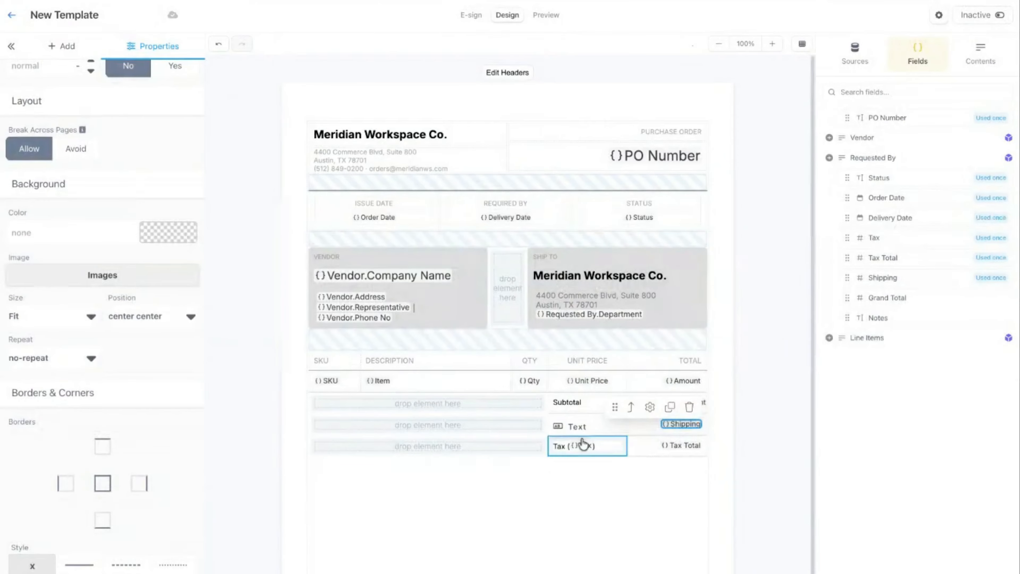
# Set the number type of the Tax token in the tax row's label to Percent and save it.
pyautogui.doubleClick(581, 445)
pyautogui.click(640, 153)
pyautogui.click(596, 378)
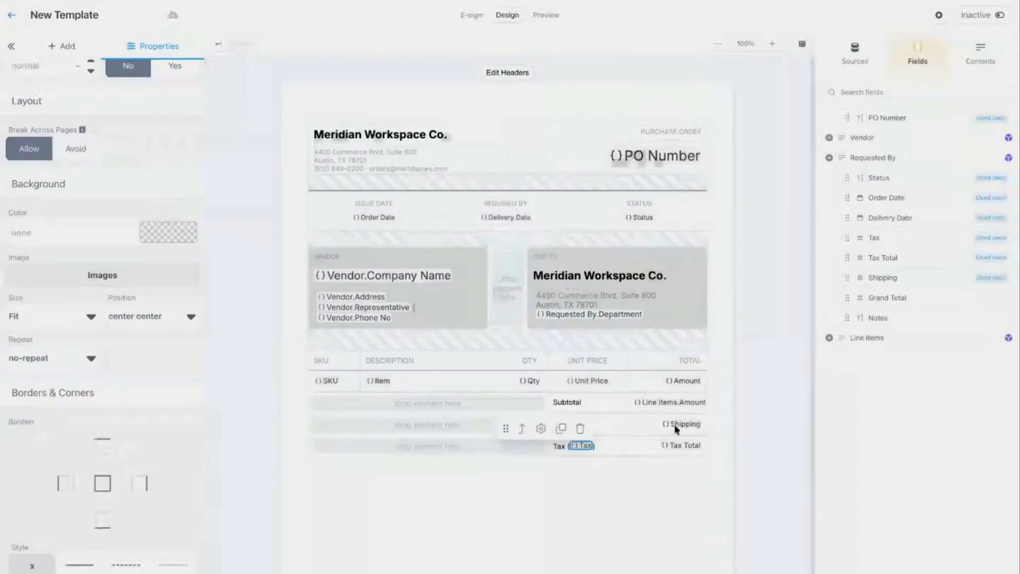
# Format the Tax Total token as currency with two decimal places and save it.
pyautogui.doubleClick(682, 445)
pyautogui.click(579, 152)
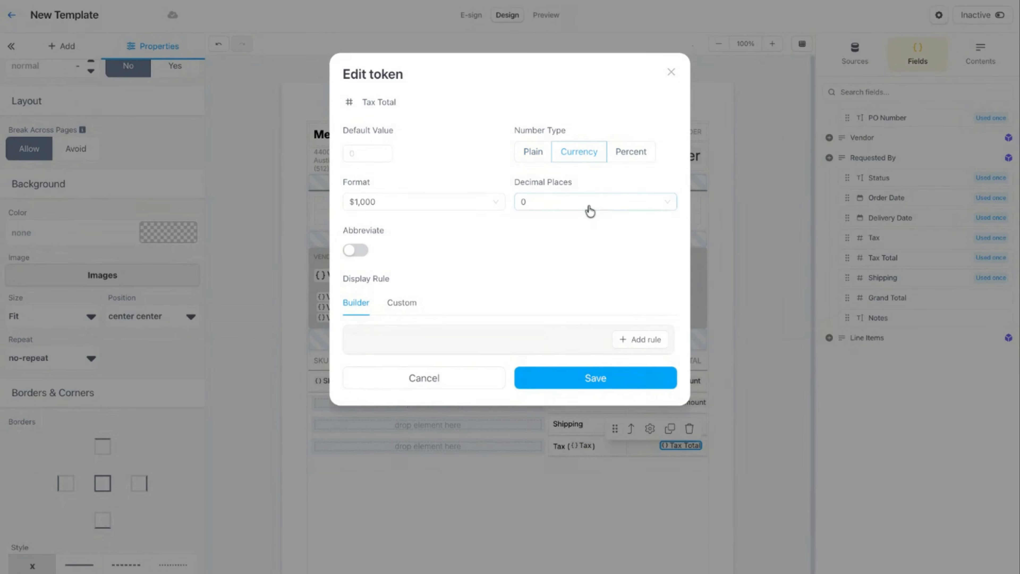
pyautogui.click(589, 205)
pyautogui.click(583, 259)
pyautogui.click(595, 380)
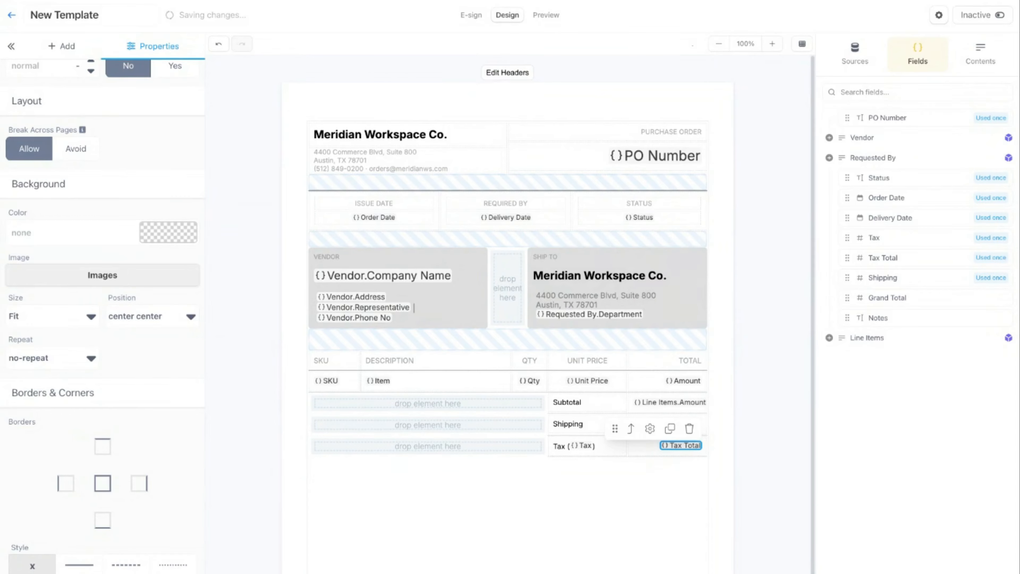
# Duplicate the whole Tax row to create another totals row below it.
pyautogui.click(496, 446)
pyautogui.click(478, 423)
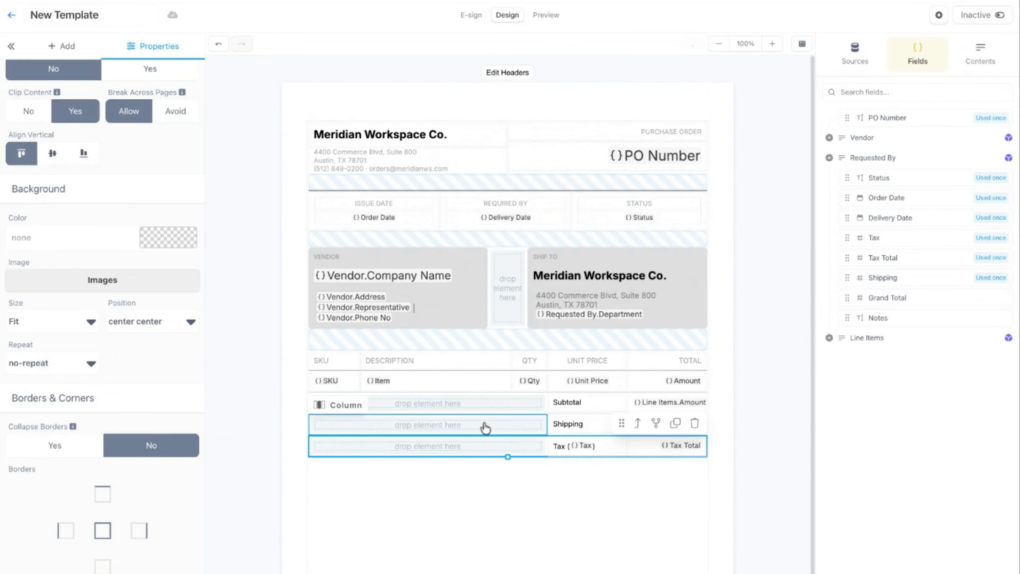
pyautogui.click(675, 423)
# Remove the bottom border from the label and amount columns of the duplicated Tax row.
pyautogui.click(620, 473)
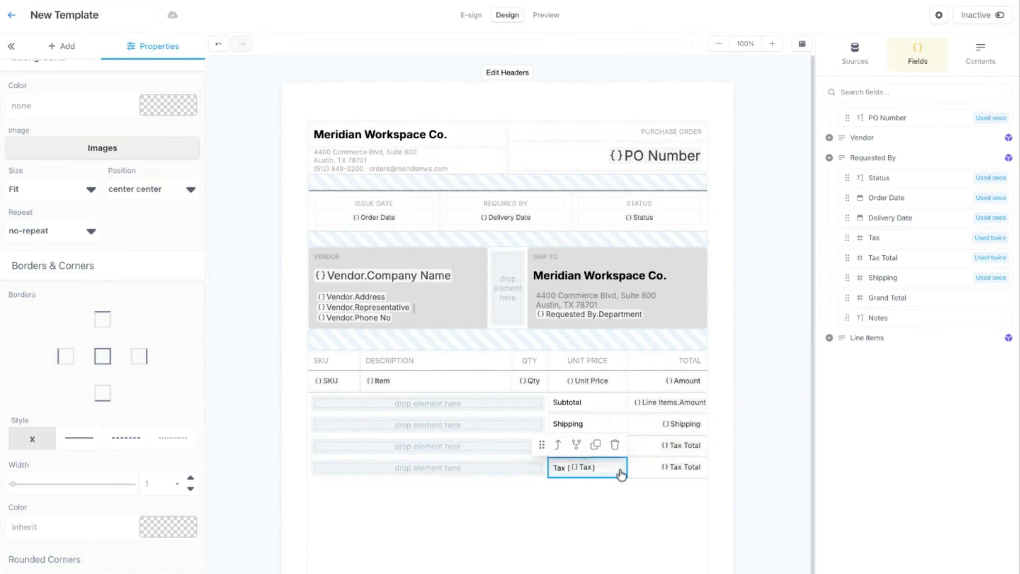
pyautogui.click(977, 72)
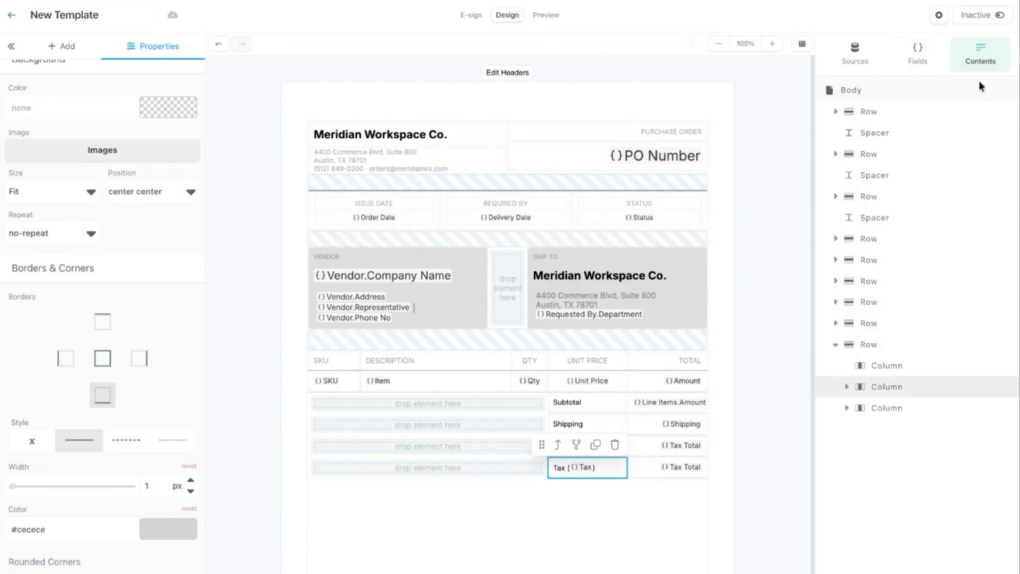
pyautogui.scroll(-1, 93, 523)
pyautogui.click(895, 408)
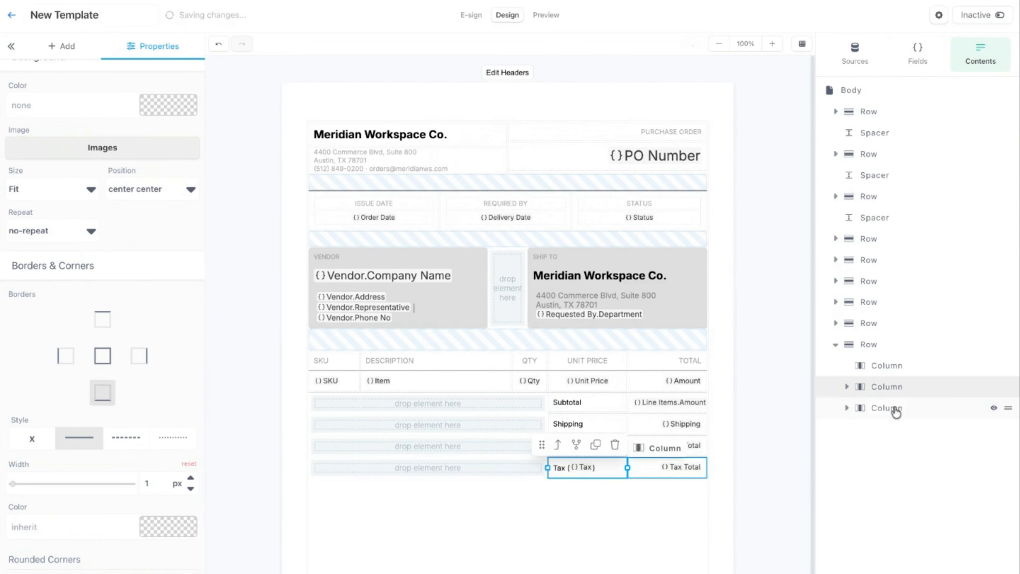
pyautogui.click(190, 506)
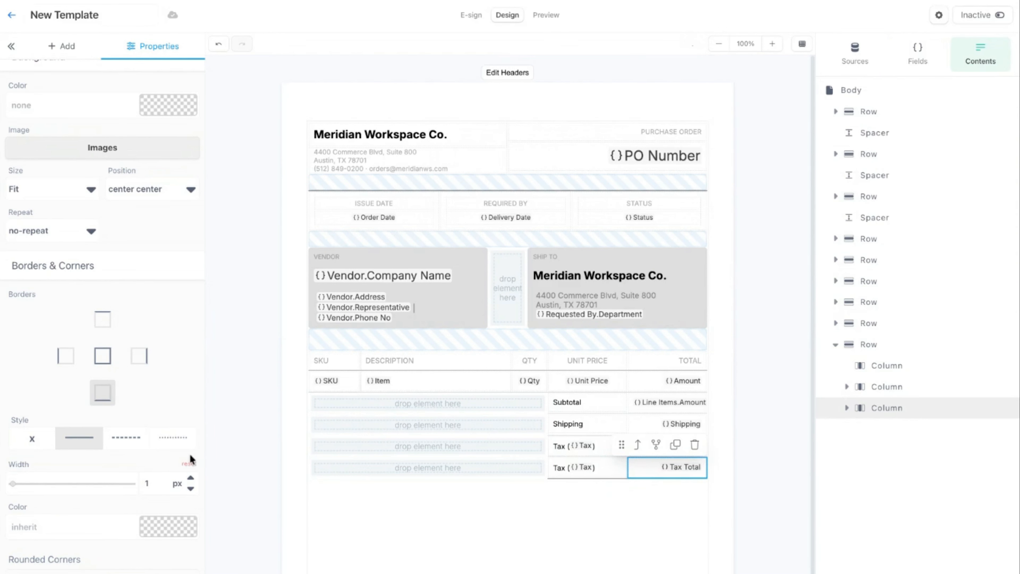
pyautogui.click(77, 440)
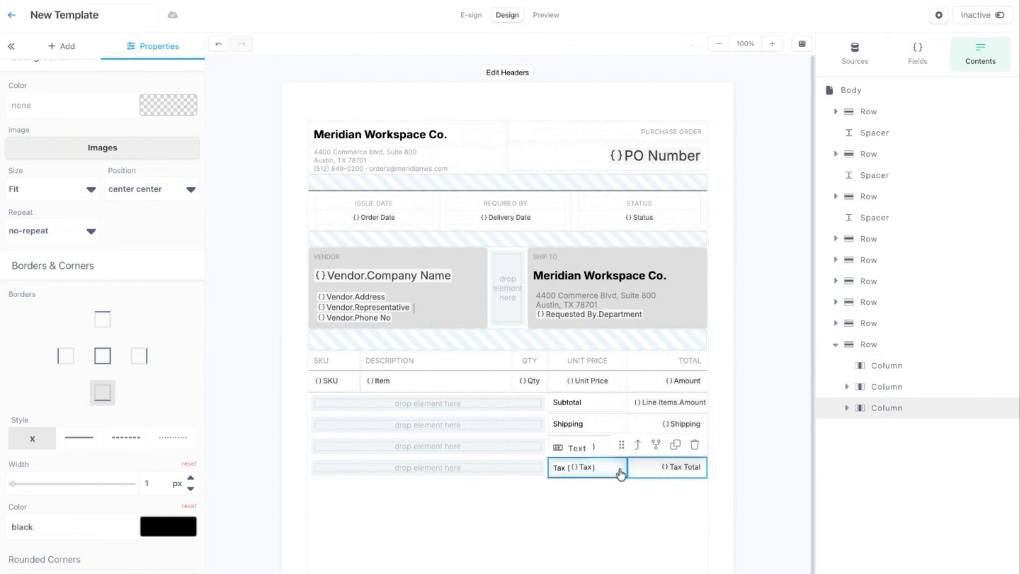
pyautogui.click(896, 387)
pyautogui.click(68, 438)
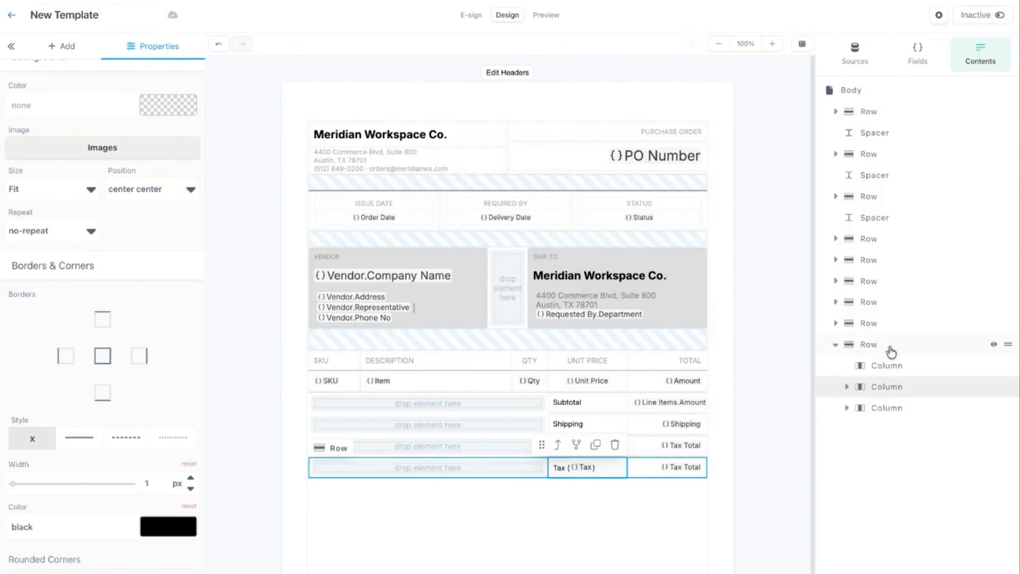
# Set the background of both the label and amount columns in the duplicated Tax row to #000000.
pyautogui.keyDown('shift'); pyautogui.click(917, 412); pyautogui.keyUp('shift')
pyautogui.scroll(10, 71, 278)
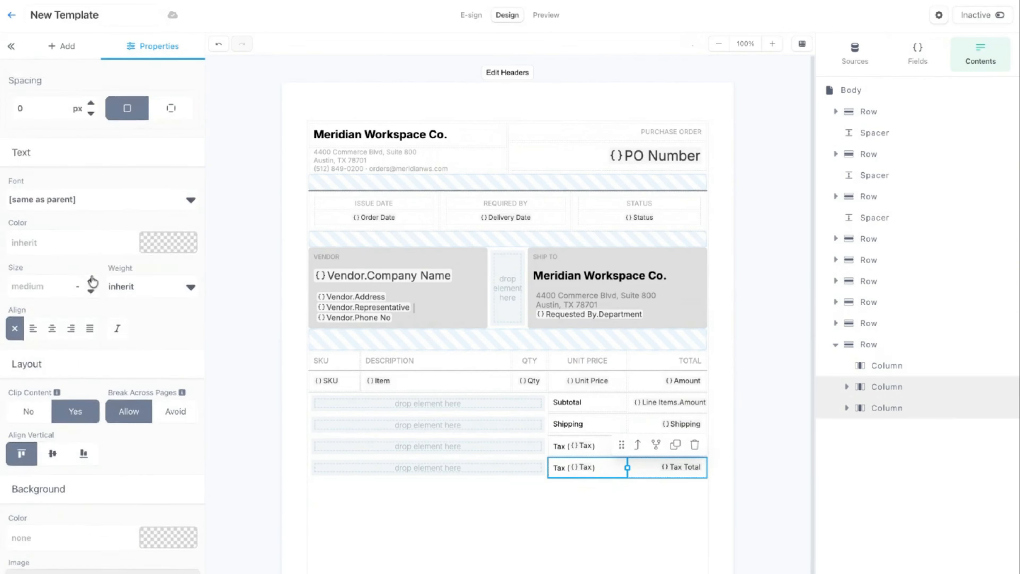
pyautogui.scroll(-7, 161, 373)
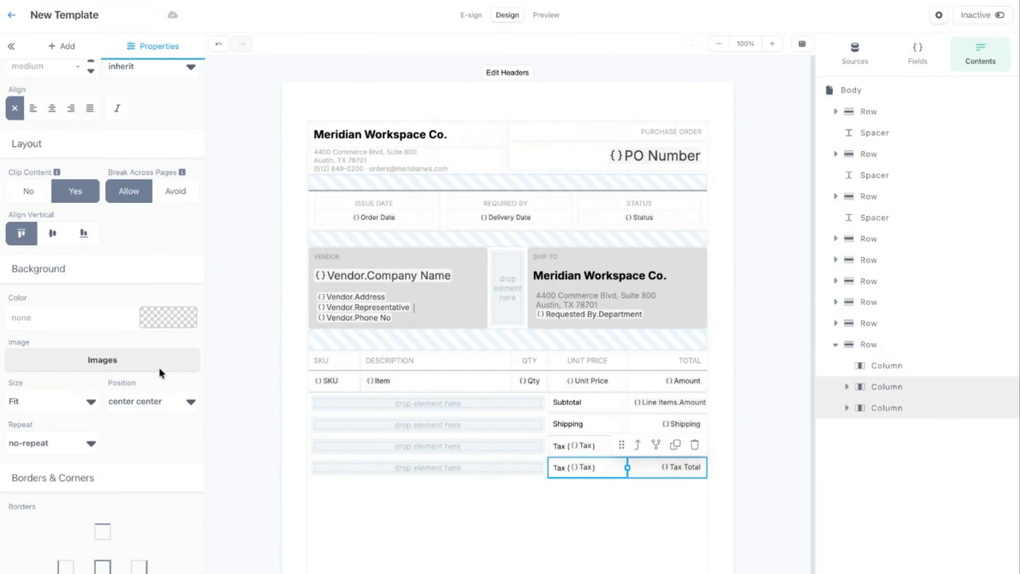
pyautogui.click(160, 322)
pyautogui.click(211, 388)
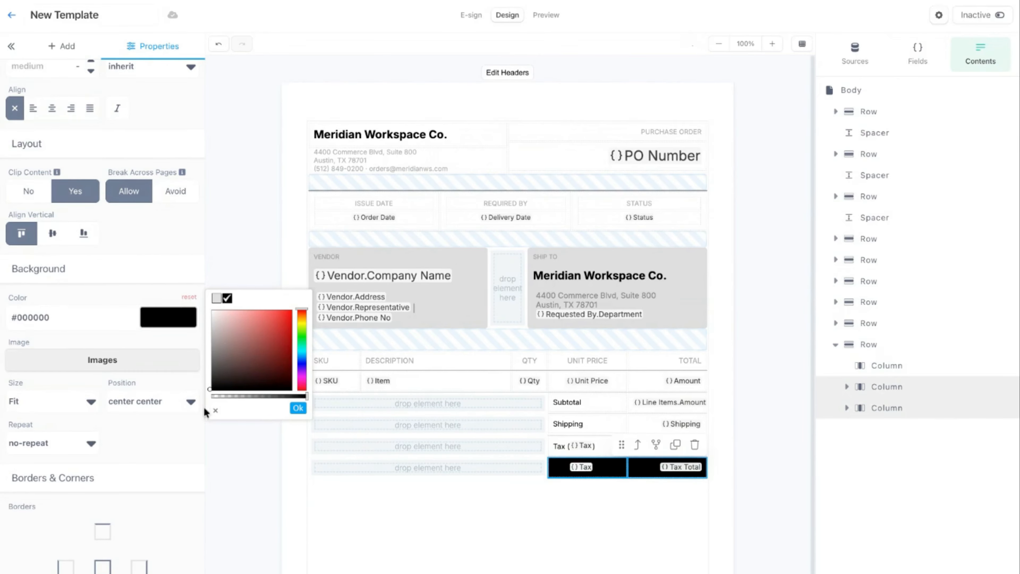
pyautogui.click(298, 408)
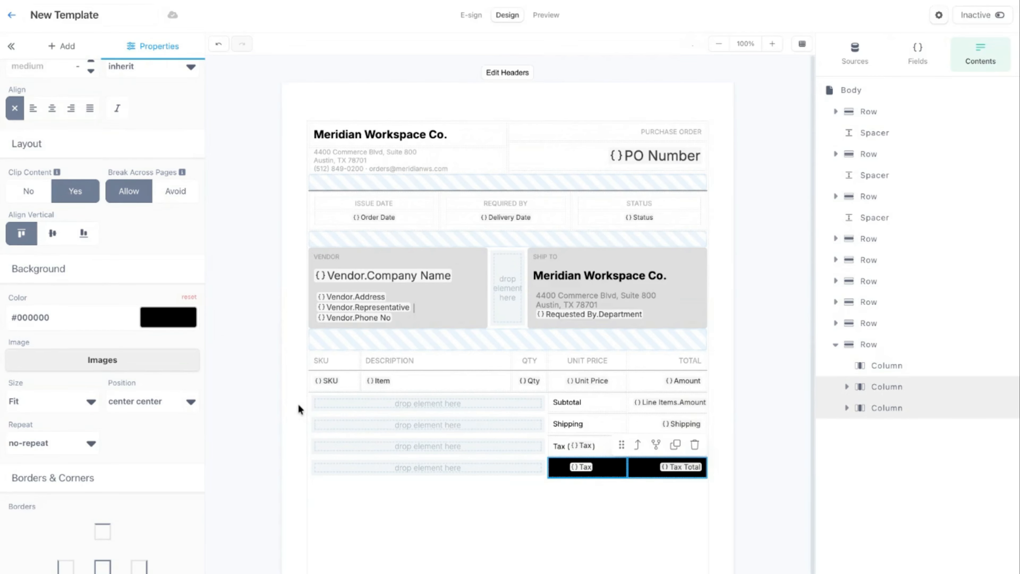
# Set the text color of the two black columns in the last totals row to #ffffff.
pyautogui.scroll(8, 103, 281)
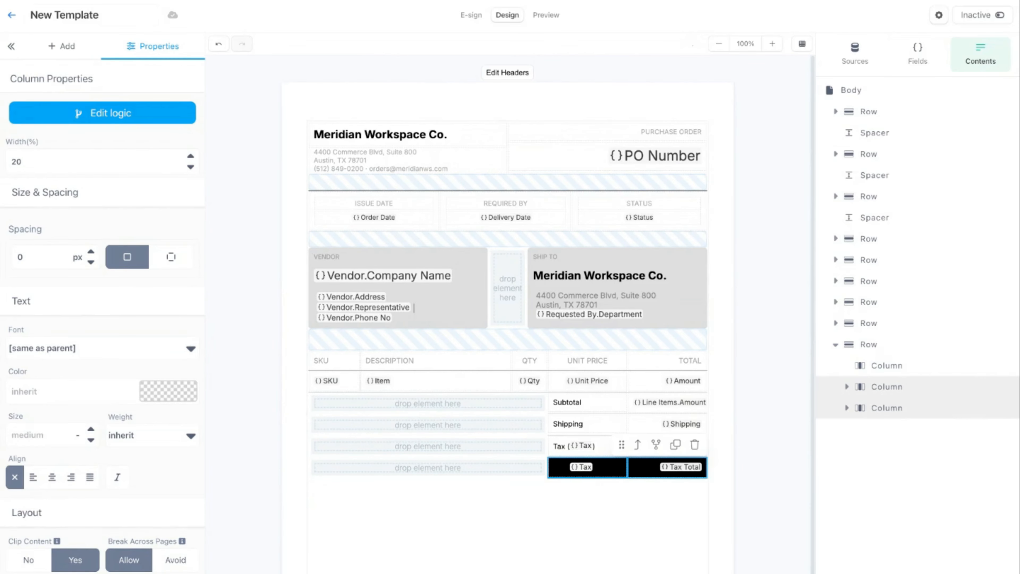
pyautogui.click(165, 394)
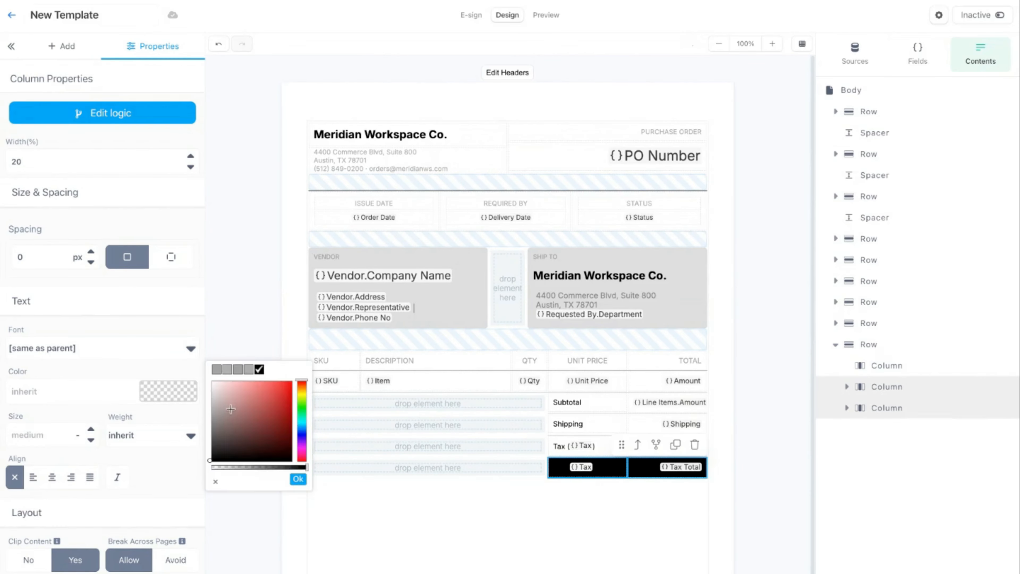
pyautogui.moveTo(229, 408); pyautogui.dragTo(206, 380)
pyautogui.click(298, 479)
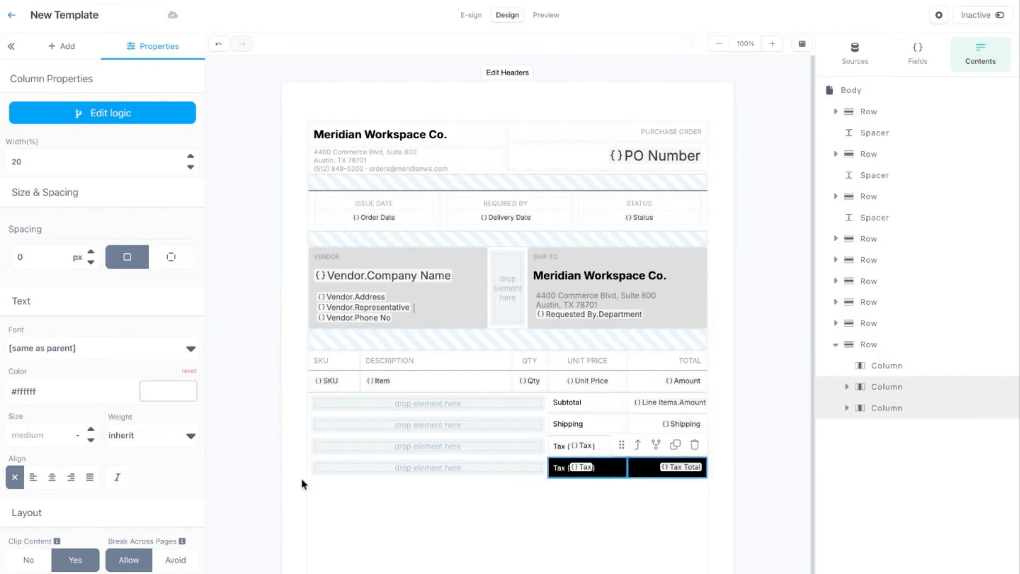
# Replace the Tax label in the black totals row with the text TOTAL.
pyautogui.click(617, 474)
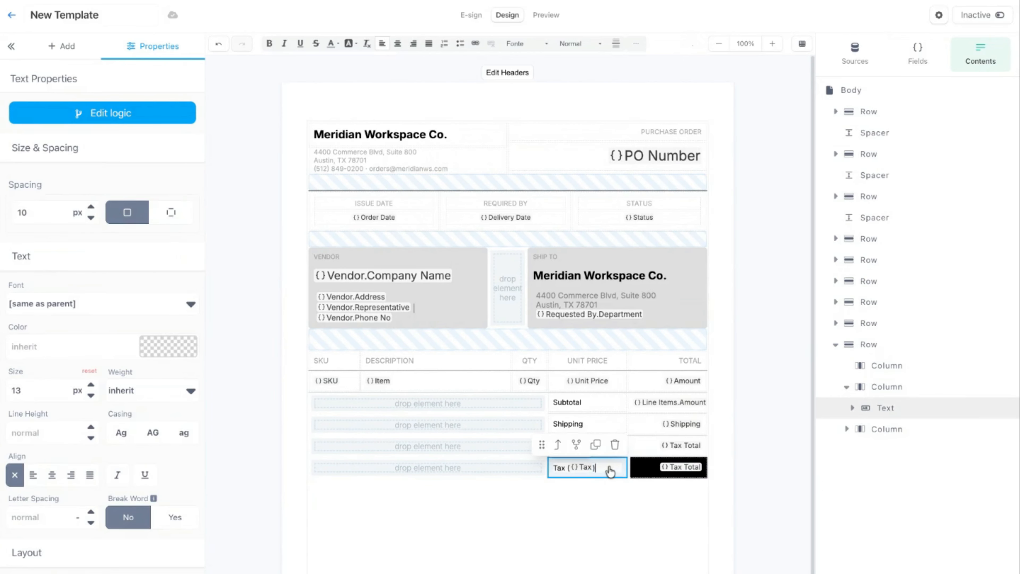
pyautogui.press('BackSpace')
pyautogui.press('BackSpace')
pyautogui.press('BackSpace')
pyautogui.press('BackSpace')
pyautogui.press('BackSpace')
pyautogui.press('BackSpace')
pyautogui.press('BackSpace')
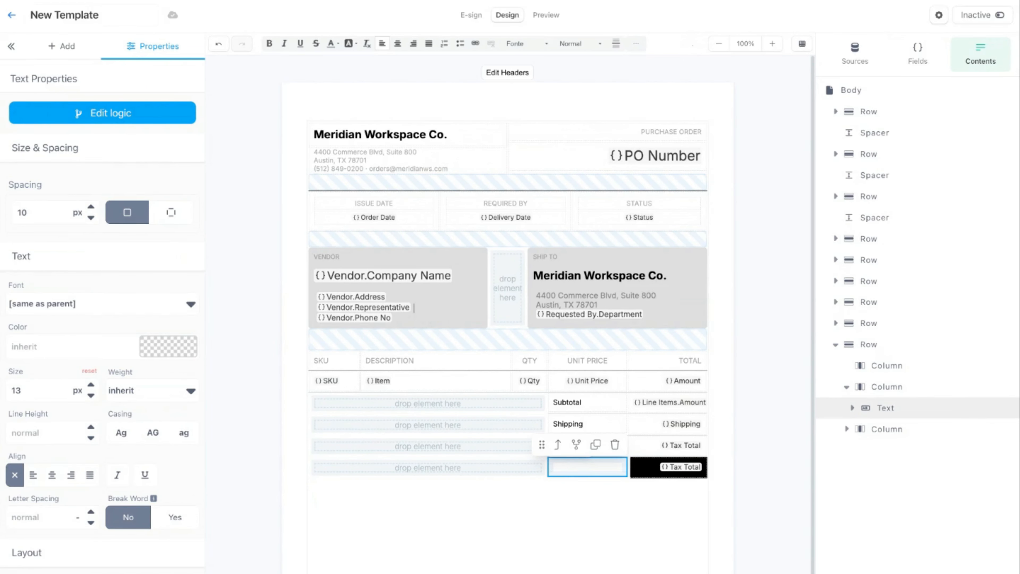
pyautogui.write('L')
pyautogui.click(685, 467)
pyautogui.write('TOTA')
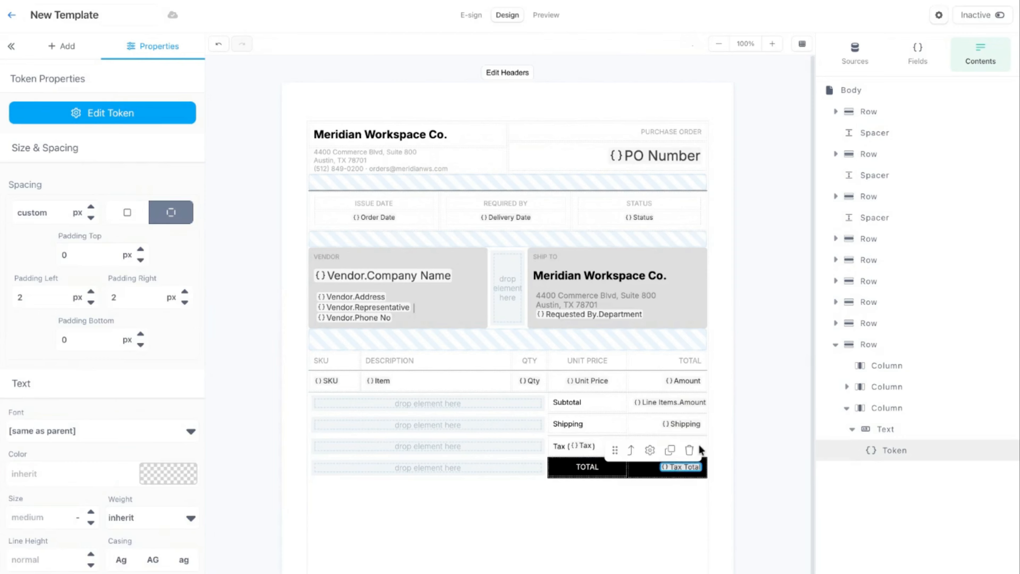
# Delete the Tax Total token from the black totals row and insert the Grand Total field in its place.
pyautogui.click(691, 448)
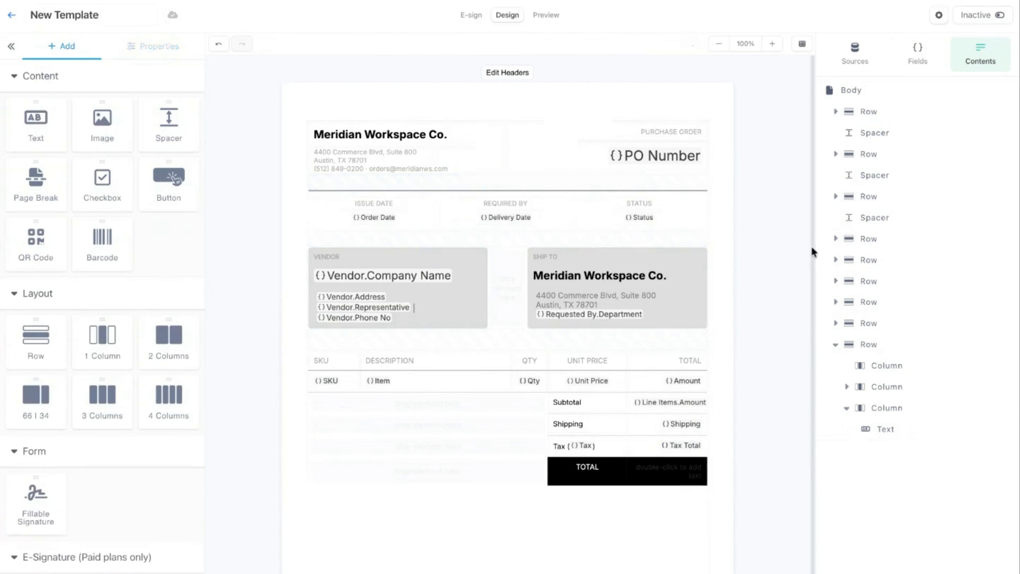
pyautogui.click(919, 54)
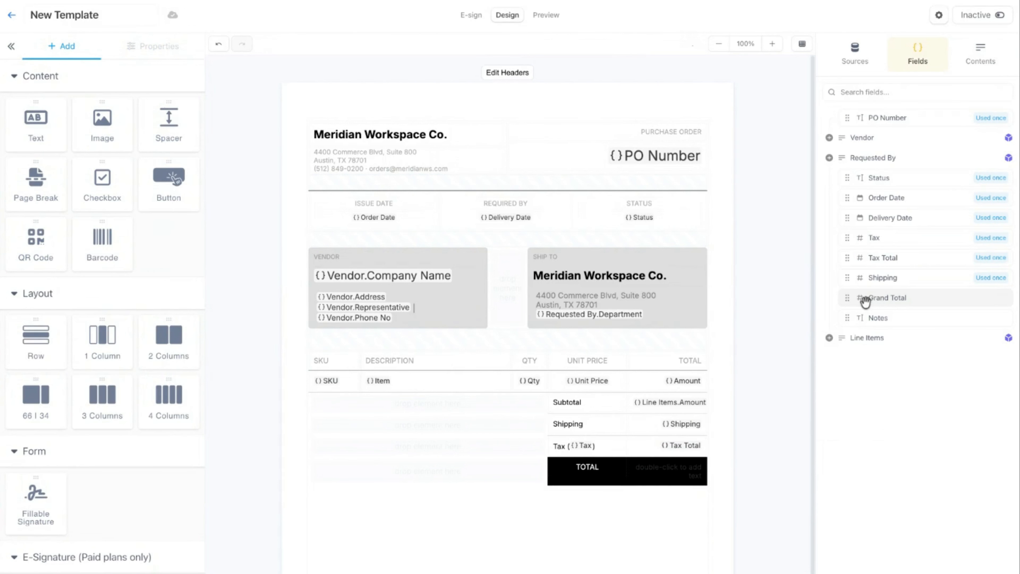
pyautogui.moveTo(866, 301); pyautogui.dragTo(679, 467)
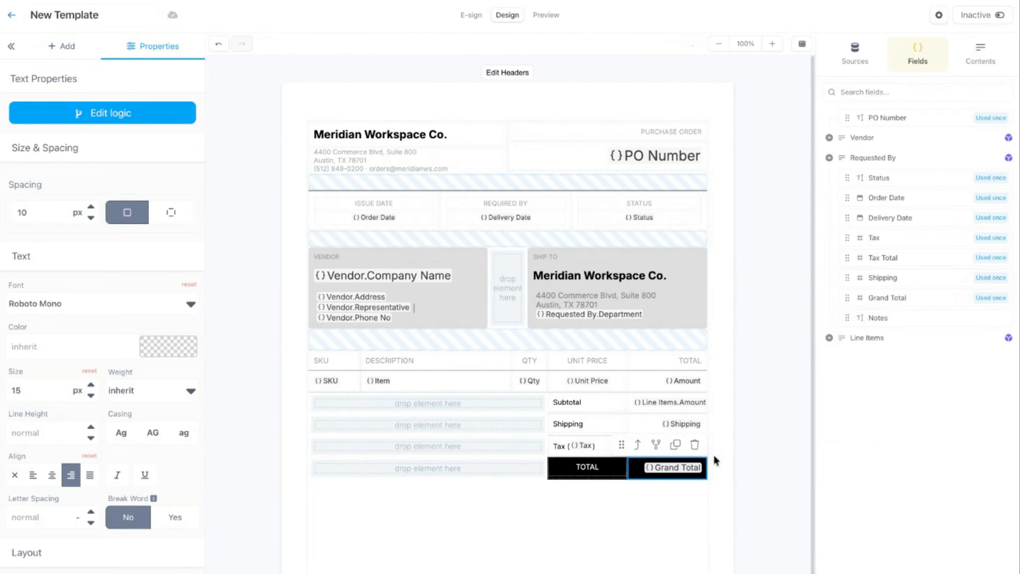
# Format the Grand Total token as Currency with 2 decimal places and save it.
pyautogui.click(650, 450)
pyautogui.click(579, 151)
pyautogui.click(579, 202)
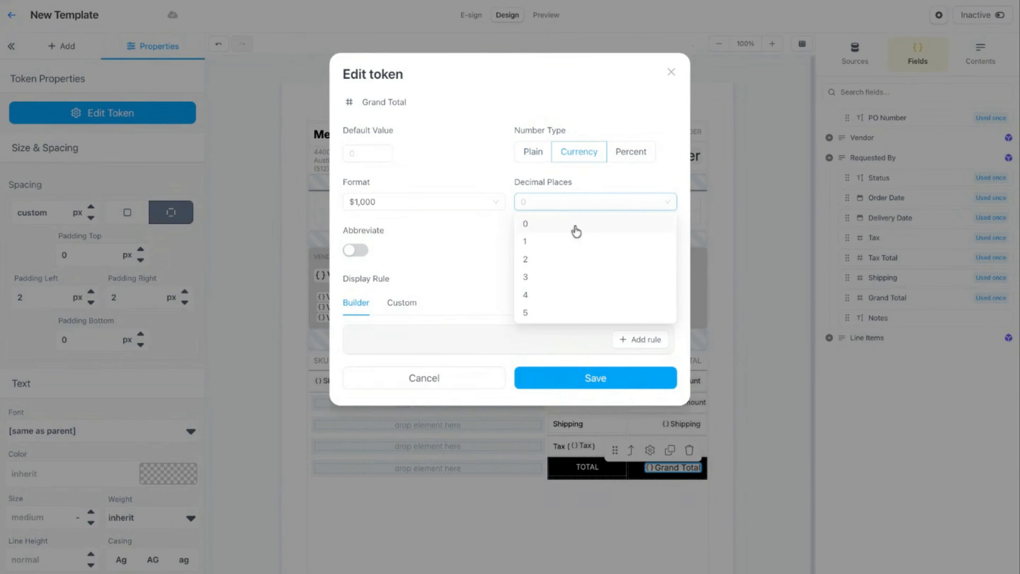
pyautogui.click(584, 258)
pyautogui.click(620, 380)
# Generate a preview with the sample purchase order to check the grand total's formatting, and return to the design.
pyautogui.click(547, 15)
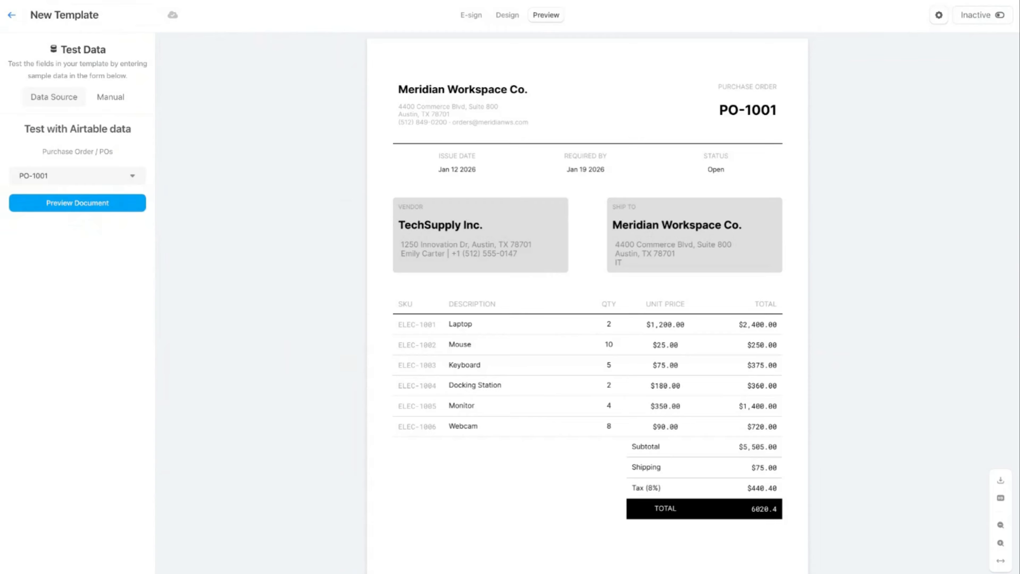
pyautogui.click(66, 203)
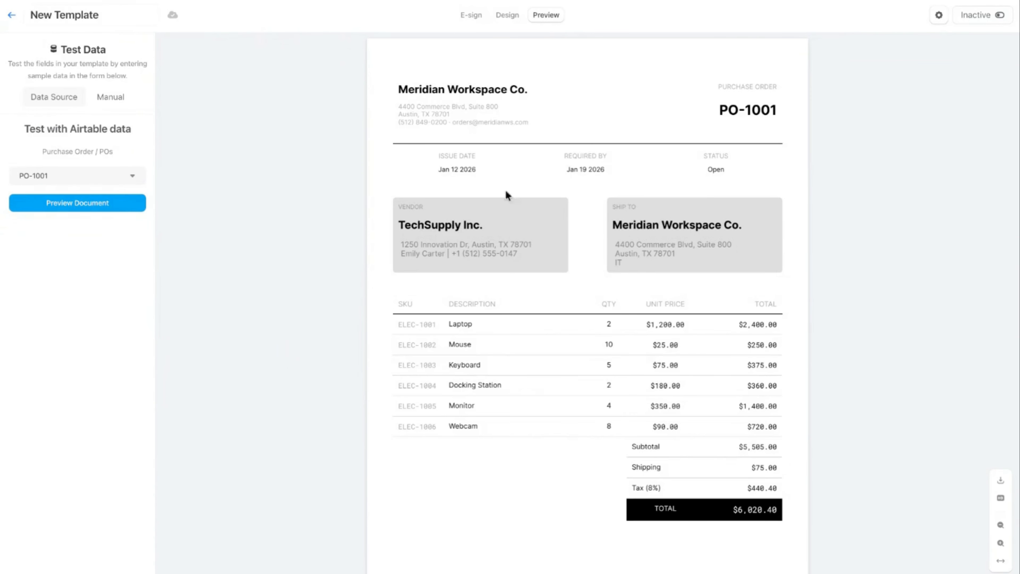
pyautogui.click(507, 17)
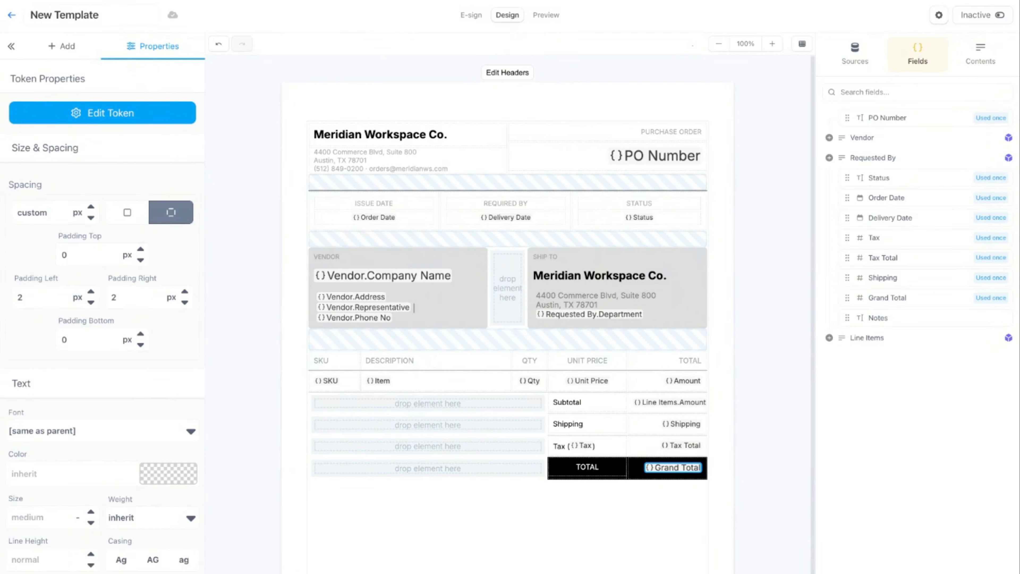
# Add a spacer below the TOTAL row and set its height to 30 px.
pyautogui.click(61, 46)
pyautogui.moveTo(80, 226); pyautogui.dragTo(482, 492)
pyautogui.click(51, 197)
pyautogui.write('30')
pyautogui.press('Return')
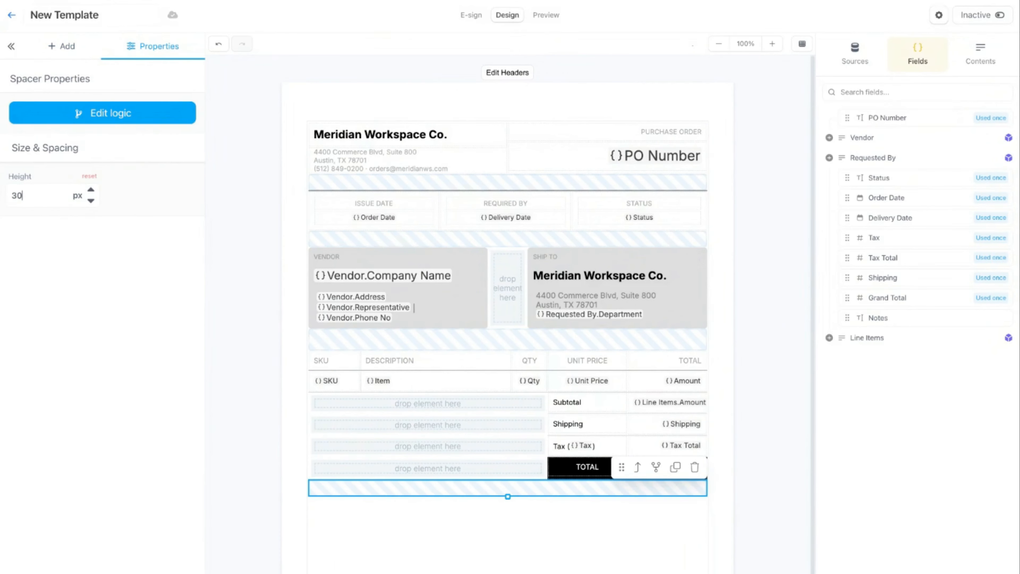
# Insert a two-column layout below the new spacer and add a text element reading NOTES to its first column.
pyautogui.click(62, 56)
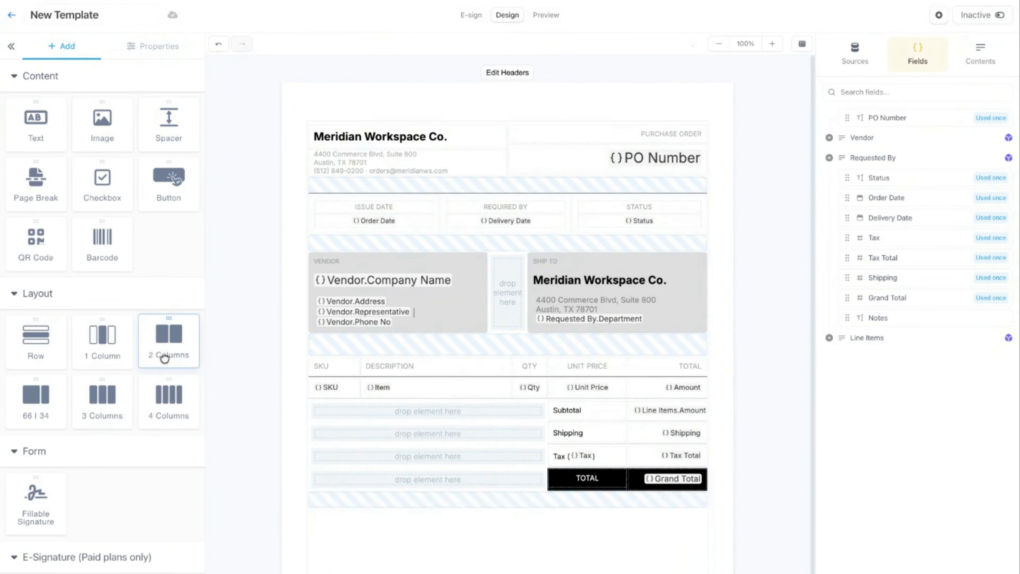
pyautogui.moveTo(164, 357); pyautogui.dragTo(408, 512)
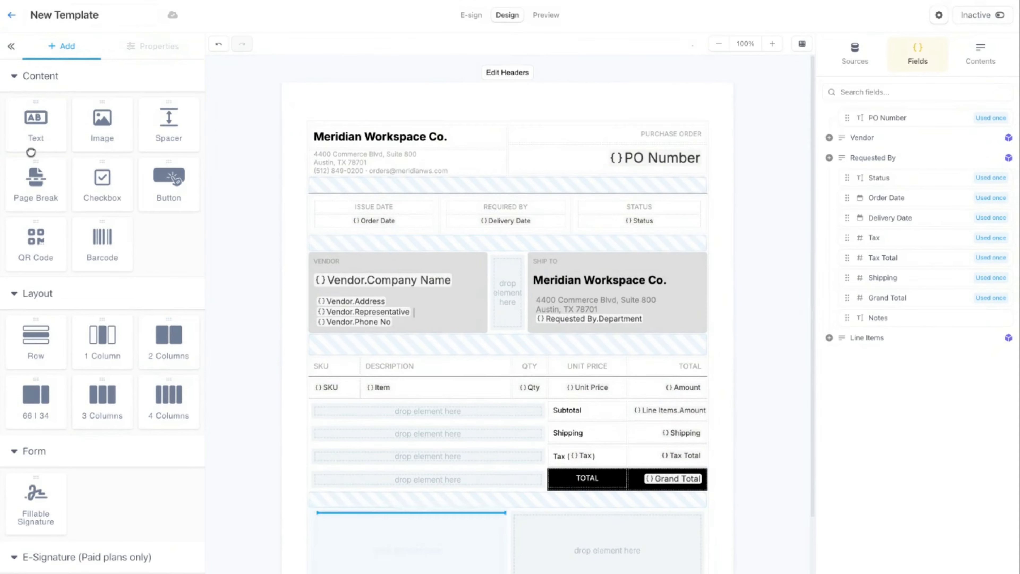
pyautogui.moveTo(31, 153); pyautogui.dragTo(401, 513)
pyautogui.write('N')
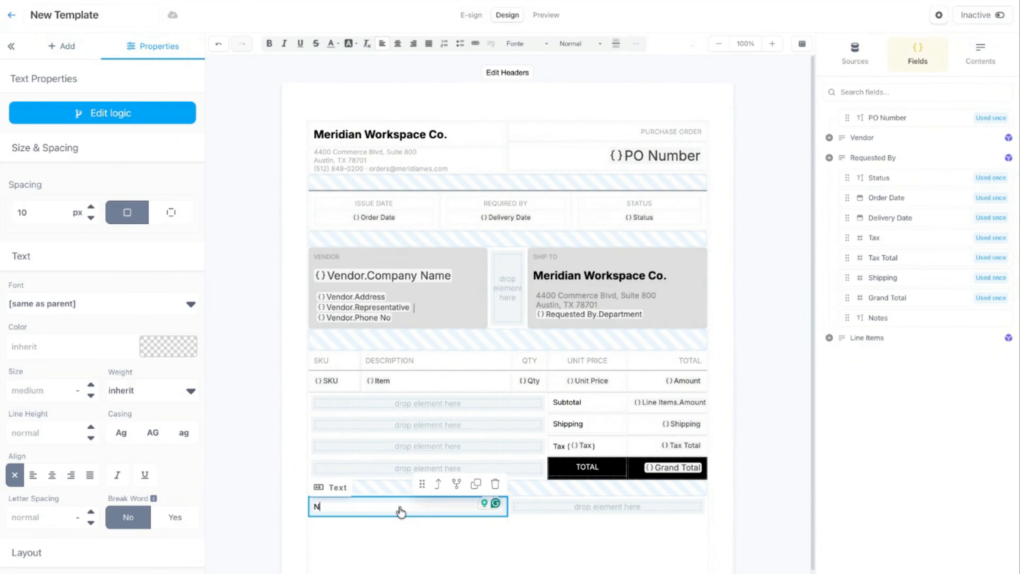
pyautogui.write('OTES')
# Match the NOTES label to the VENDOR label with text size 11 px and color #979797.
pyautogui.click(49, 390)
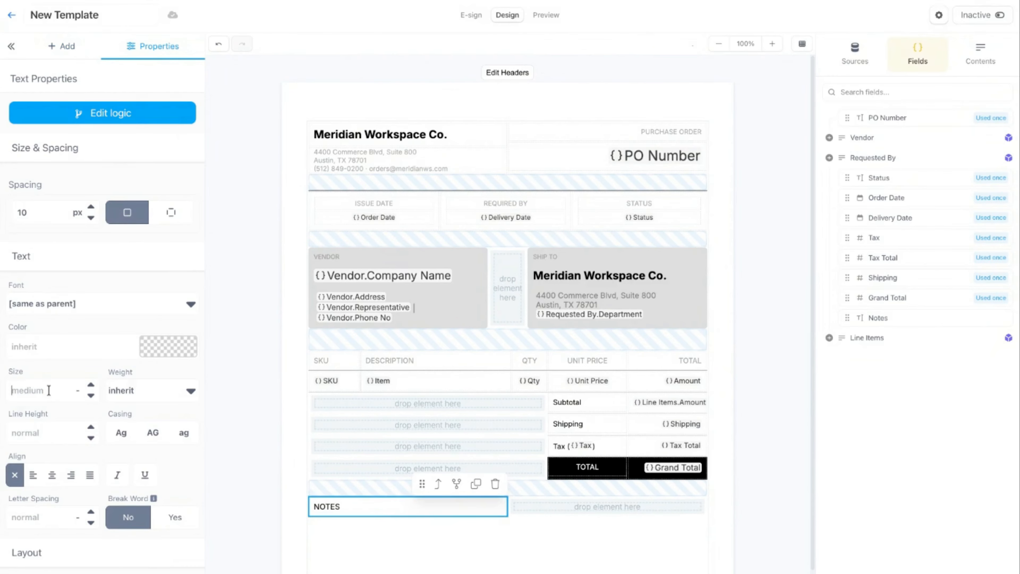
pyautogui.write('13')
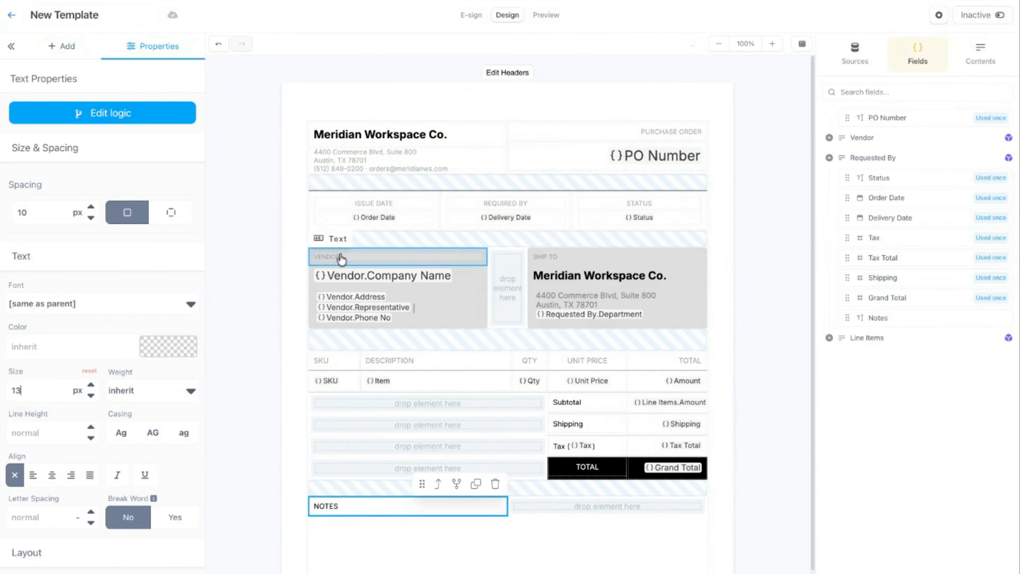
pyautogui.click(353, 257)
pyautogui.click(43, 346)
pyautogui.hotkey('ctrl', 'c')
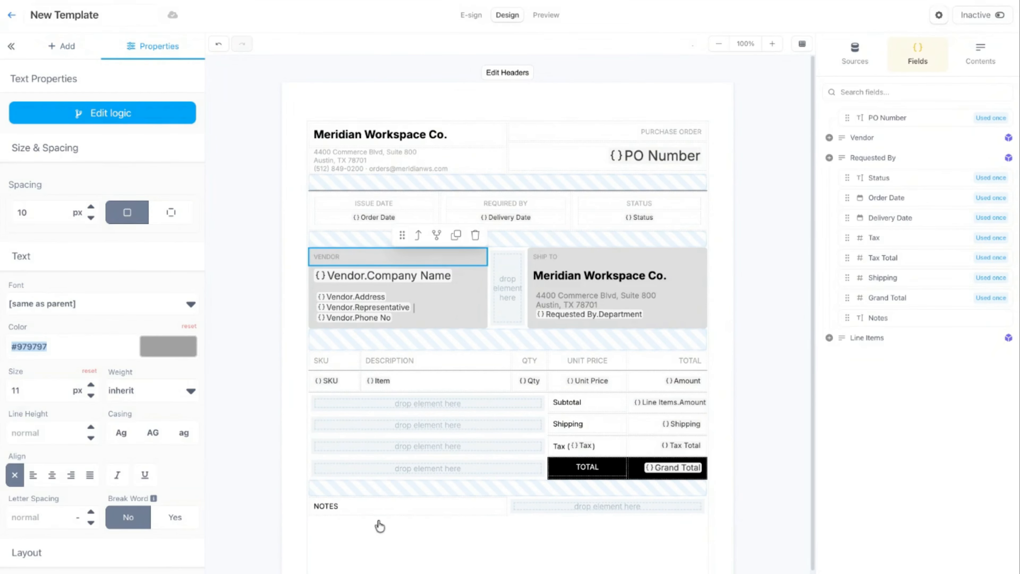
pyautogui.click(381, 511)
pyautogui.click(350, 509)
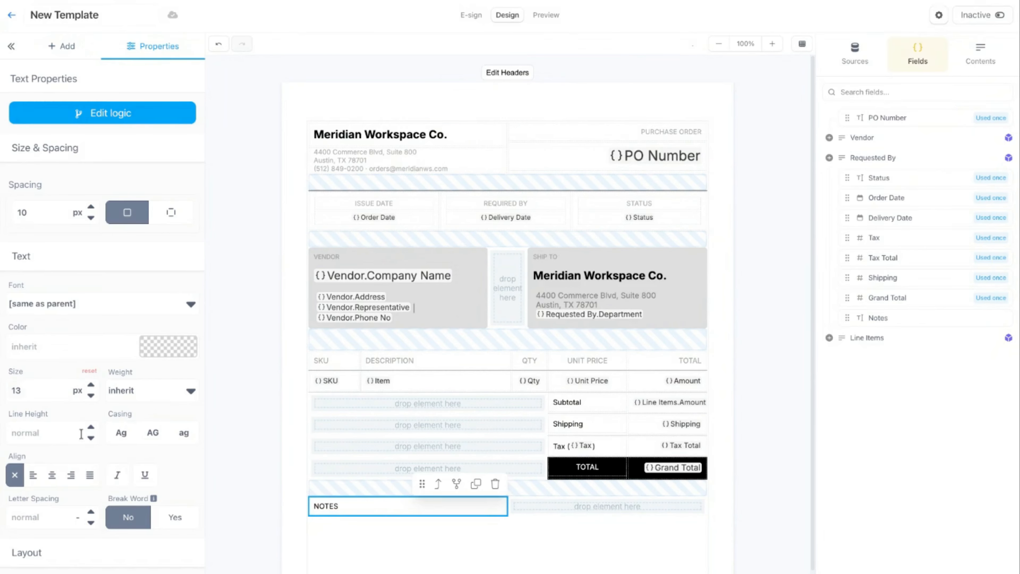
pyautogui.click(91, 395)
pyautogui.click(91, 395)
pyautogui.hotkey('ctrl', 'v')
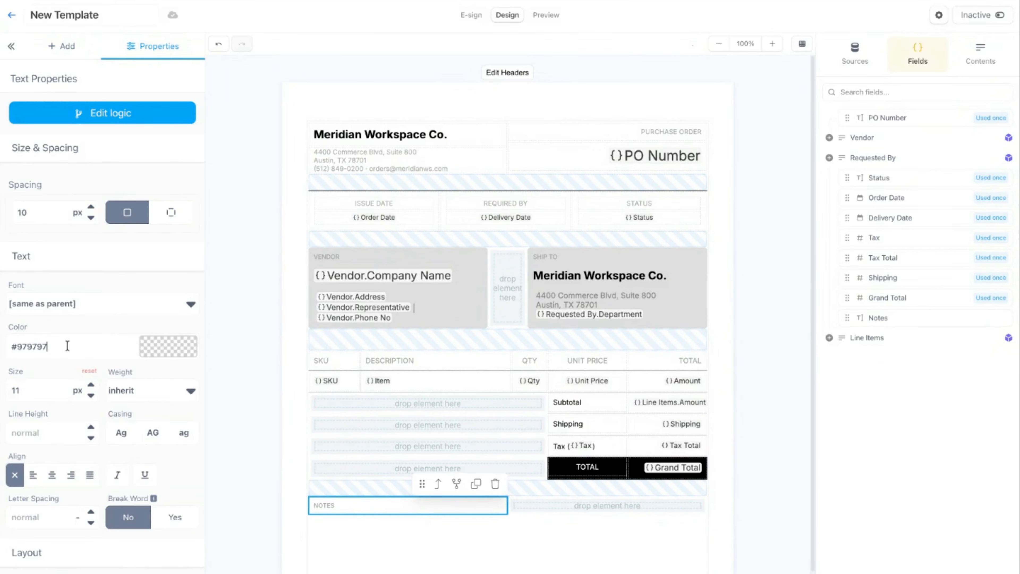
# Duplicate the NOTES label into the second column and change its text to "Terms & Conditions".
pyautogui.click(475, 483)
pyautogui.moveTo(429, 484); pyautogui.dragTo(594, 520)
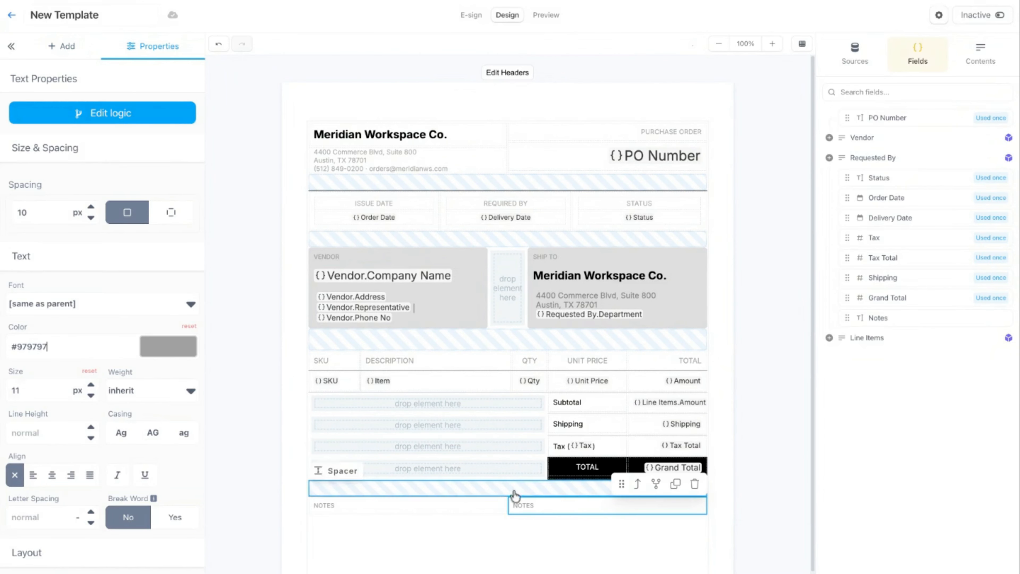
pyautogui.doubleClick(579, 510)
pyautogui.write('Terms & Conditions')
pyautogui.click(719, 517)
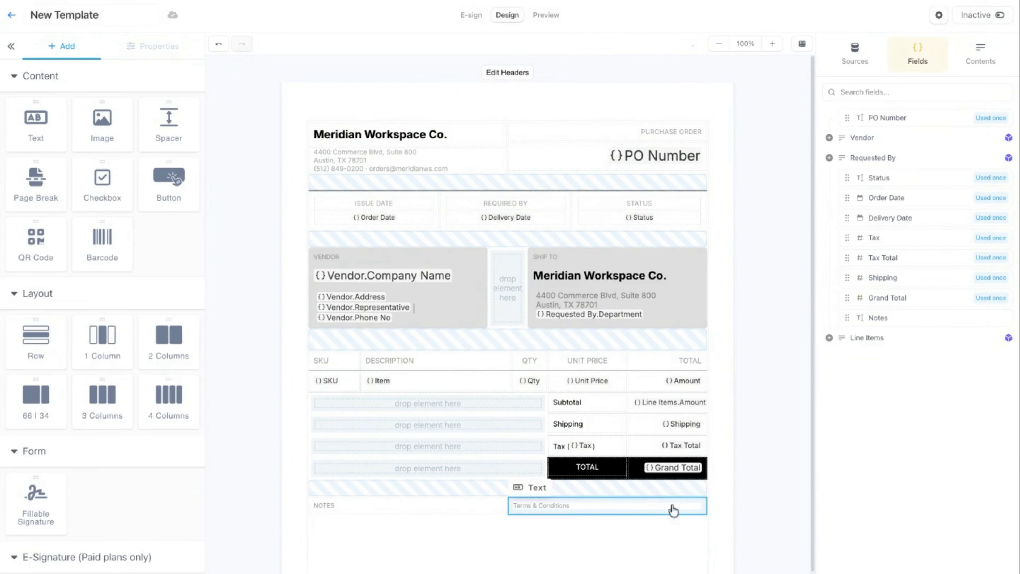
# Duplicate the Terms & Conditions label, reset the copy's text color, and replace its text with the Net 30 payment and warranty terms paragraph.
pyautogui.click(639, 507)
pyautogui.click(676, 484)
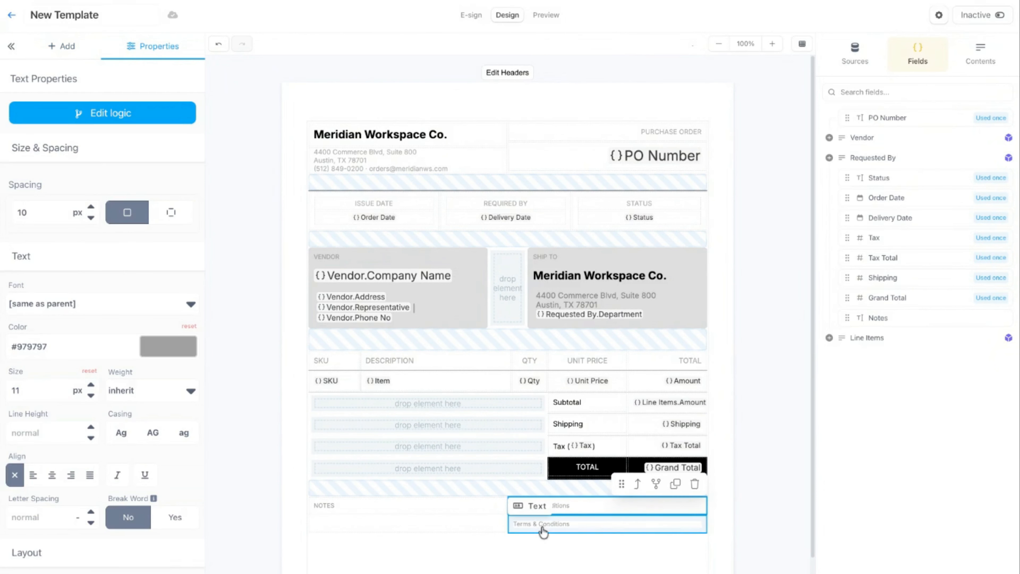
pyautogui.click(545, 527)
pyautogui.click(435, 557)
pyautogui.click(597, 525)
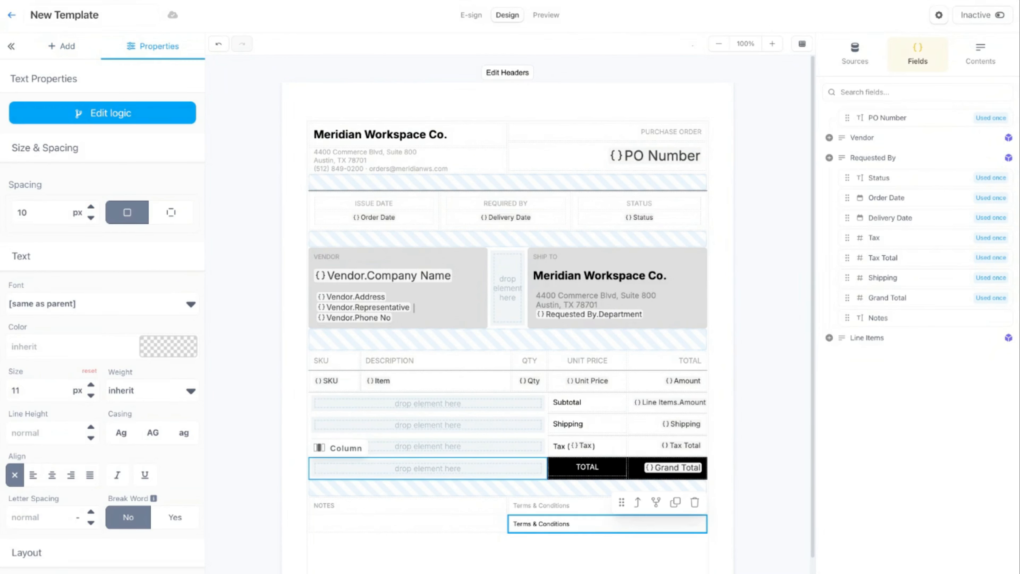
pyautogui.doubleClick(574, 525)
pyautogui.hotkey('ctrl', 'v')
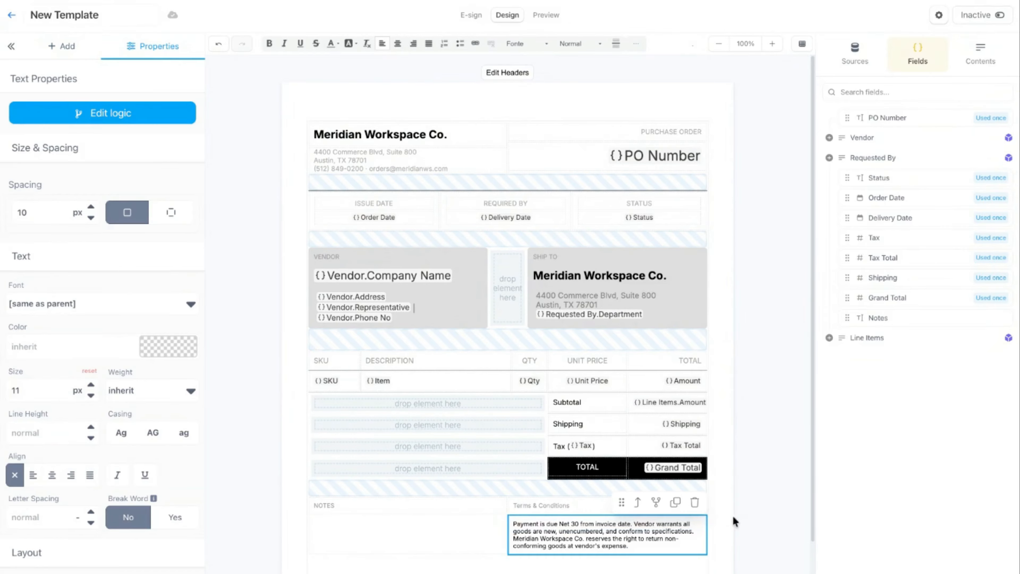
pyautogui.click(735, 521)
# Place a duplicate of the terms paragraph under the NOTES label and replace its content with the Notes field.
pyautogui.click(642, 530)
pyautogui.click(675, 505)
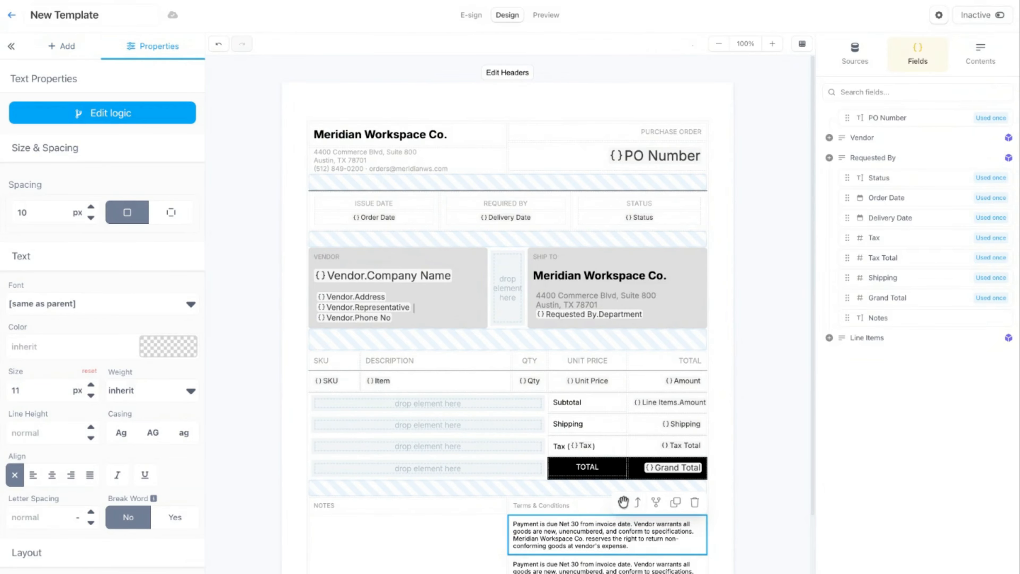
pyautogui.moveTo(622, 503); pyautogui.dragTo(361, 557)
pyautogui.doubleClick(384, 541)
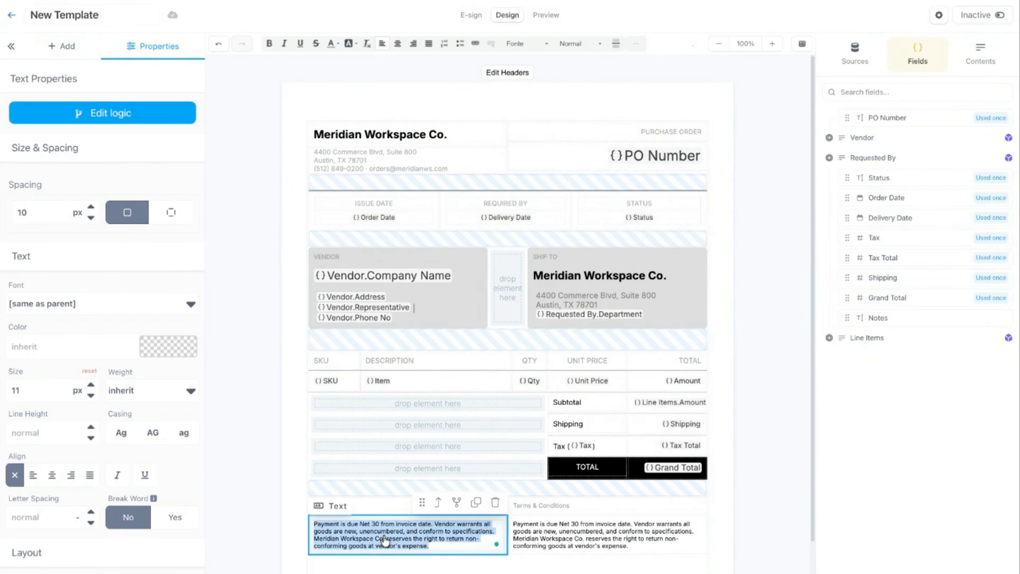
pyautogui.press('BackSpace')
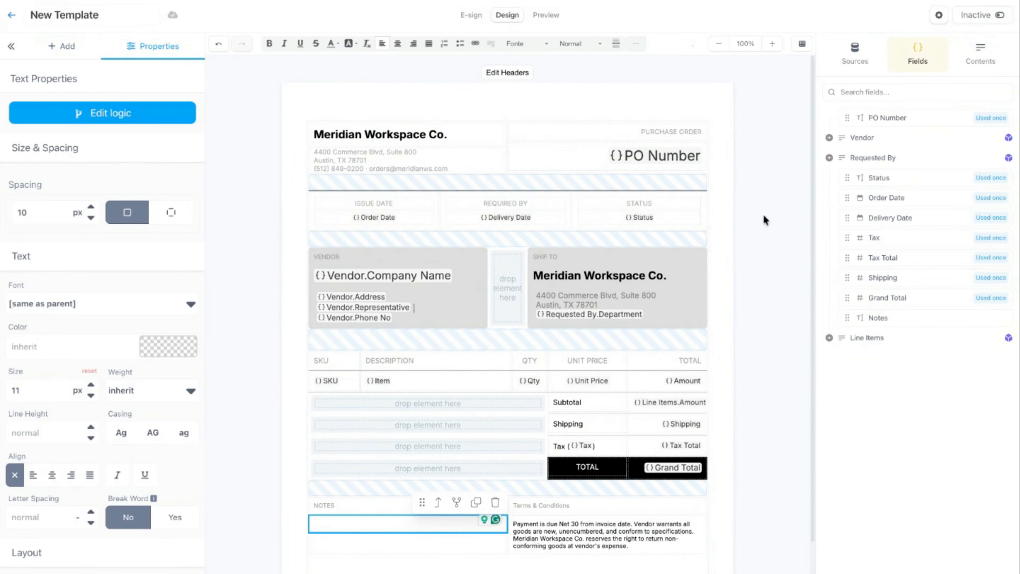
pyautogui.click(869, 320)
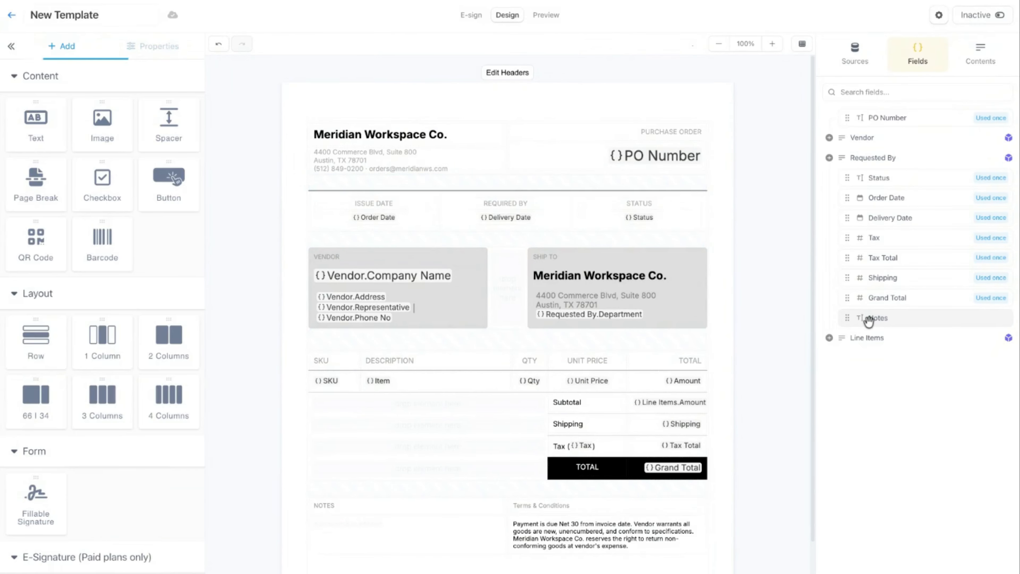
pyautogui.moveTo(869, 321); pyautogui.dragTo(402, 524)
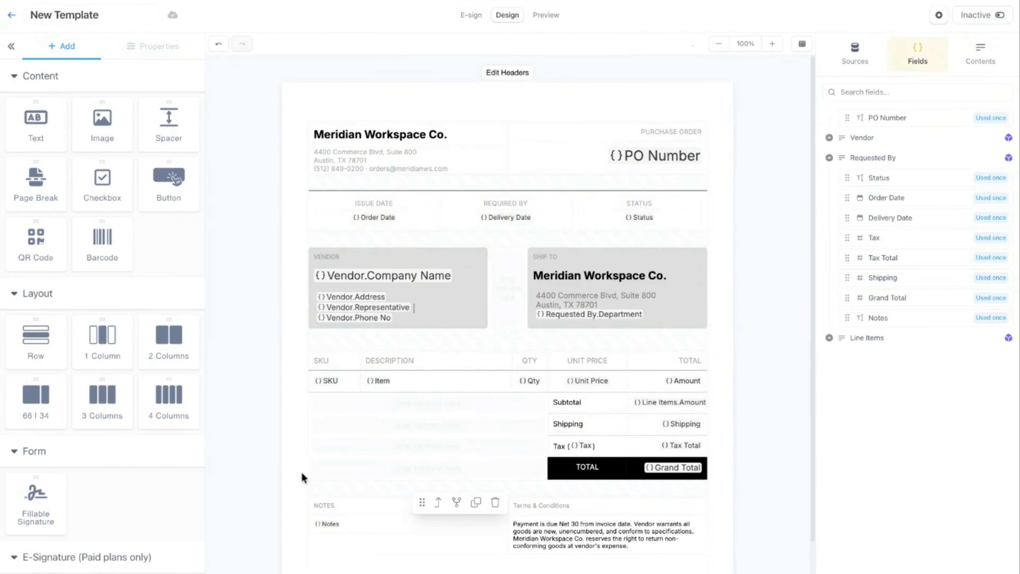
# Generate a preview with the sample purchase order, examine the full document including notes and terms, and return to the design.
pyautogui.click(546, 15)
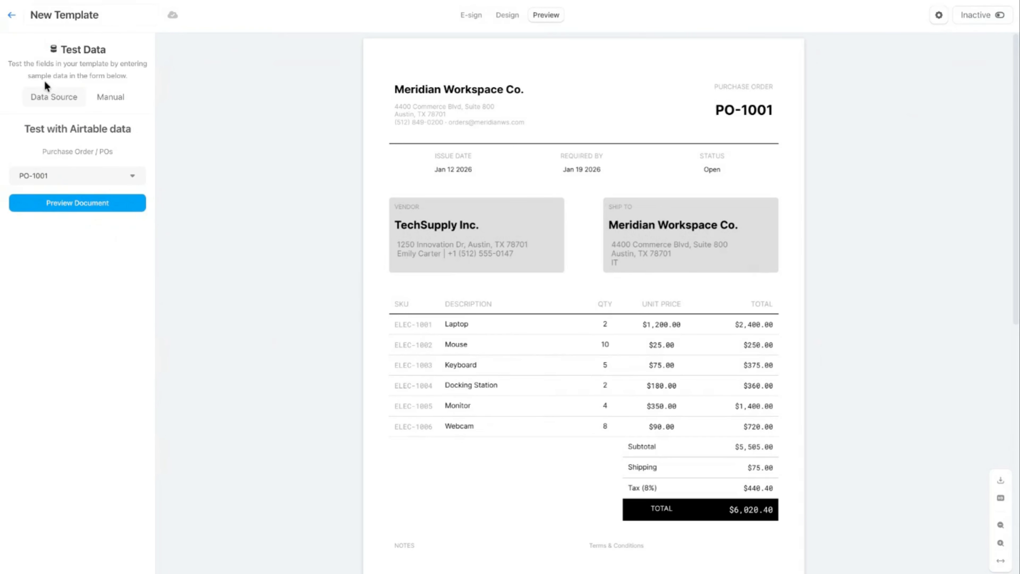
pyautogui.click(78, 204)
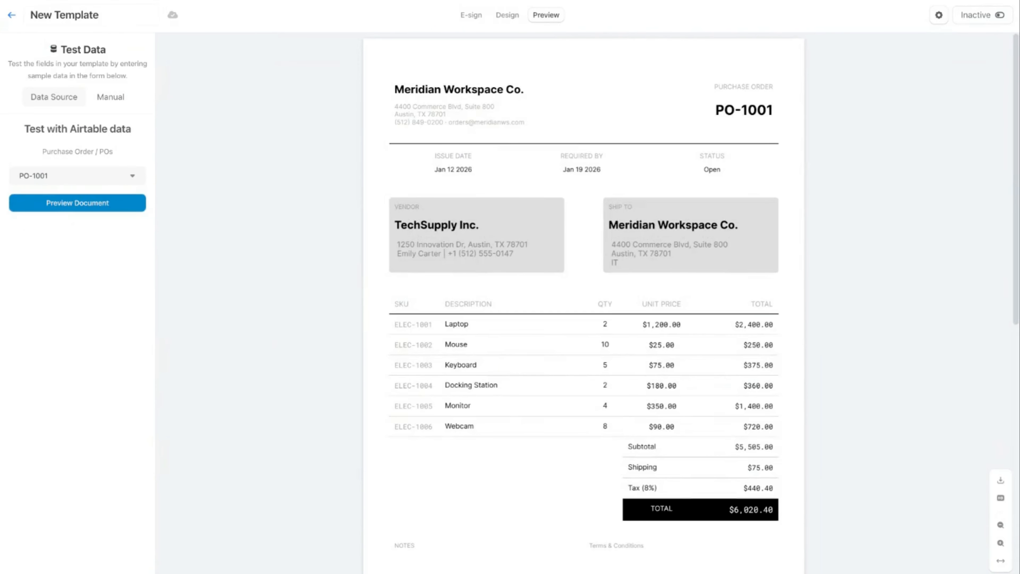
pyautogui.scroll(-10, 681, 283)
pyautogui.scroll(5, 681, 284)
pyautogui.scroll(5, 682, 284)
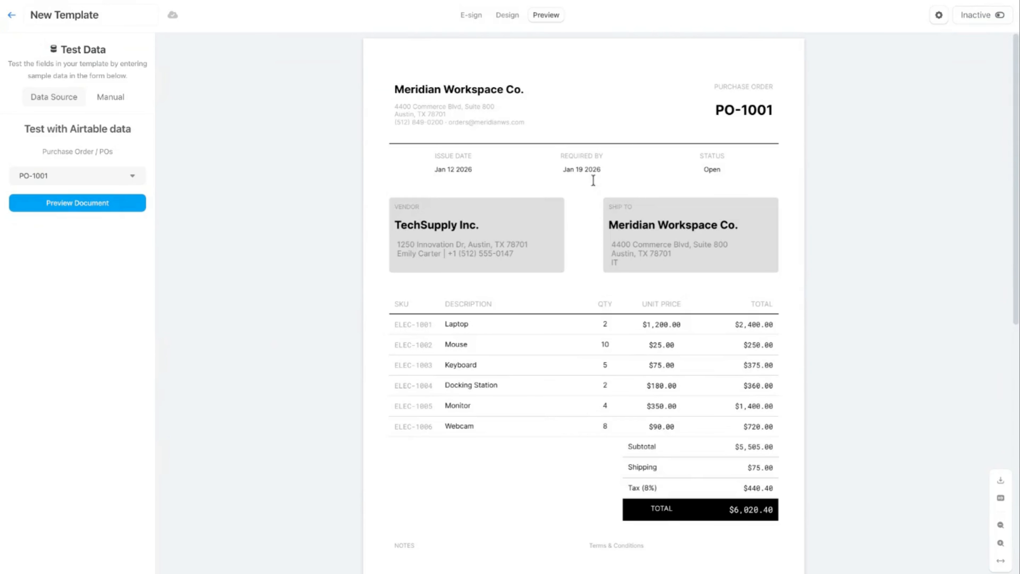
pyautogui.click(518, 20)
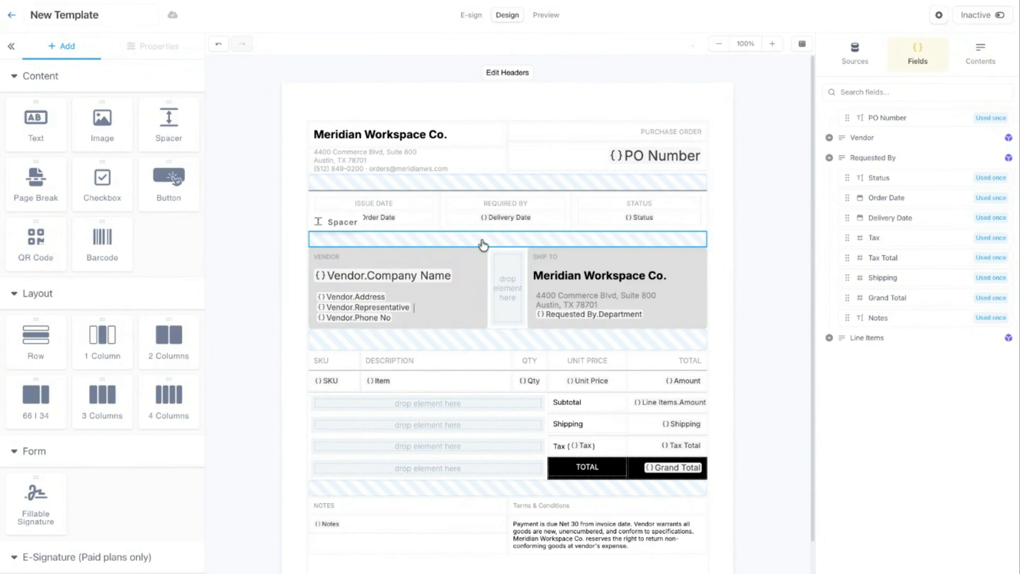
# Reduce the height of the spacer above the vendor and ship-to blocks.
pyautogui.click(481, 242)
pyautogui.click(91, 200)
pyautogui.click(90, 200)
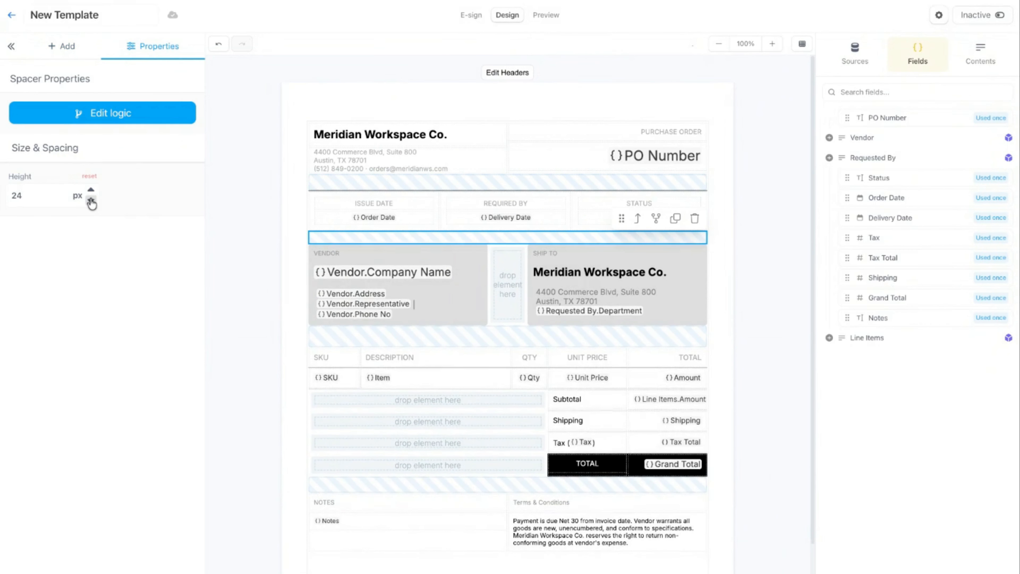
pyautogui.click(91, 201)
pyautogui.click(91, 200)
# Reduce the height of the spacer between the company header and the issue date row to 20 px.
pyautogui.click(452, 182)
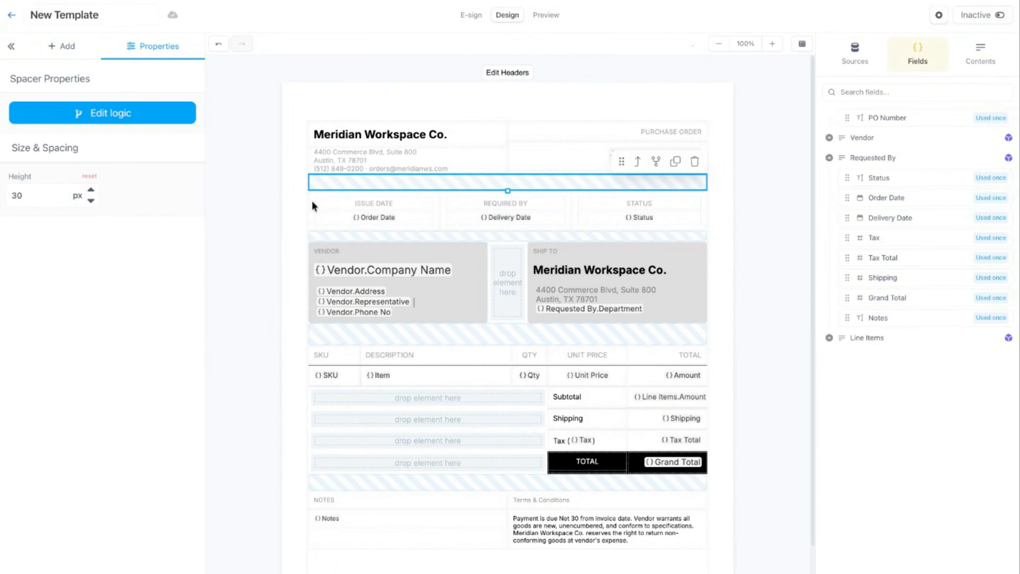
pyautogui.click(91, 201)
pyautogui.click(91, 201)
pyautogui.click(92, 200)
pyautogui.click(91, 200)
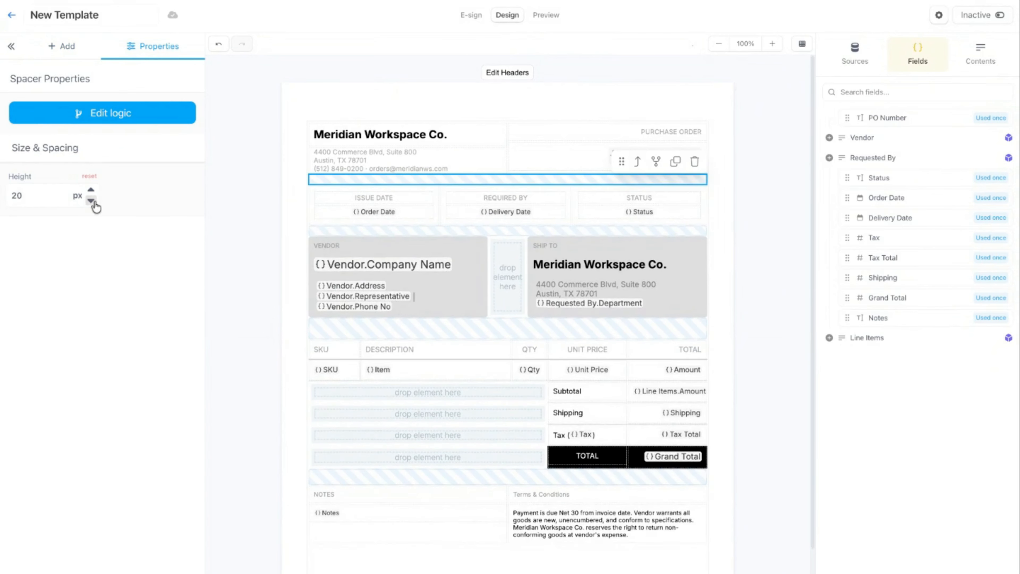
# Generate a fresh preview of the template with the sample purchase order.
pyautogui.click(546, 15)
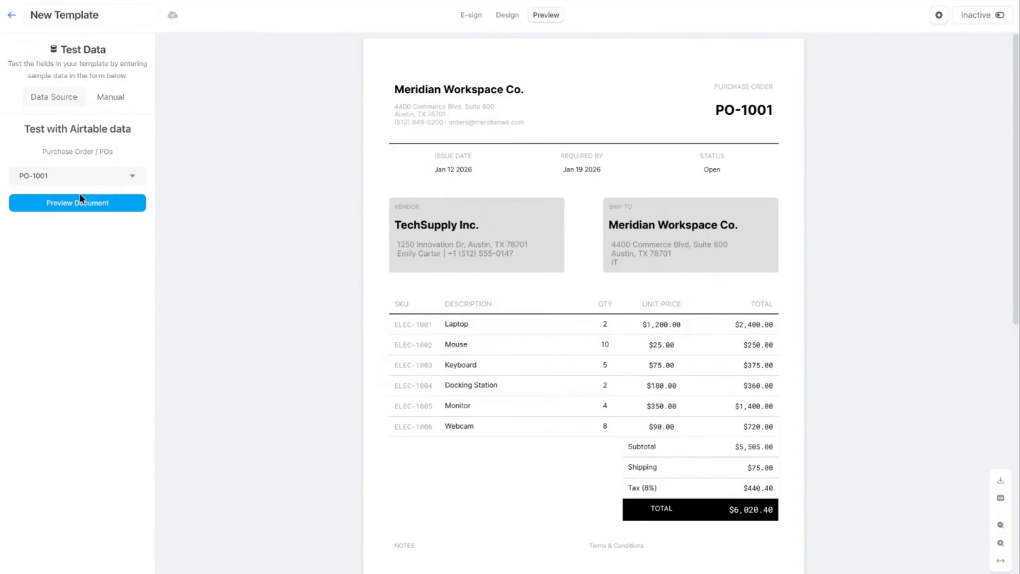
pyautogui.click(68, 207)
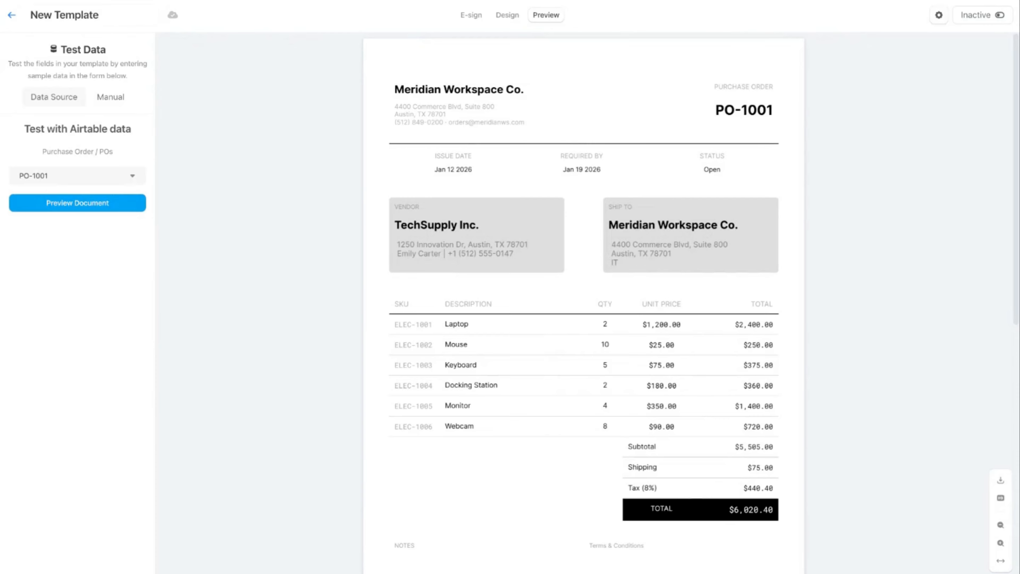
# Save the template settings with a 0.75 in top margin and 0.5 in left, right and bottom margins.
pyautogui.click(938, 17)
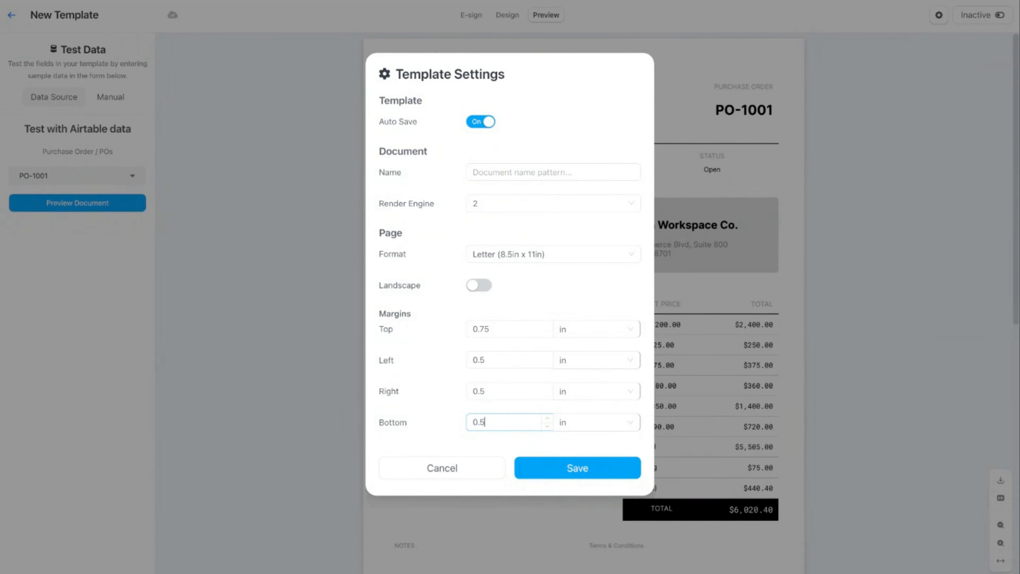
pyautogui.click(585, 474)
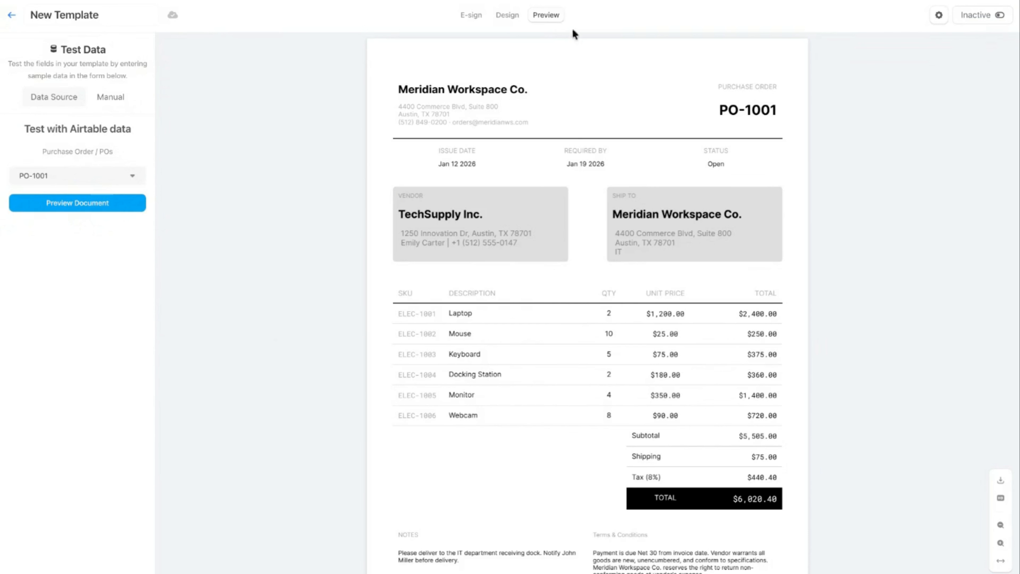
# Browse the Google Fonts available for the header's company name in the design, close them without choosing one, and return to the preview.
pyautogui.click(506, 16)
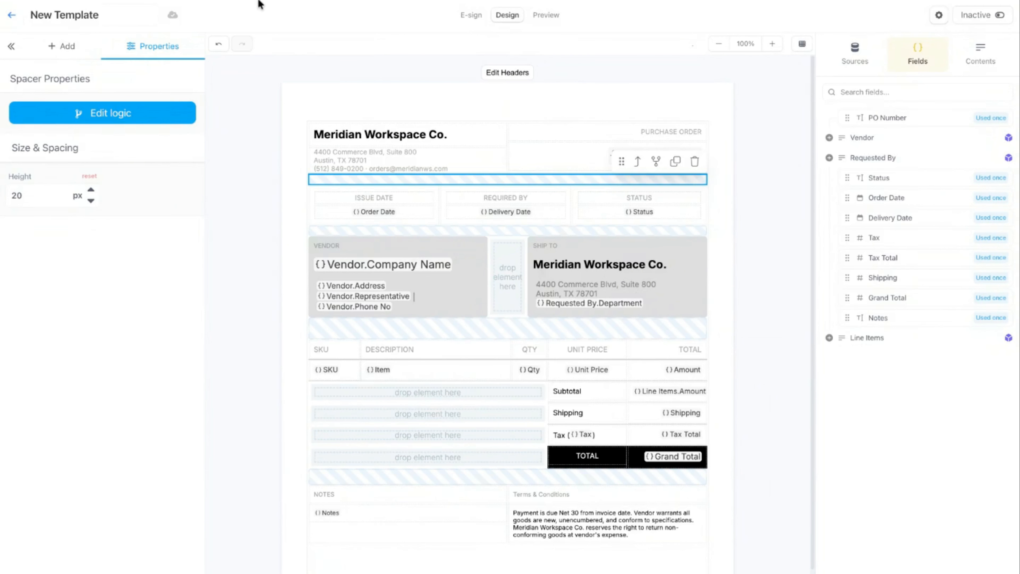
pyautogui.click(454, 137)
pyautogui.scroll(-2, 64, 378)
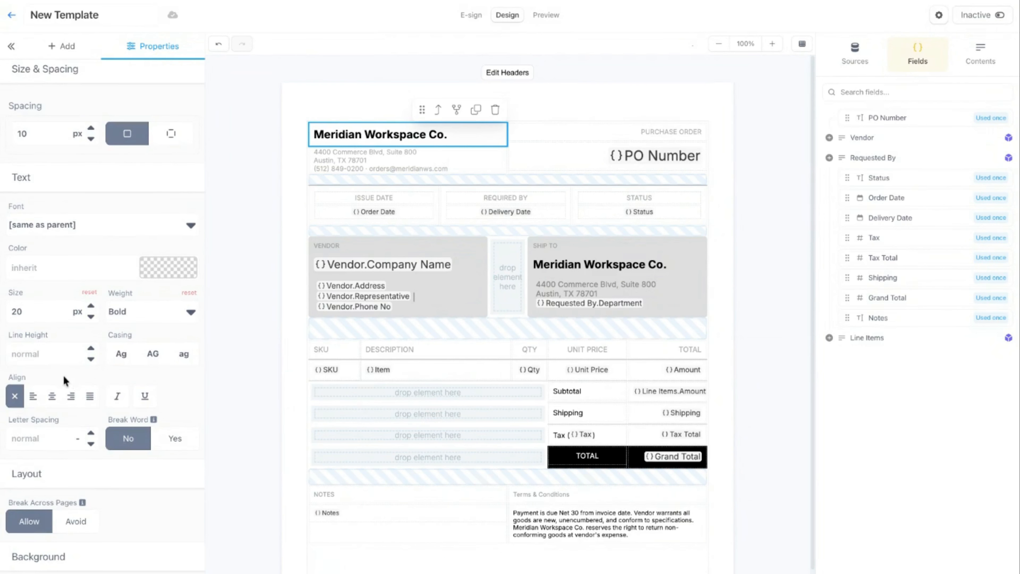
pyautogui.click(99, 231)
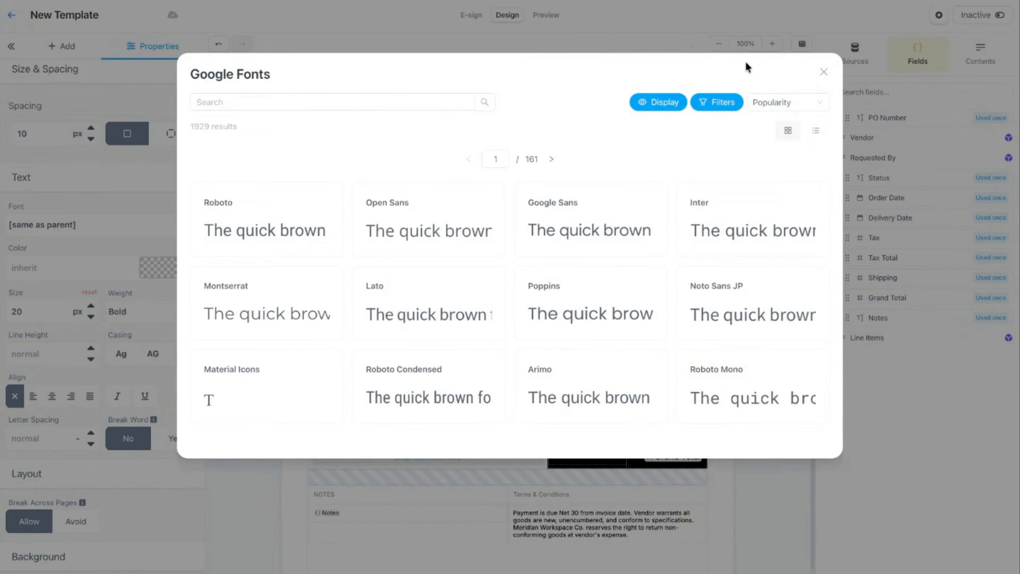
pyautogui.press('Escape')
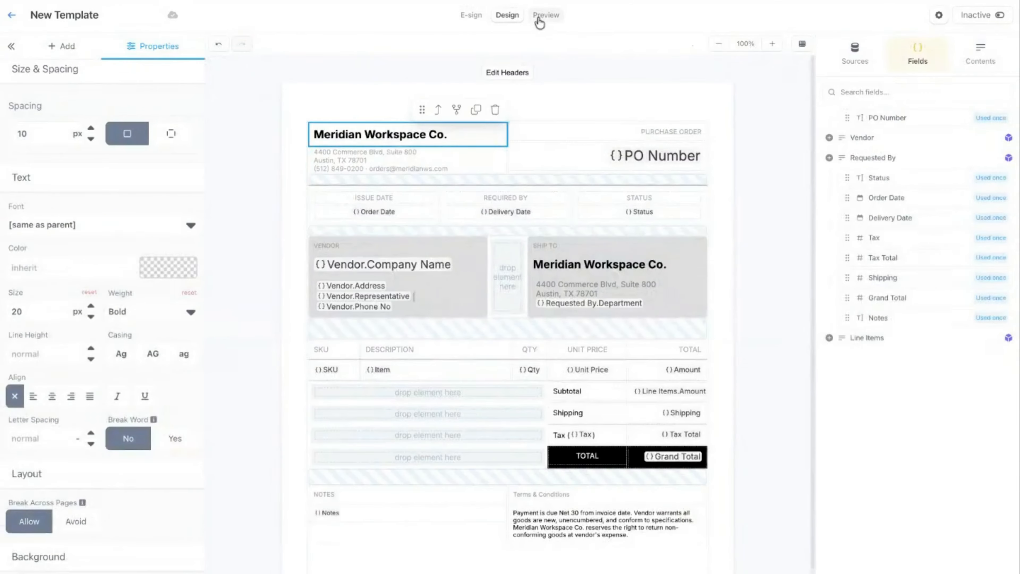
pyautogui.click(546, 15)
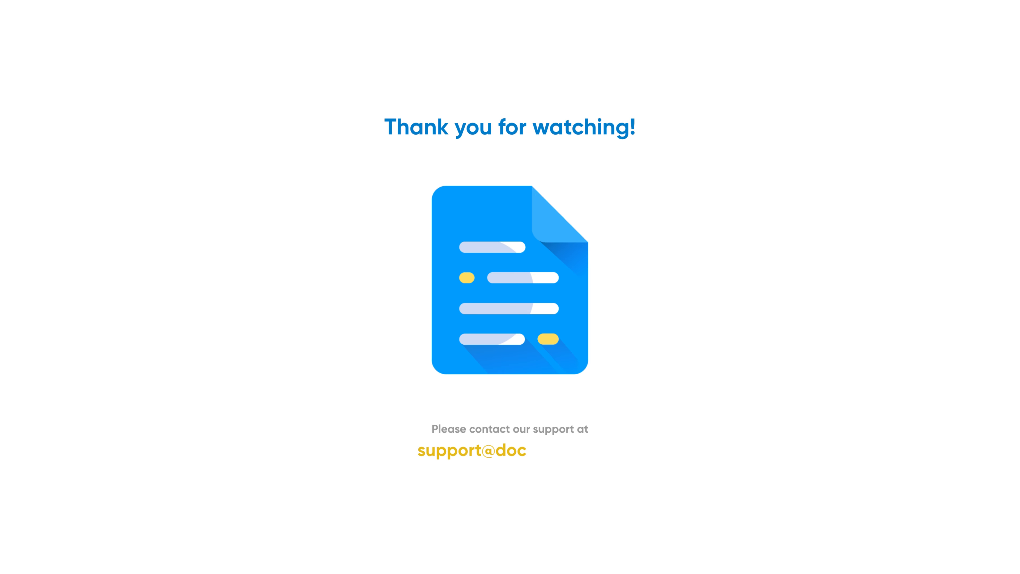